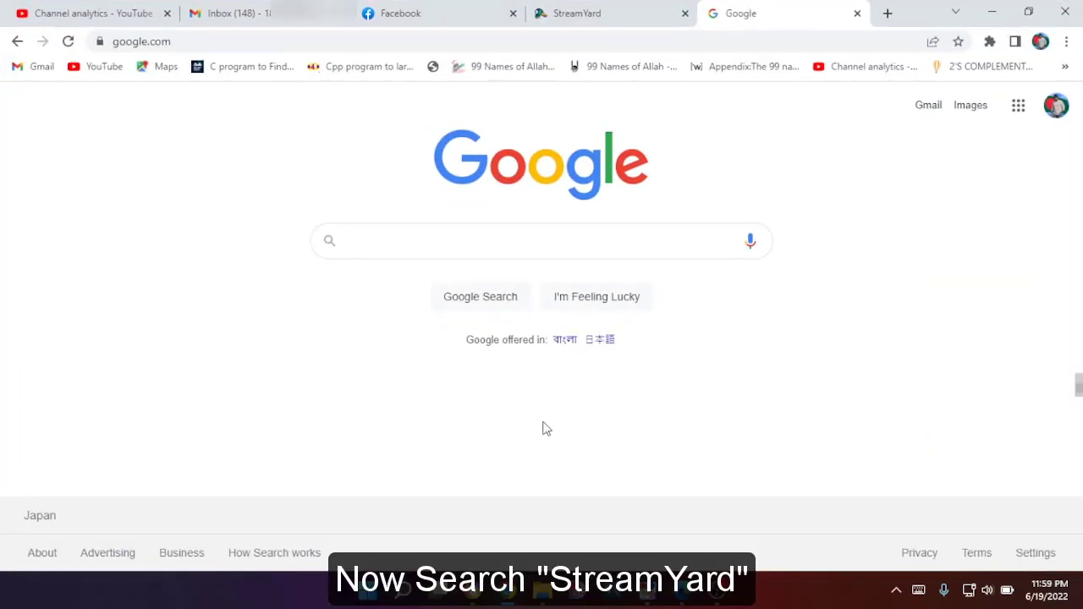
Search Google for streamyard and open the StreamYard website
click(458, 230)
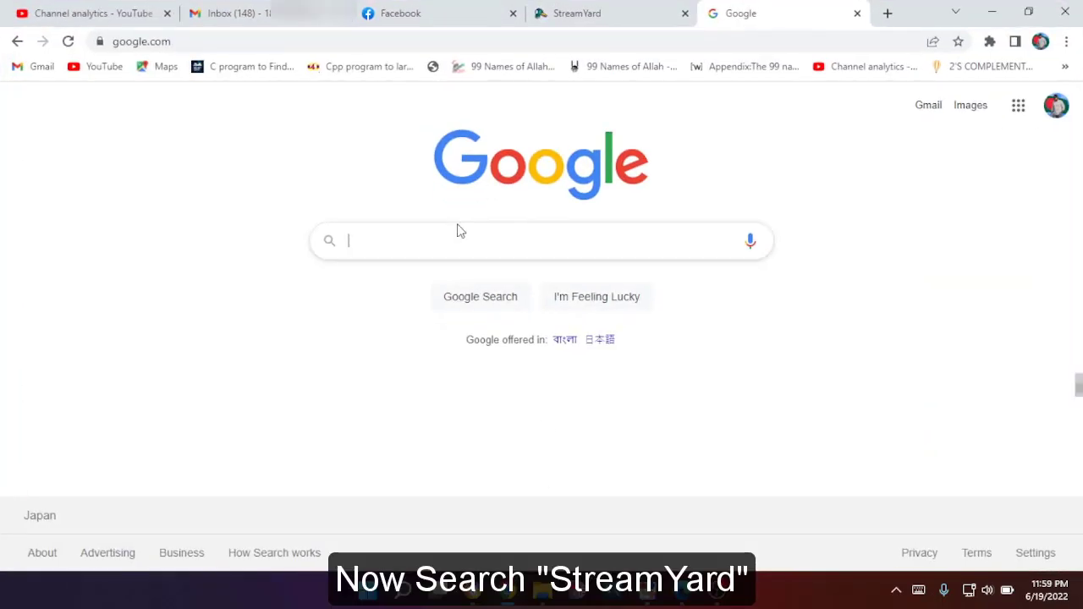
text(stre)
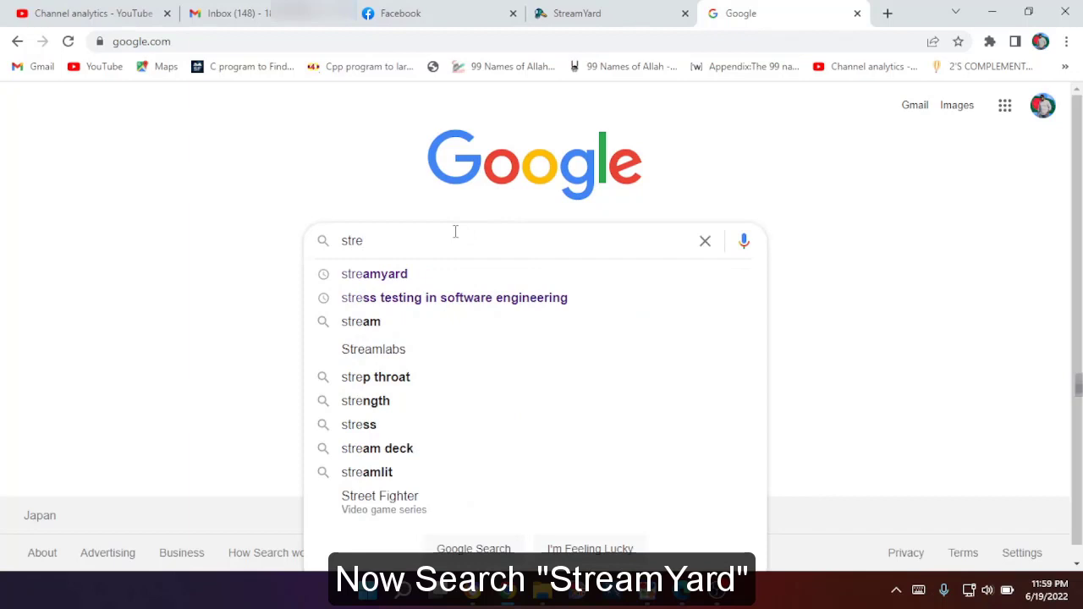
click(405, 275)
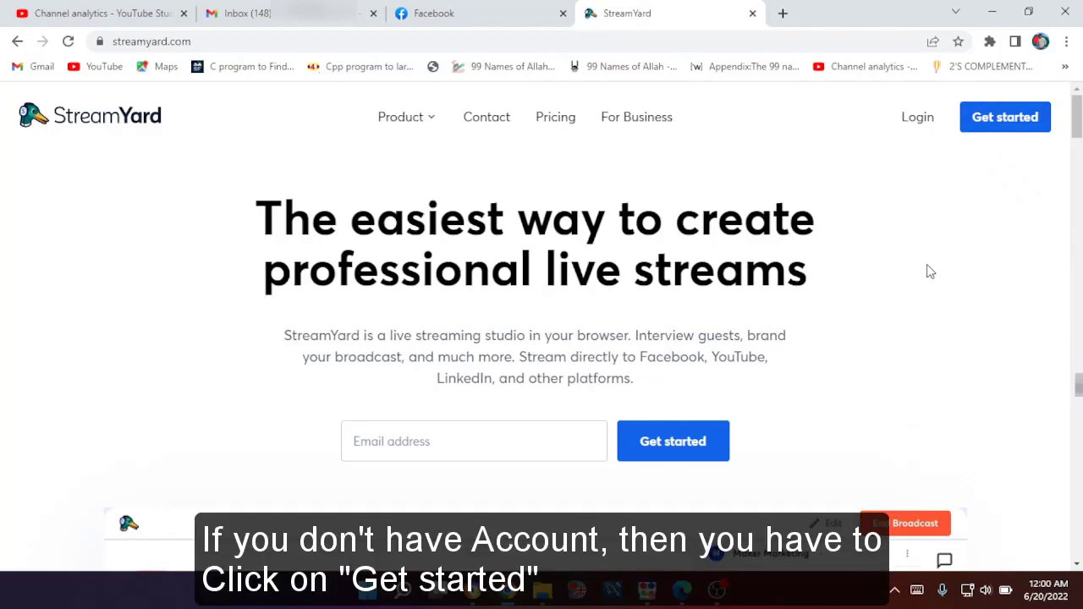
Start creating a StreamYard account with the user's email address and request a login code
click(1010, 117)
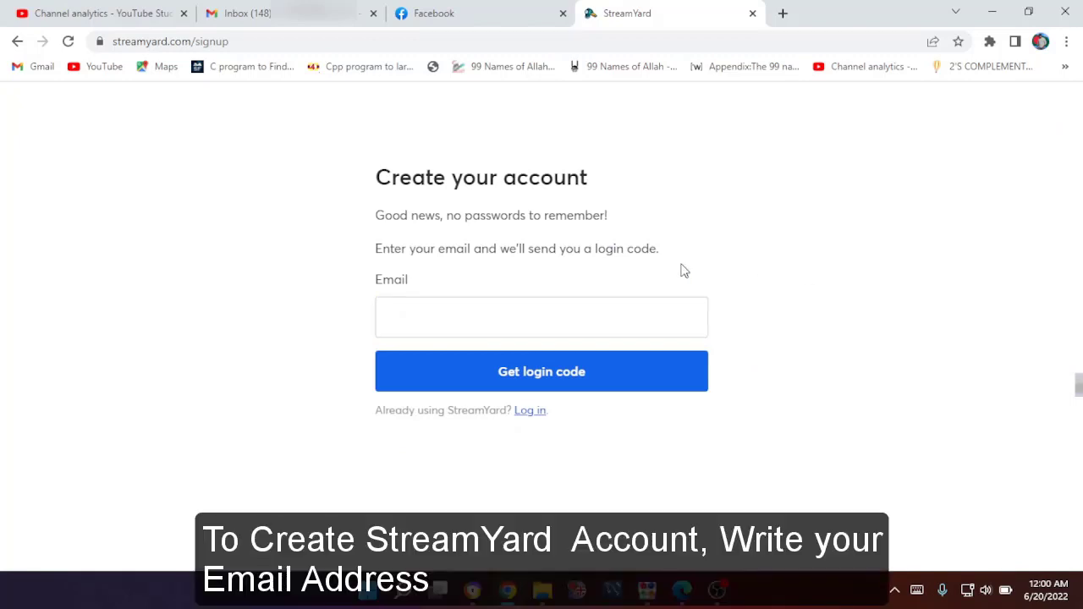
click(509, 319)
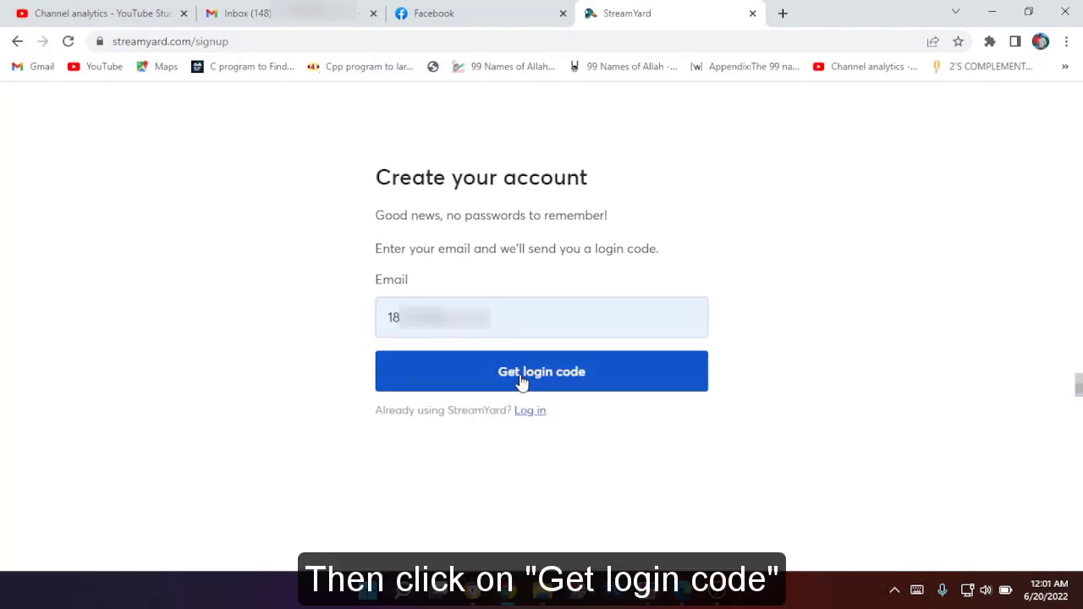
click(521, 383)
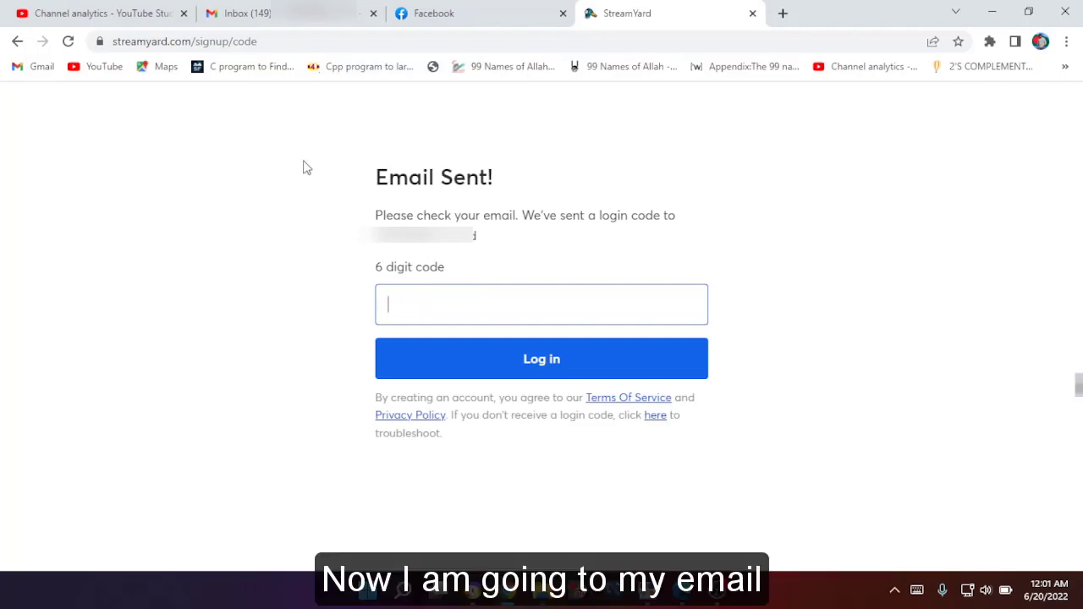
Switch to Gmail, open the StreamYard Login Code email and copy the 6 digit code
click(269, 25)
click(496, 187)
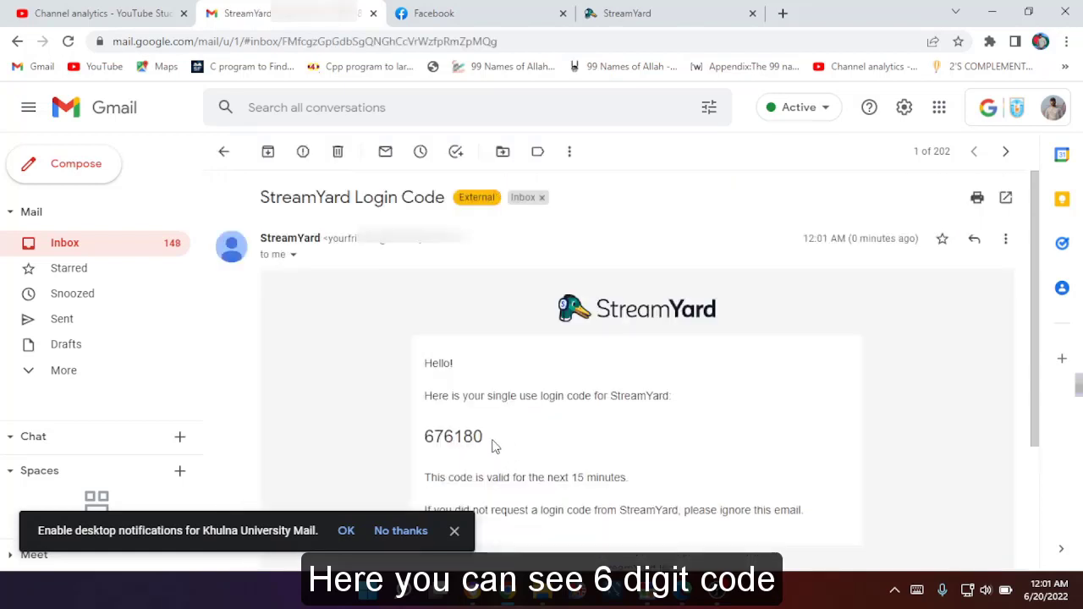
drag(492, 440, 428, 437)
key(ctrl+c)
Return to the StreamYard sign-up page, paste the login code into the 6 digit code field and log in
click(627, 14)
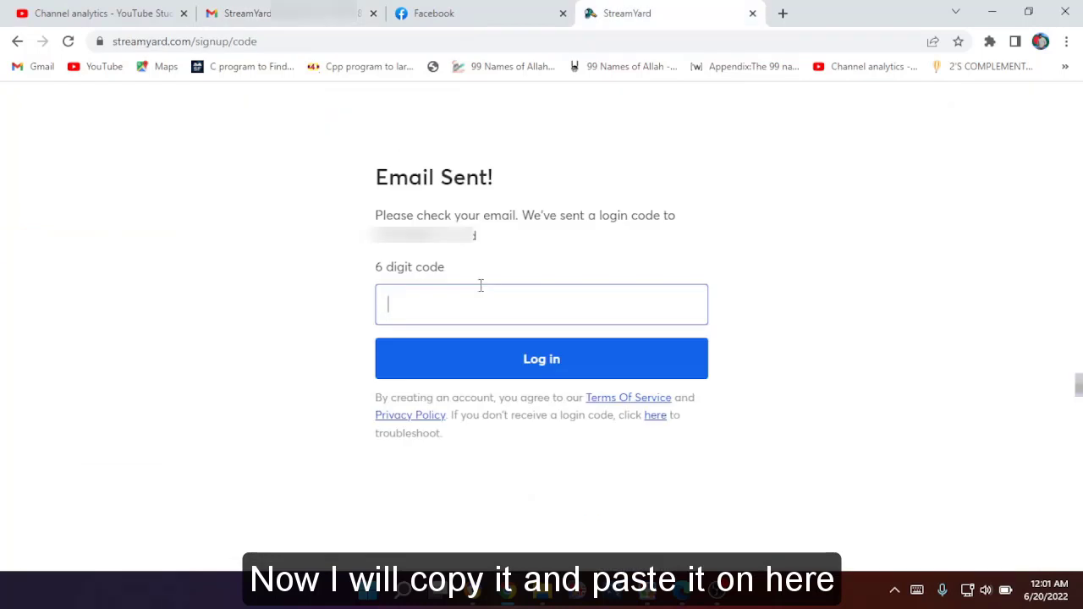
key(ctrl+v)
click(532, 373)
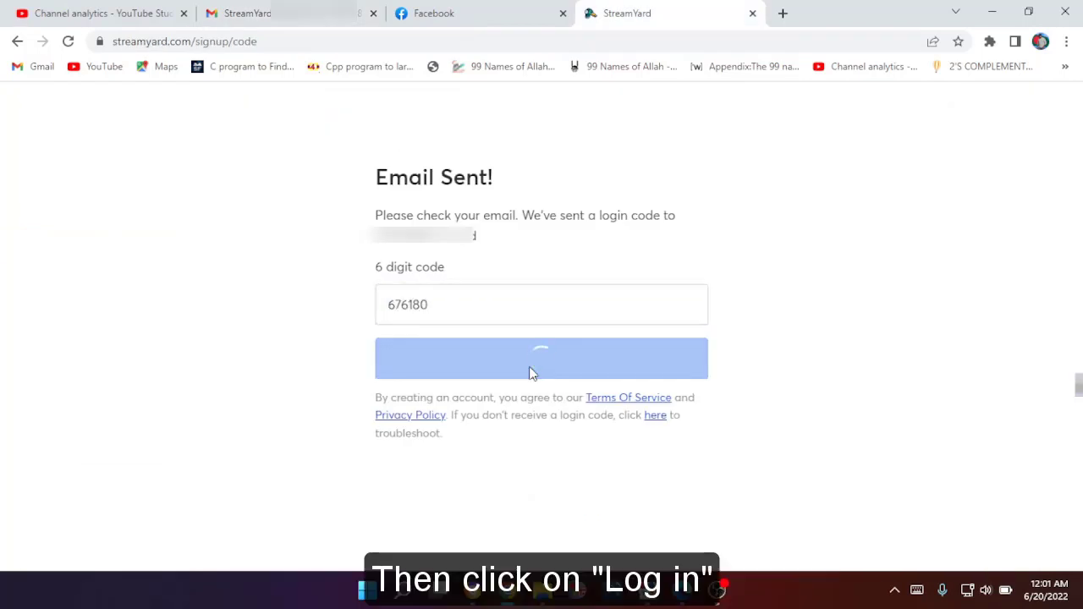
click(531, 445)
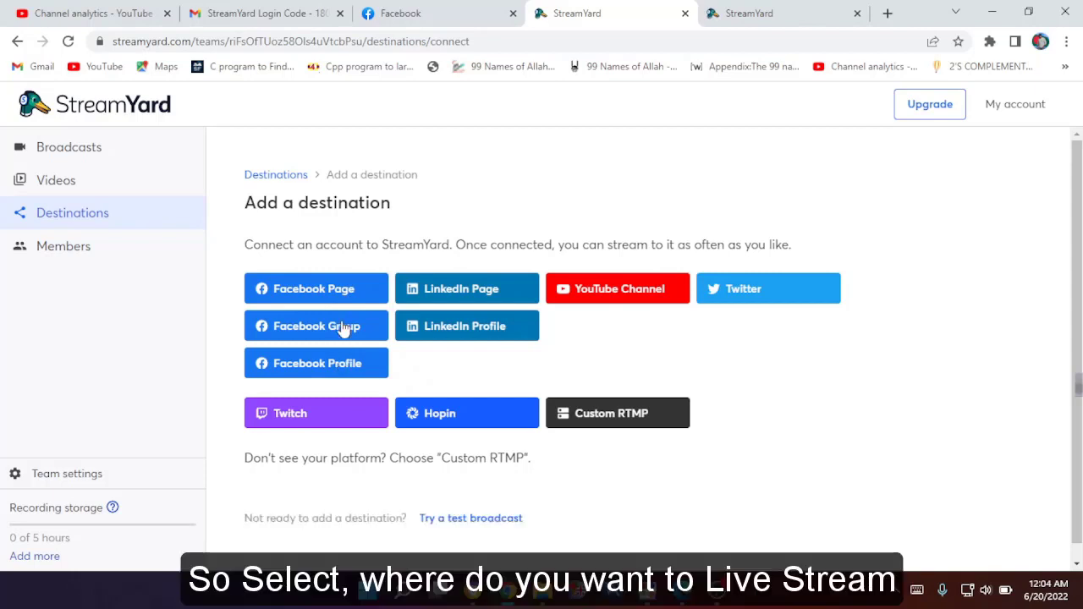
Start a new live broadcast, not a pre-recorded one, from StreamYard's Broadcasts page
click(751, 10)
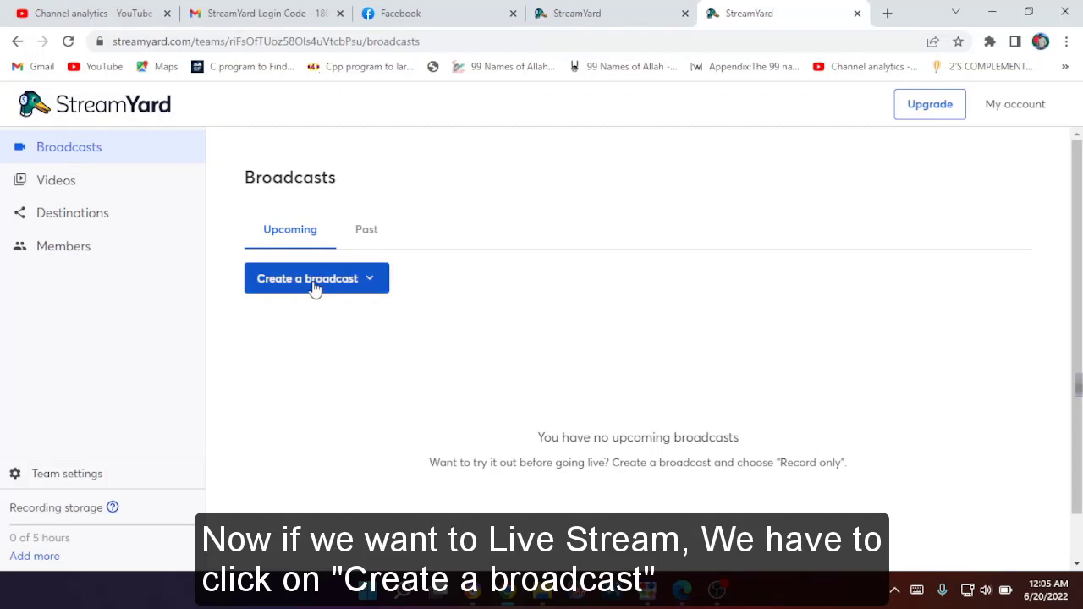
click(315, 286)
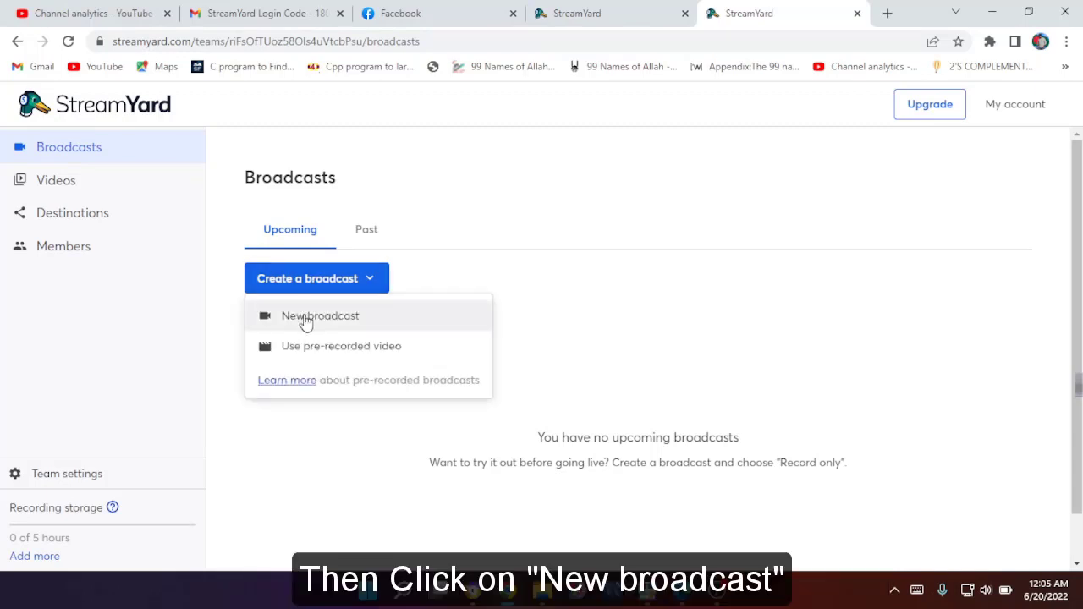
click(306, 318)
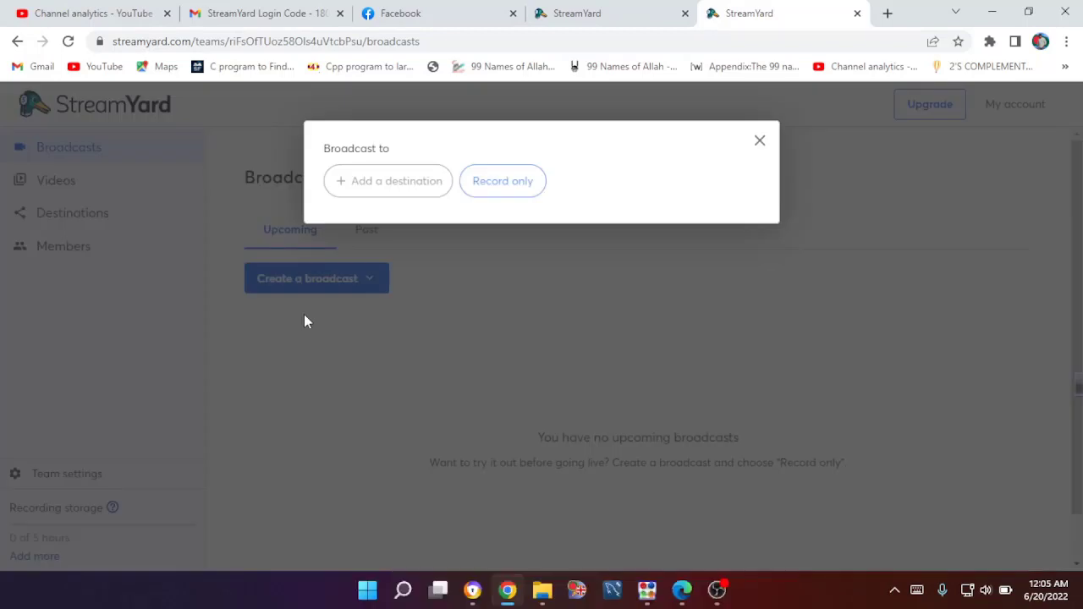
Add a Facebook Page destination to the broadcast by connecting Facebook and choosing the listed page
click(382, 185)
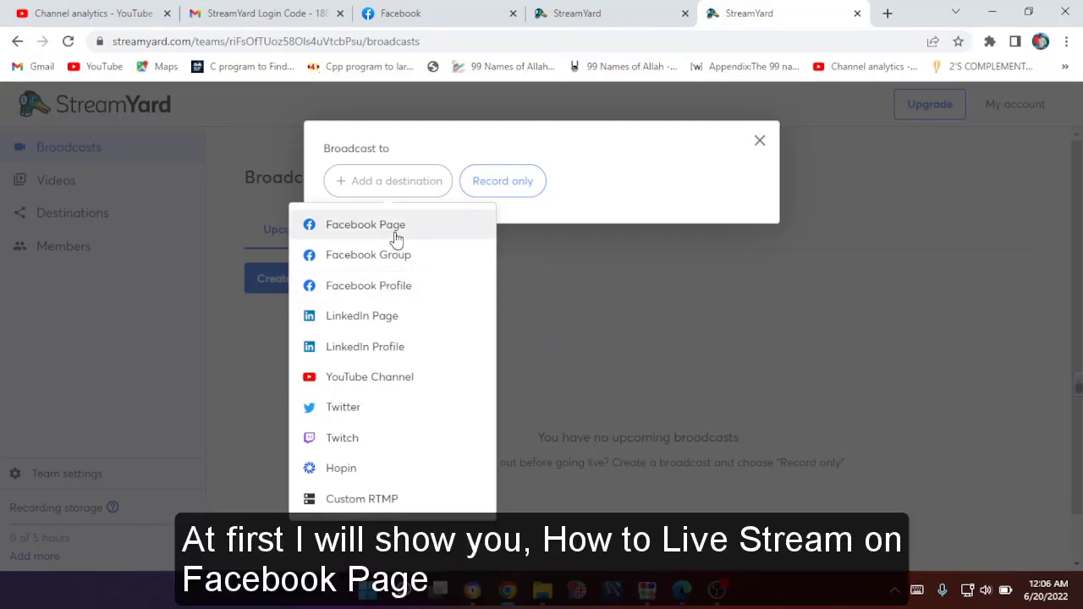
click(396, 240)
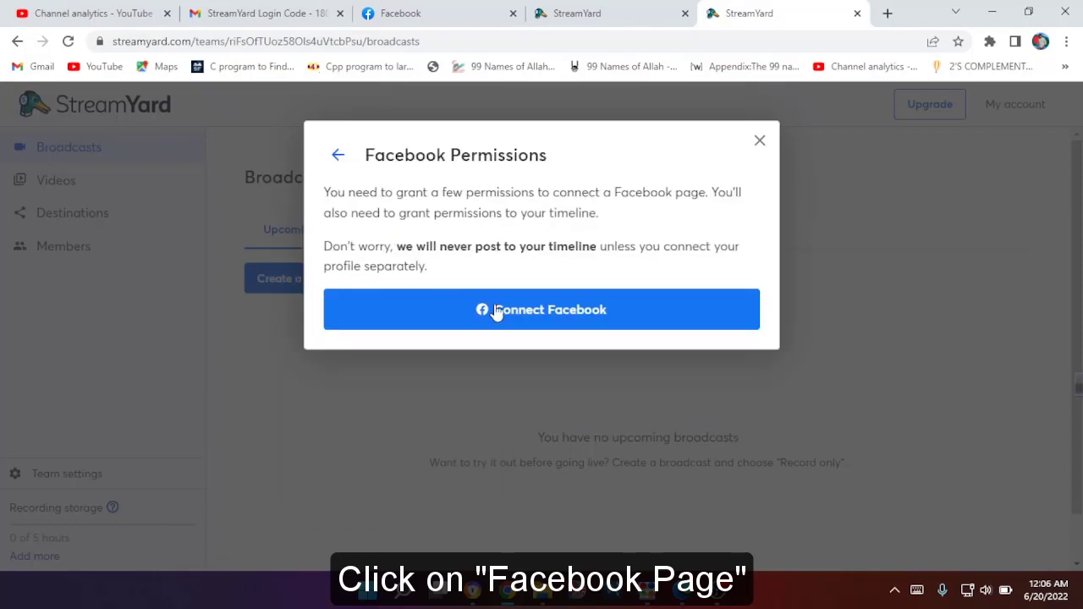
click(556, 316)
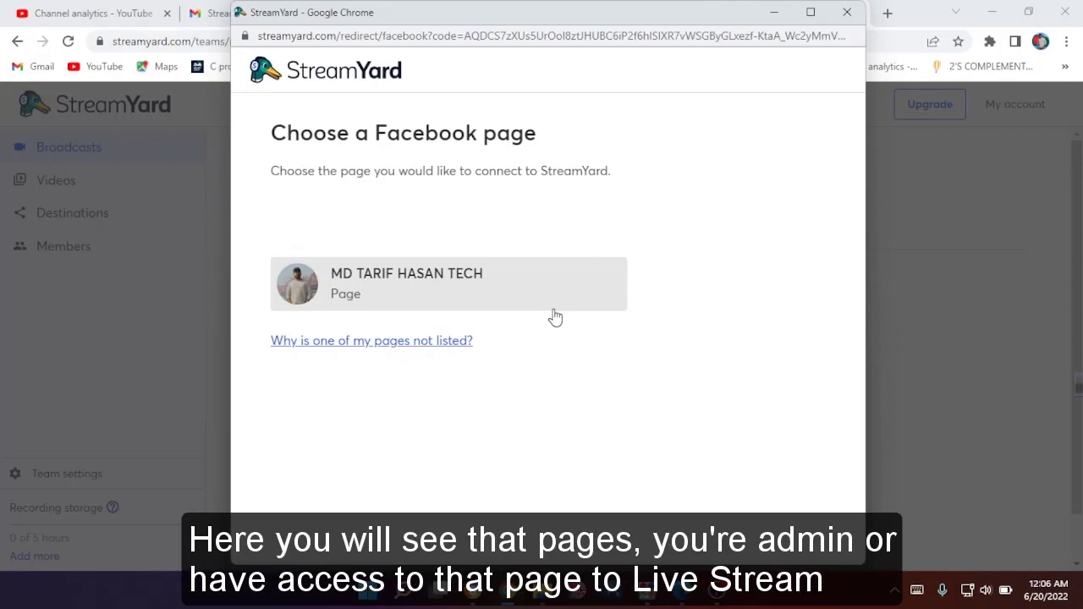
click(444, 289)
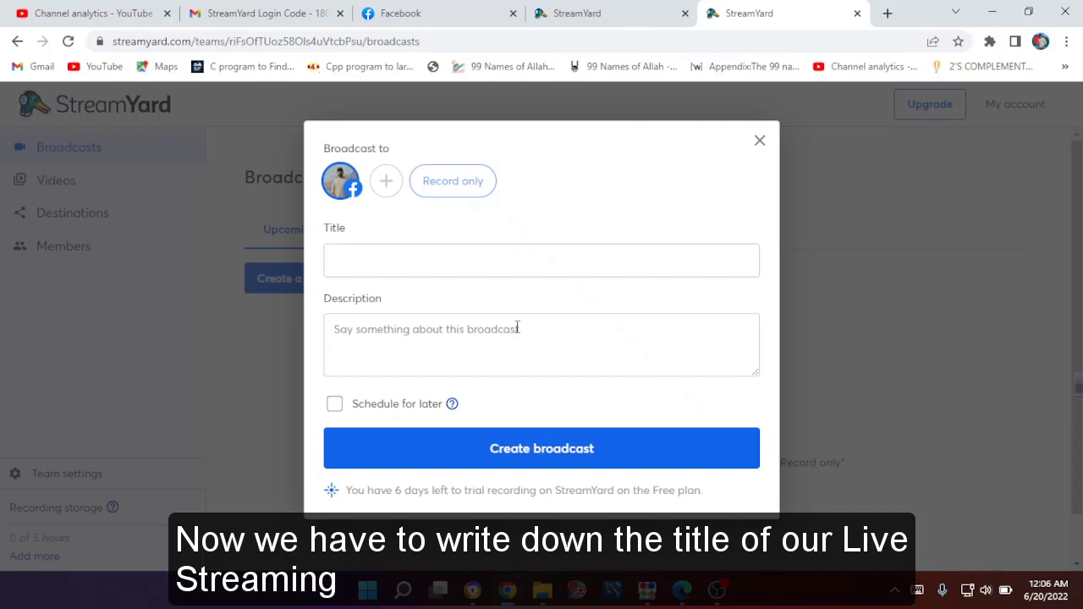
Title the broadcast "How to Go Live on Facebook using StreamYard" and copy the same text into the description
click(371, 264)
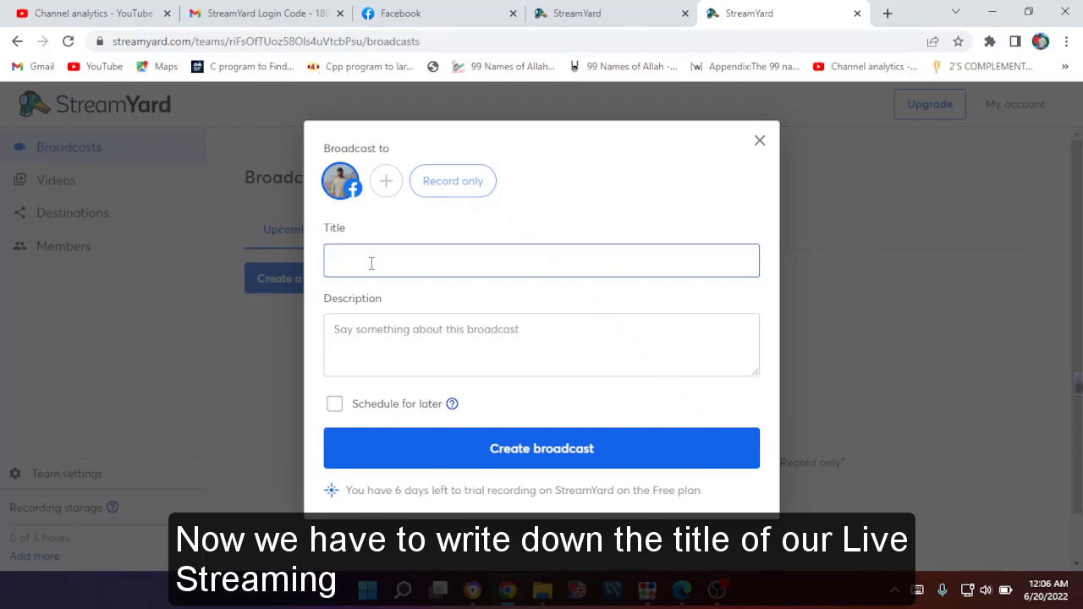
text(How to Go Live on Facebook using StreamYard)
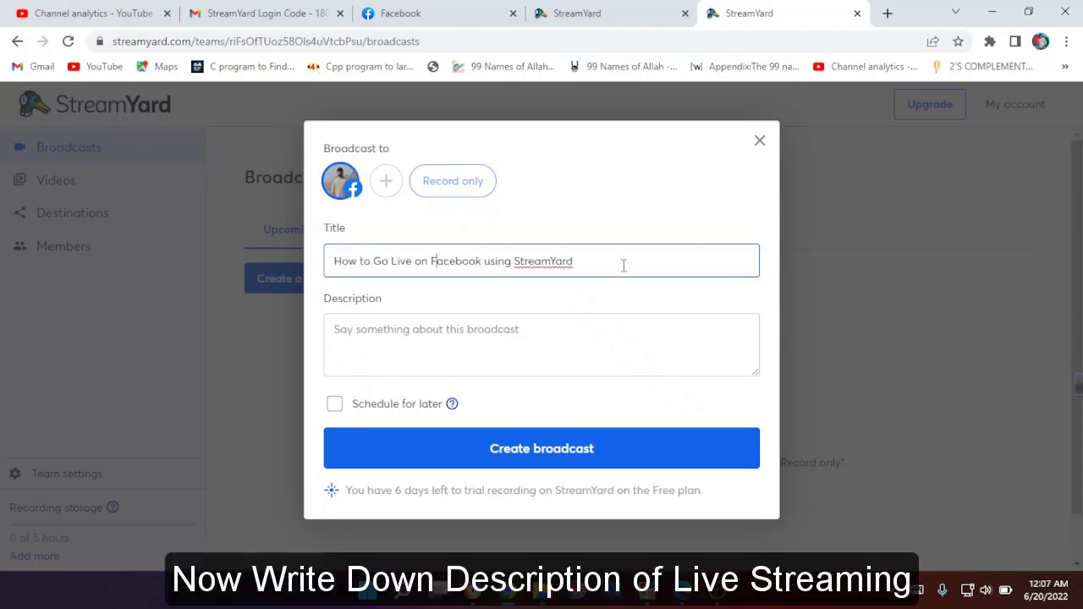
drag(624, 266, 289, 252)
key(ctrl+c)
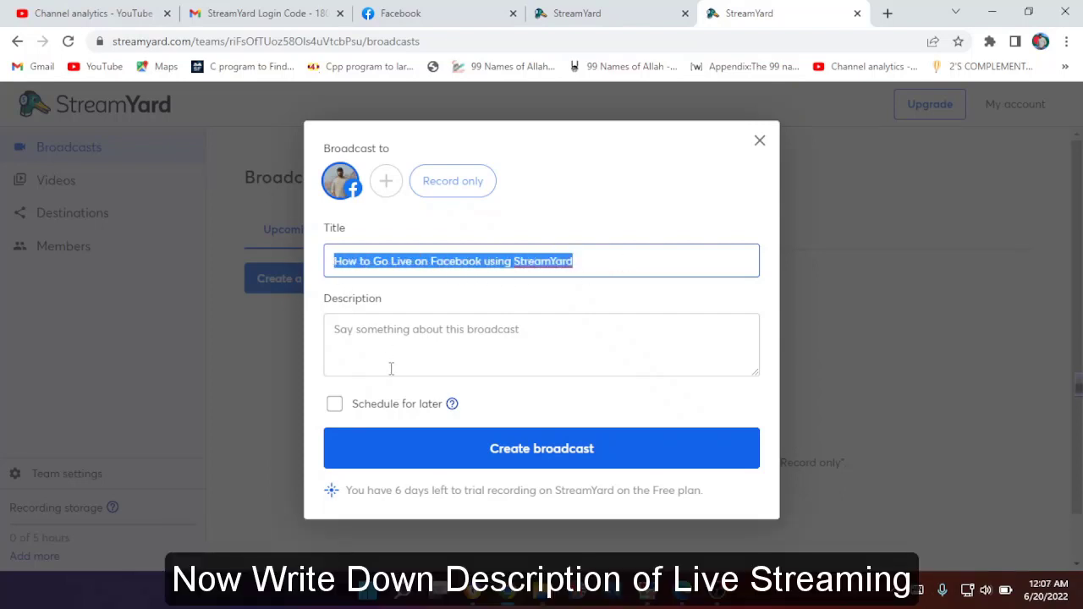
click(391, 331)
key(ctrl+v)
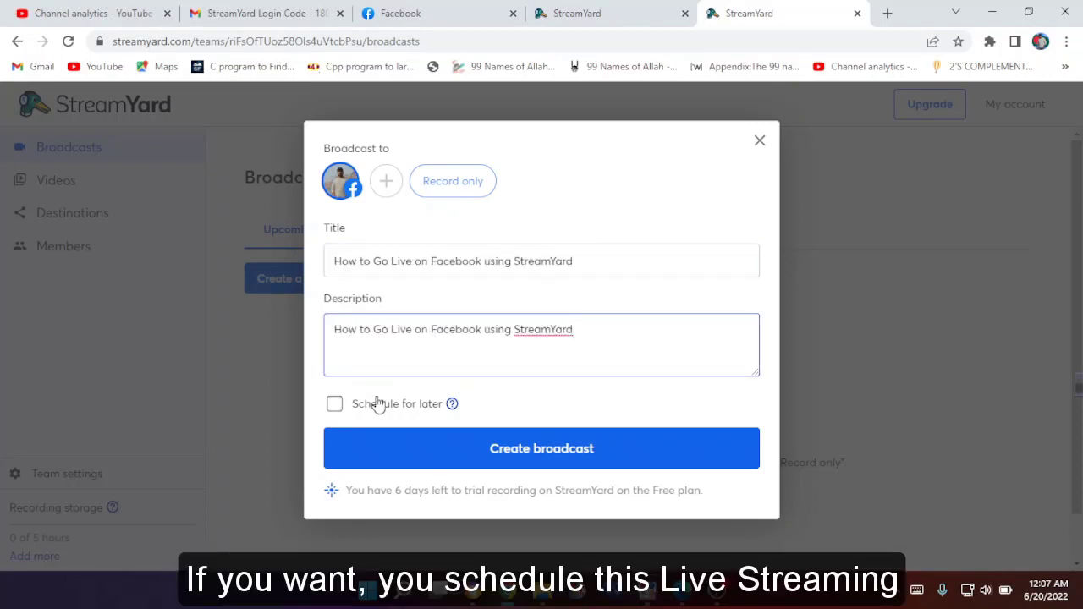
Try out Schedule for later by viewing the start-date calendar and thumbnail image picker, and turn scheduling off again
click(335, 406)
scroll(473, 447, down, 2)
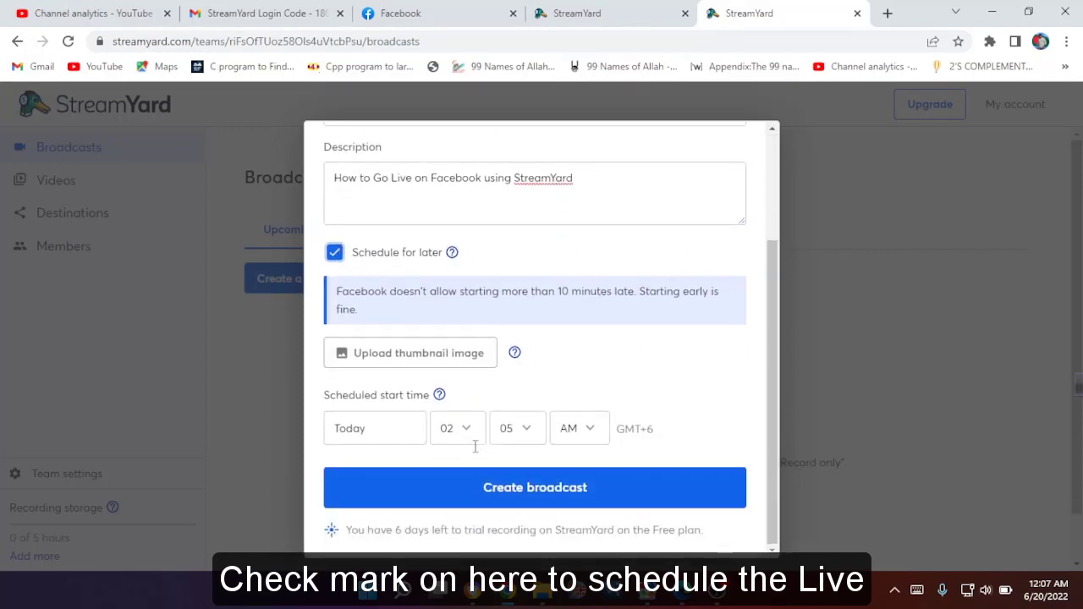
click(412, 428)
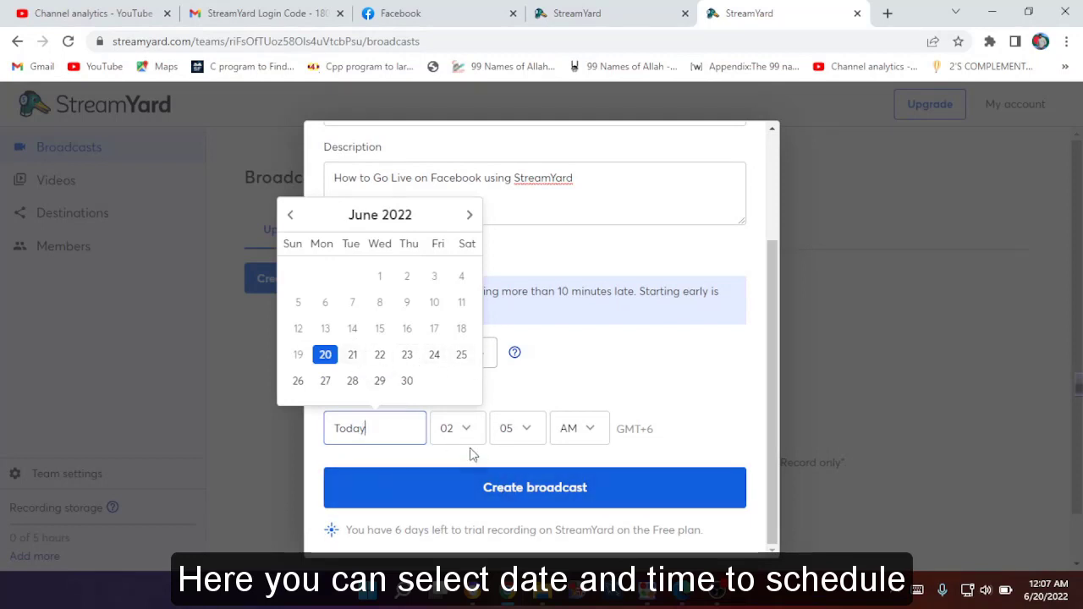
click(617, 398)
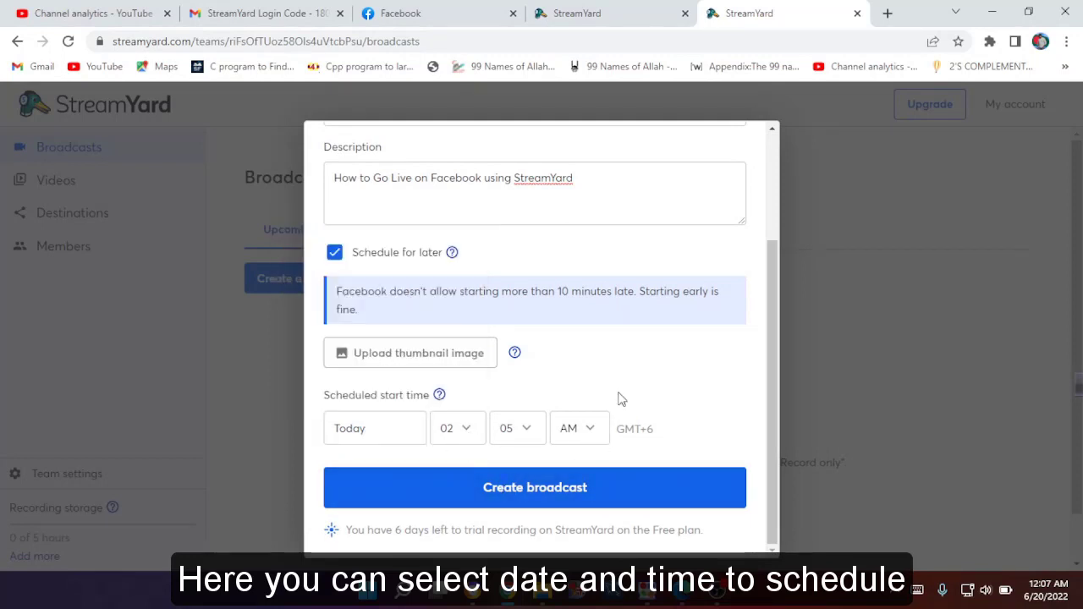
click(450, 368)
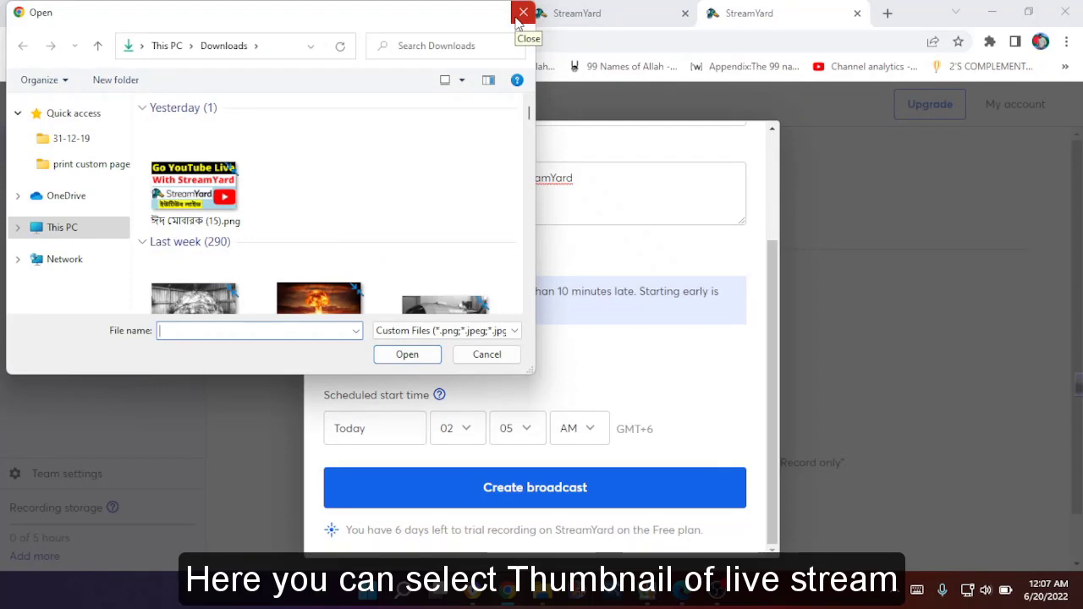
click(523, 14)
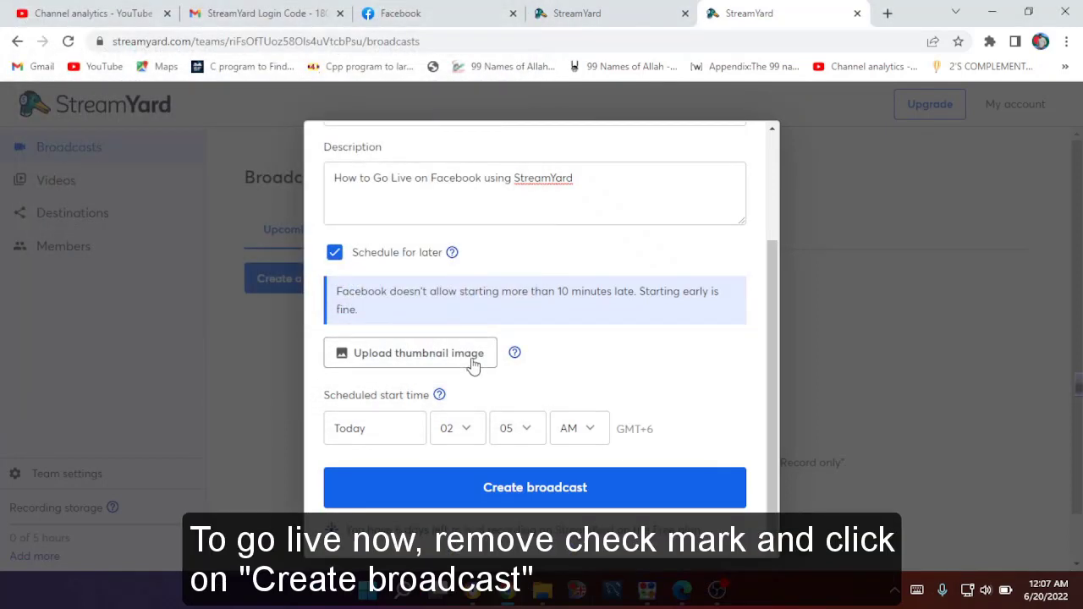
click(334, 252)
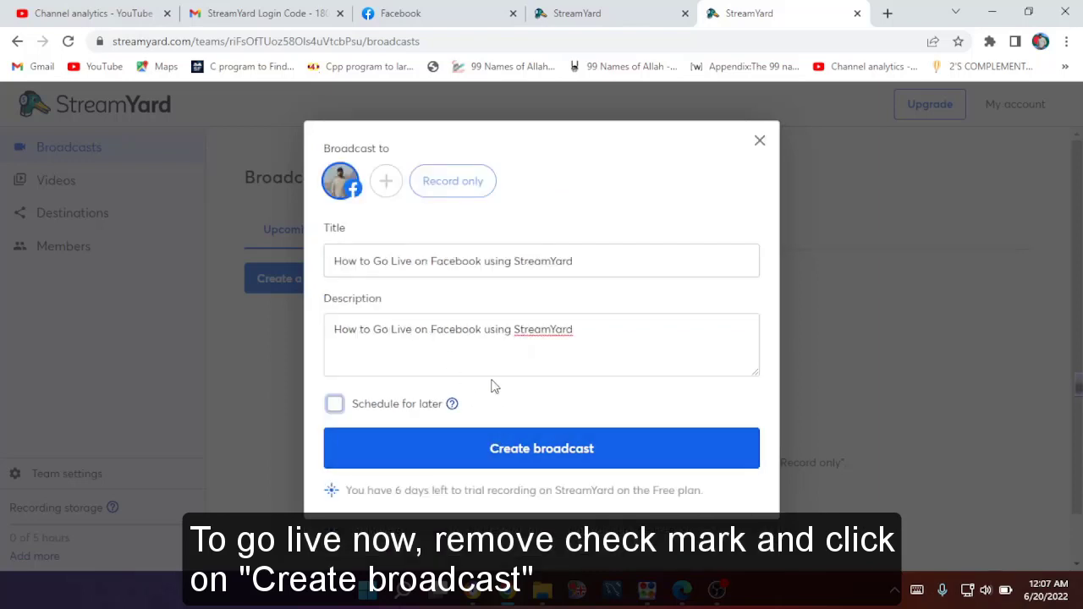
Create the broadcast, and stop the camera and mute the microphone on the camera and mic check page
click(531, 449)
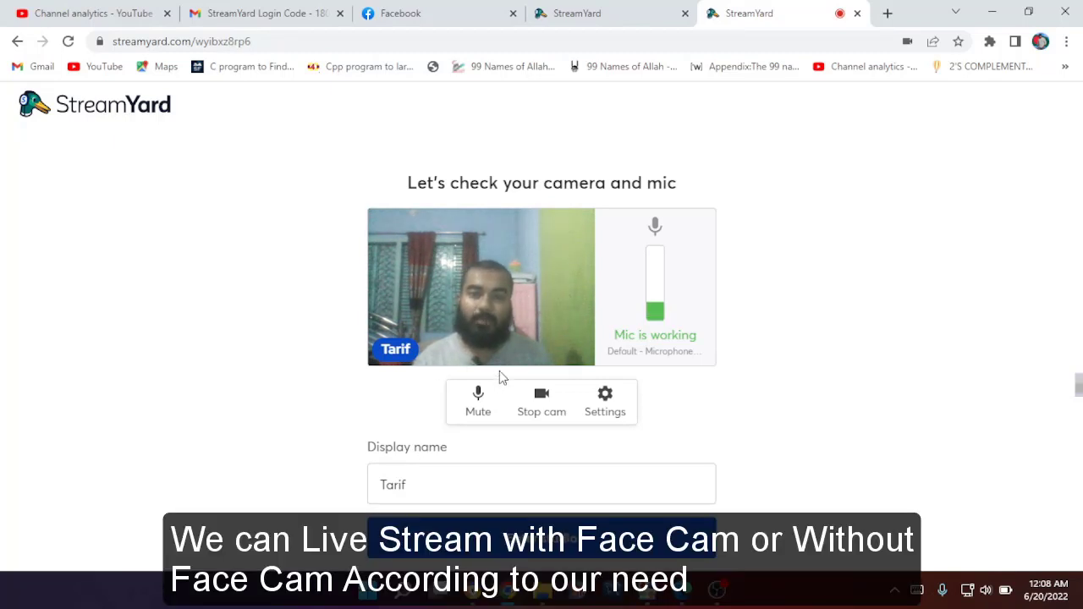
click(541, 396)
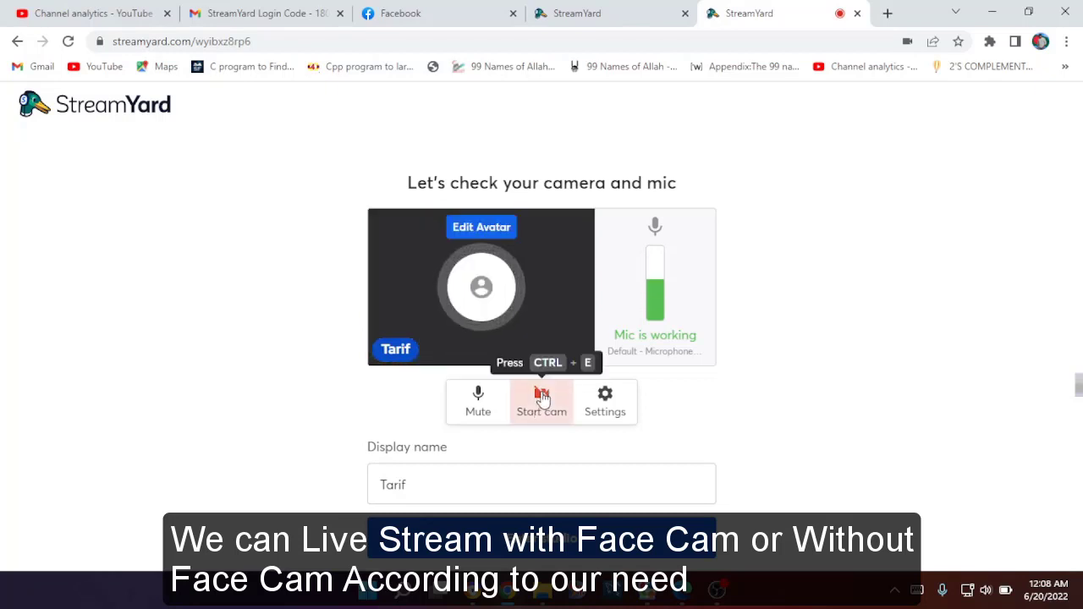
click(489, 413)
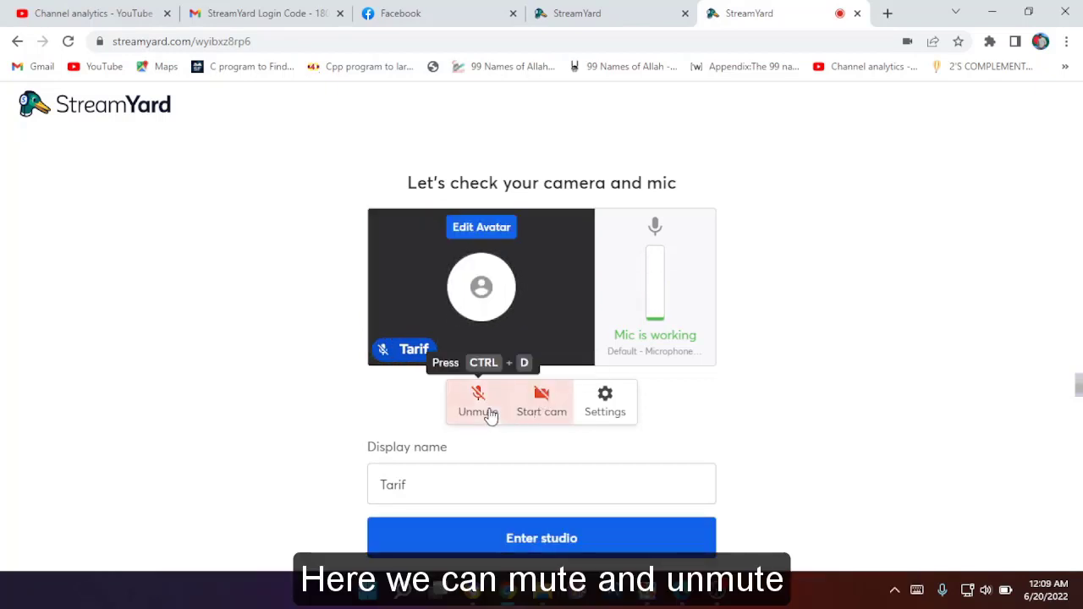
Complete the display name by adding the host's last name
click(423, 488)
text(Has)
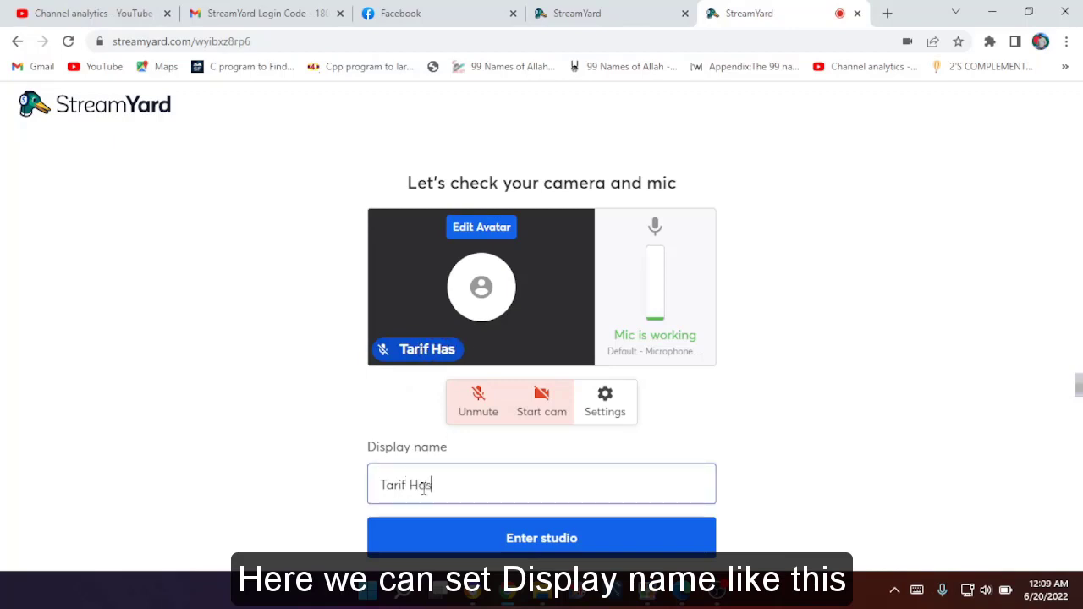
text(an)
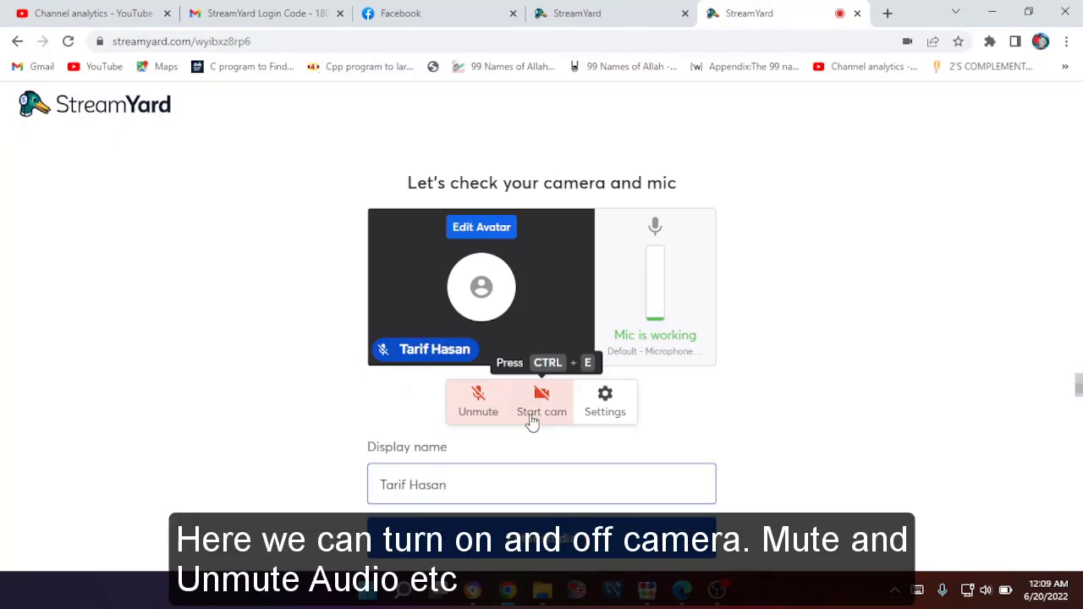
Re-enable the camera and microphone and enter the broadcast studio
click(531, 417)
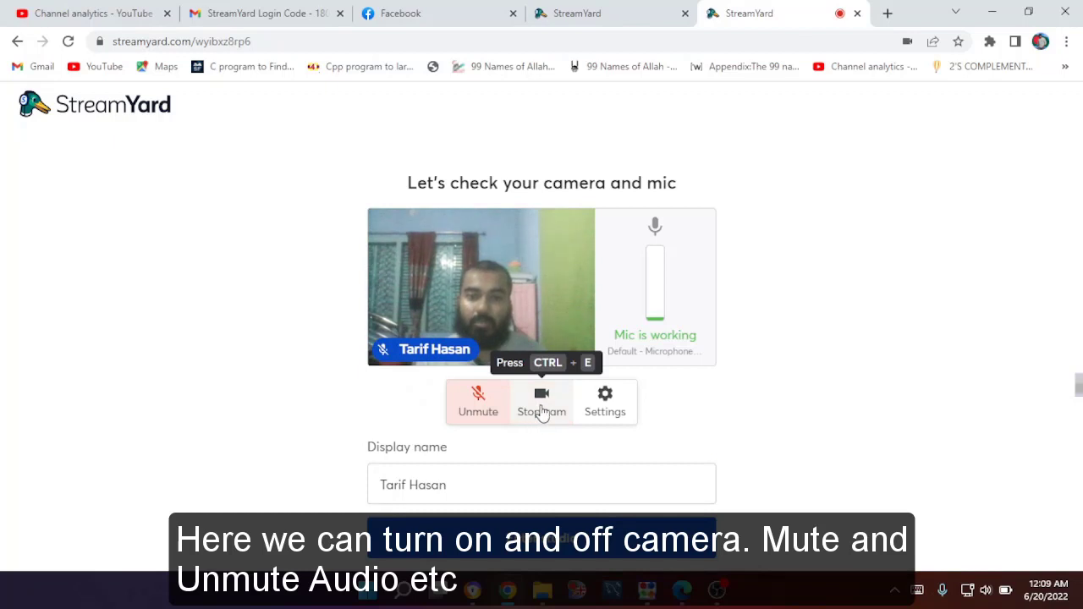
click(493, 403)
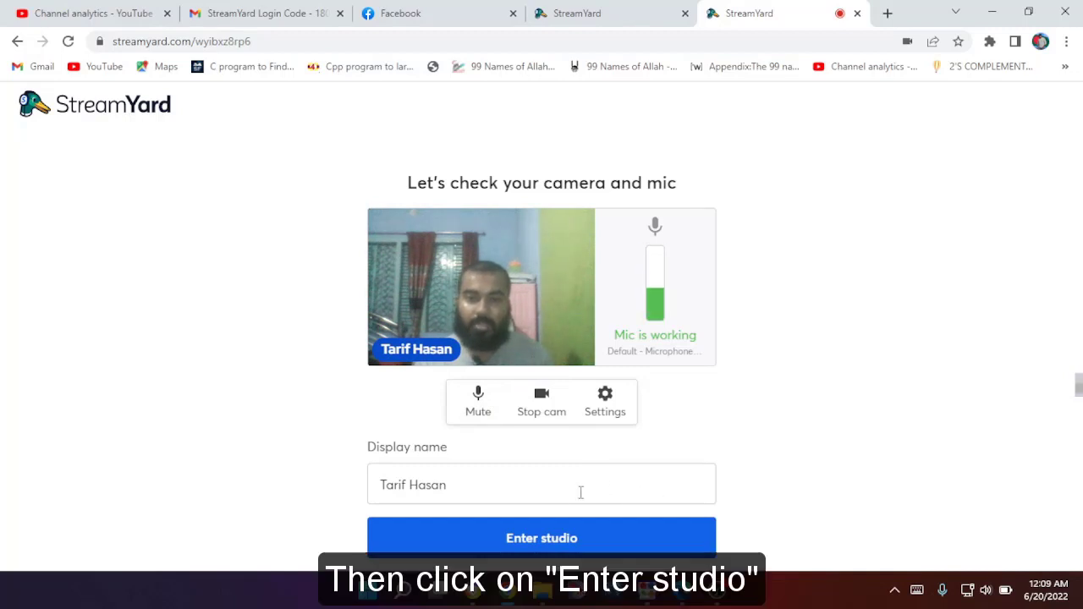
click(535, 545)
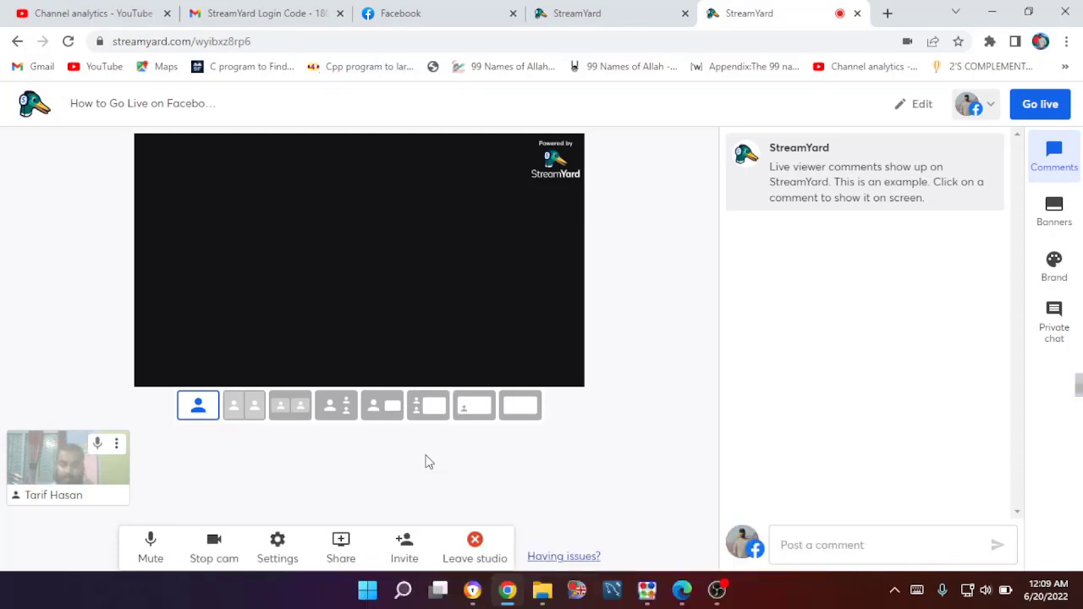
Add the host's camera feed to the stream
mouse_move(78, 471)
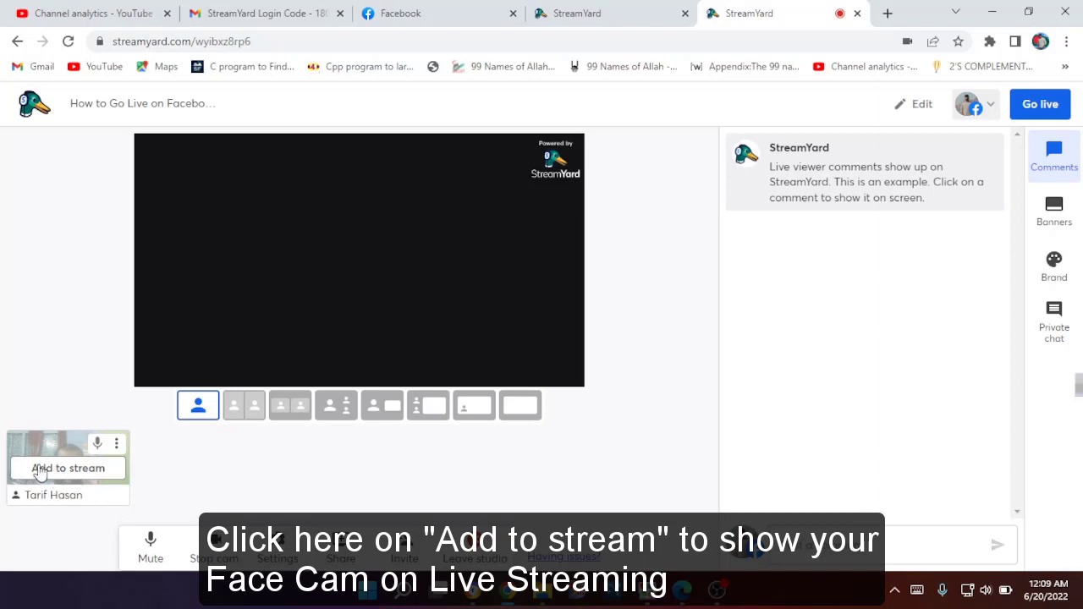
click(39, 472)
click(57, 471)
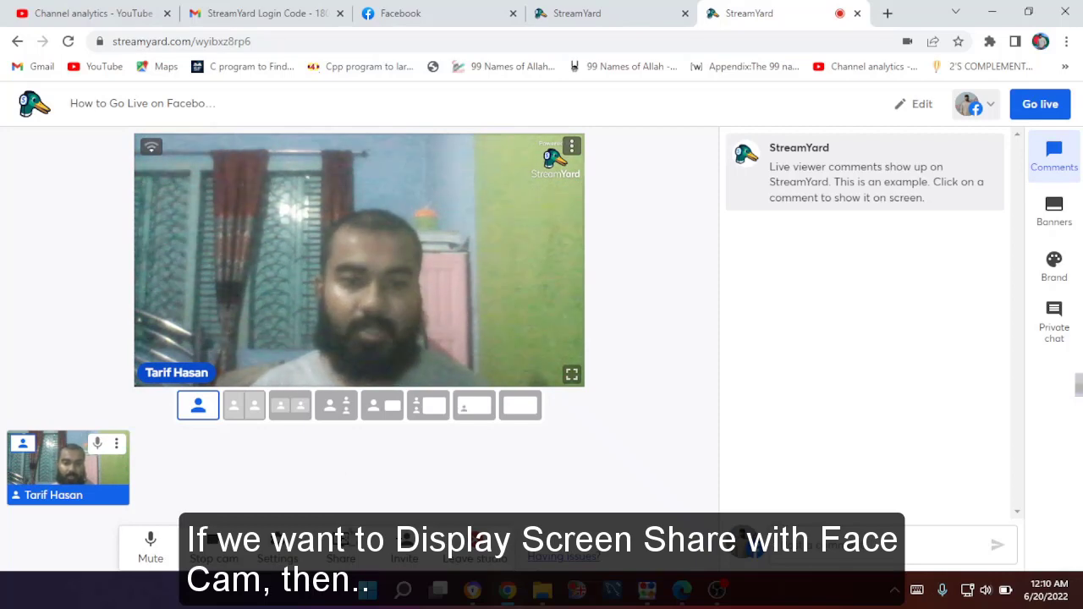
Share the entire screen in the broadcast so it shows alongside the host's camera
click(342, 550)
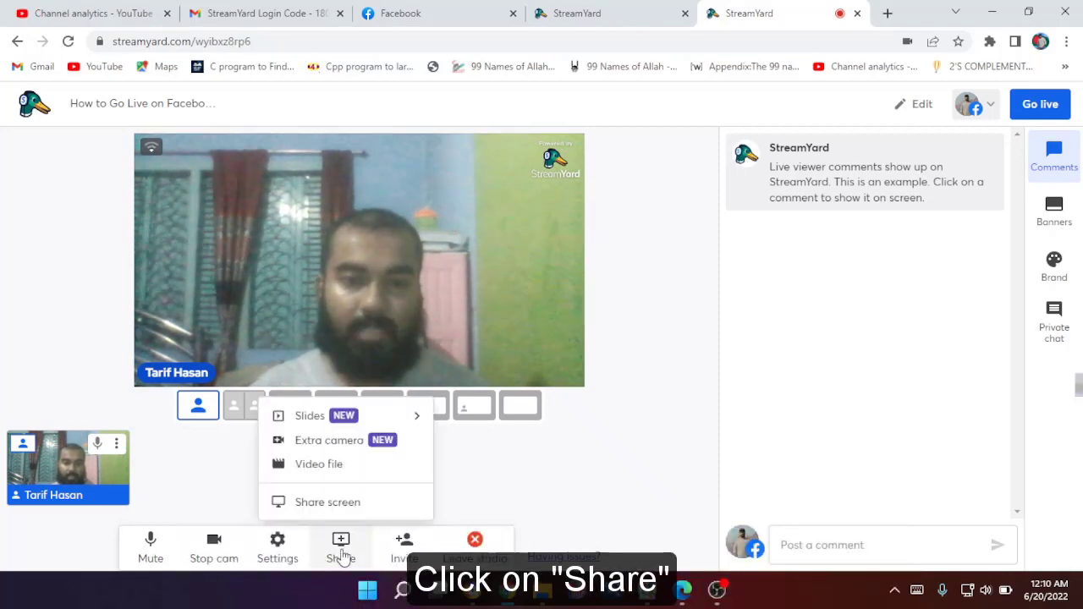
click(334, 503)
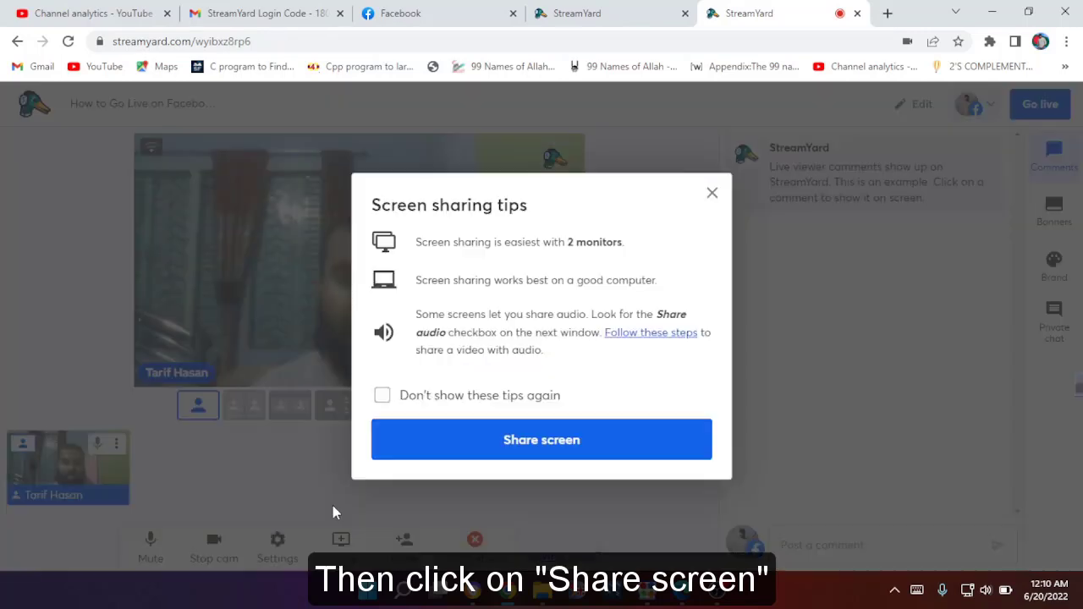
click(507, 449)
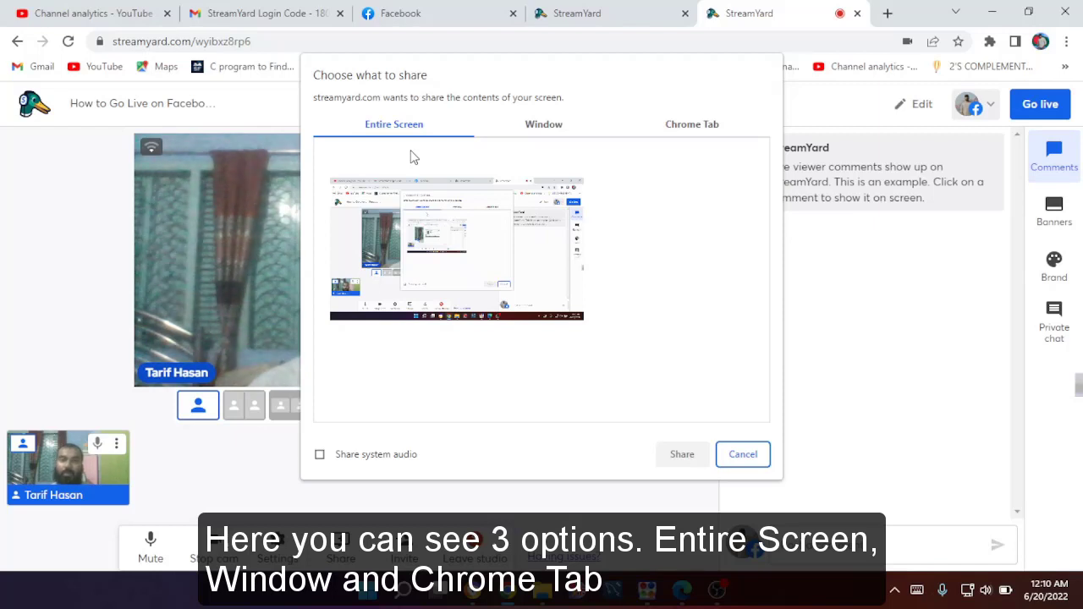
click(418, 246)
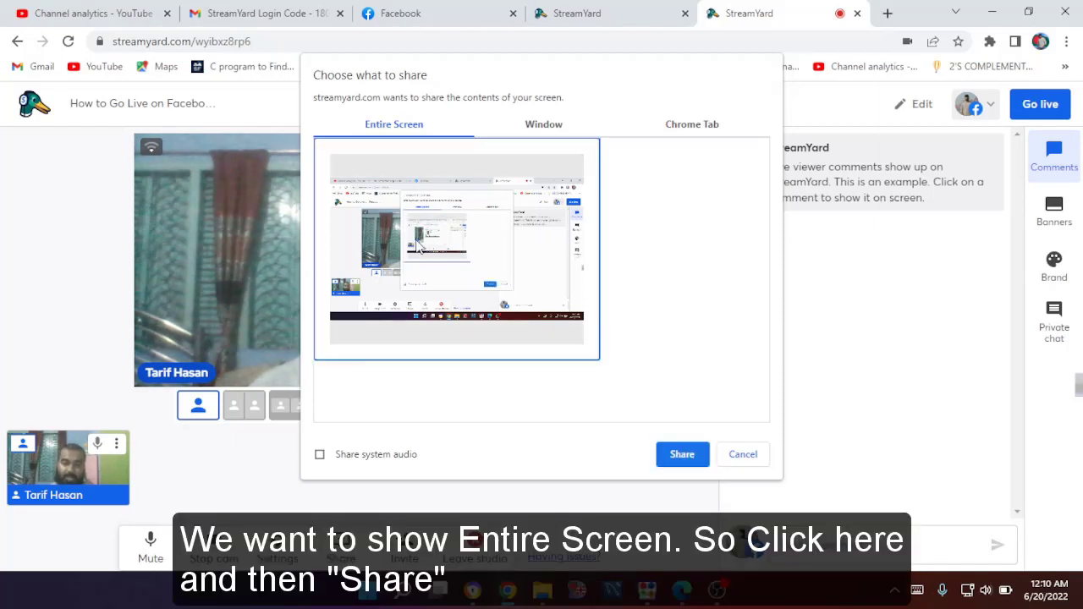
click(681, 455)
mouse_move(214, 474)
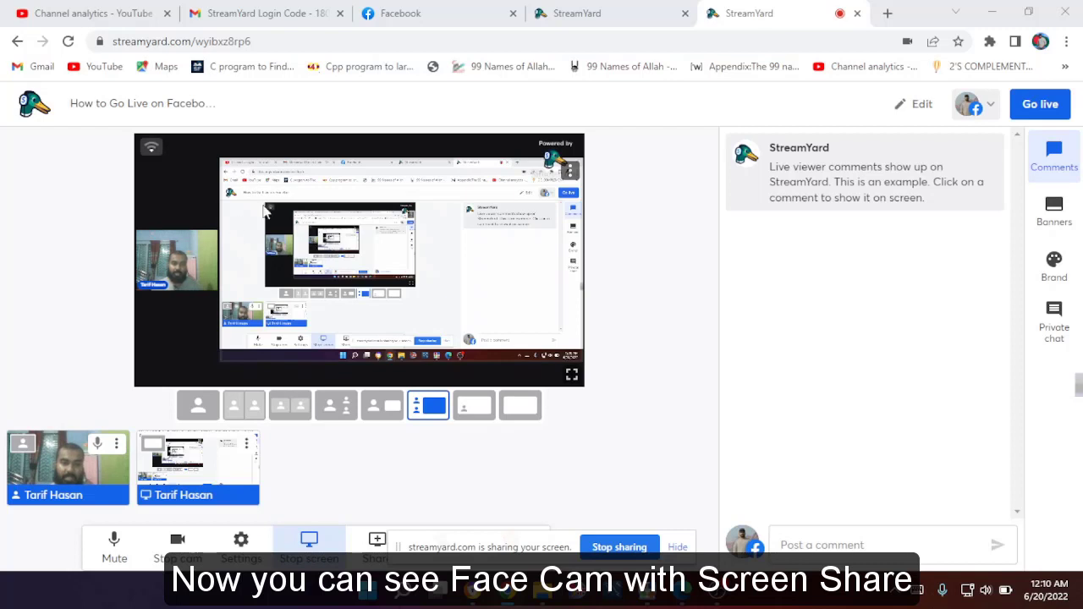
Try the available stream layouts, including Solo, Cropped and Cinema, dismiss the guest tip, and settle on the Picture-in-picture layout
mouse_move(187, 274)
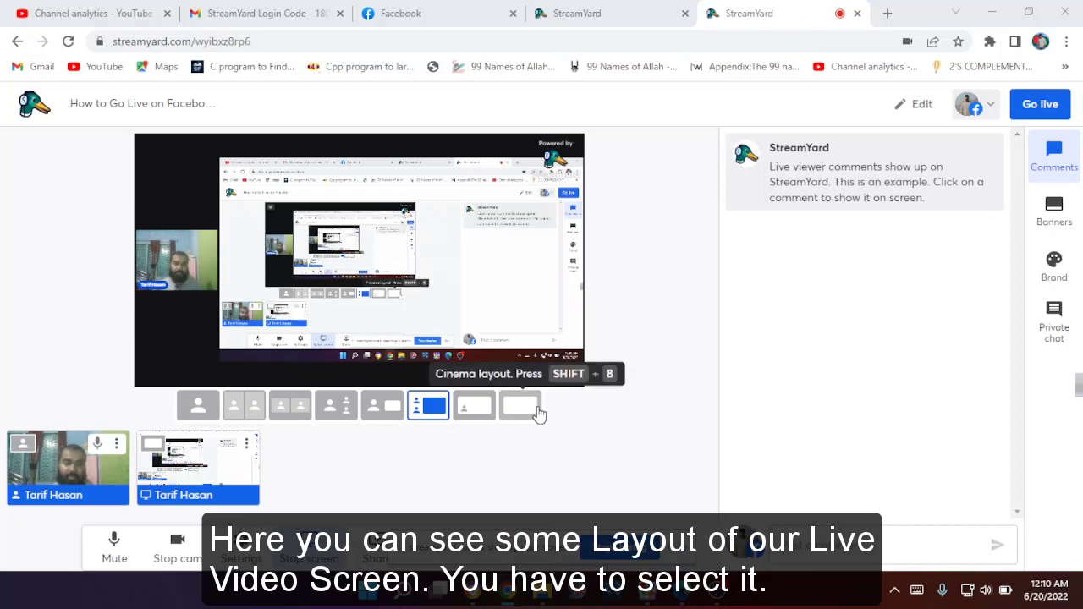
click(194, 409)
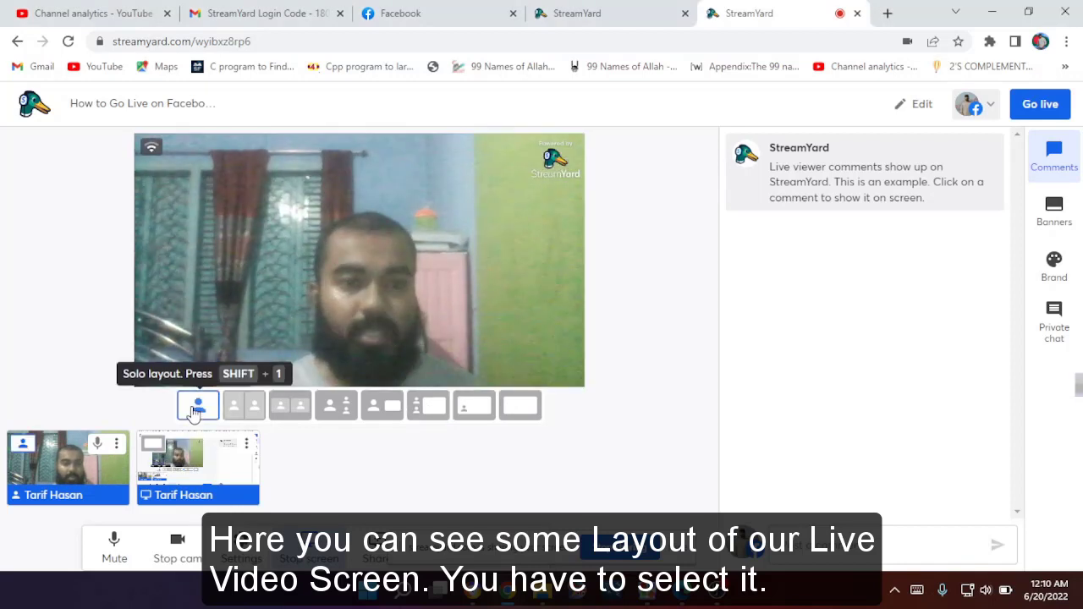
click(247, 408)
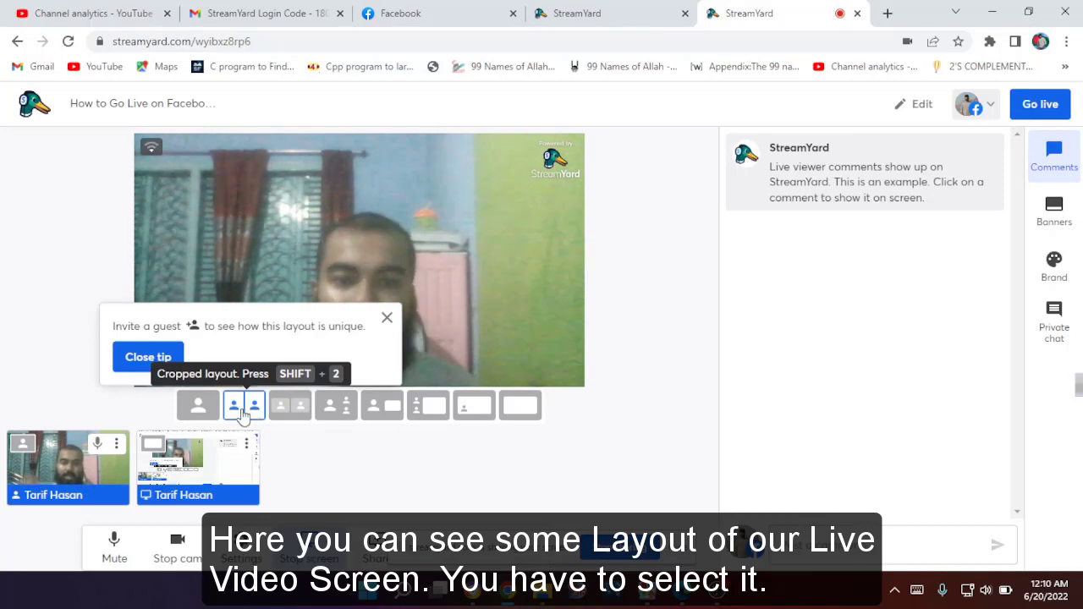
click(387, 317)
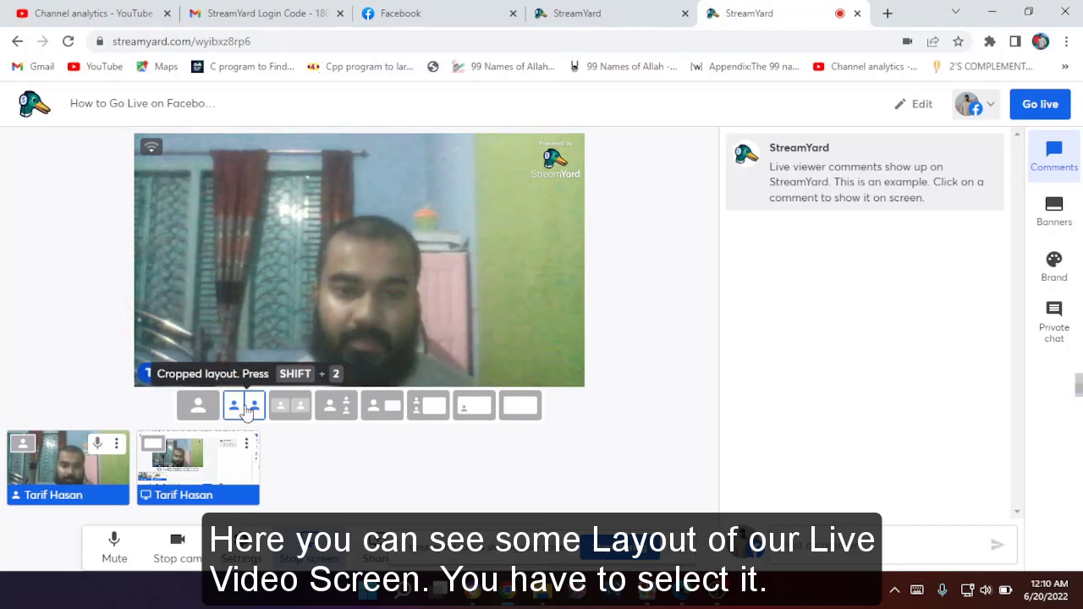
click(345, 403)
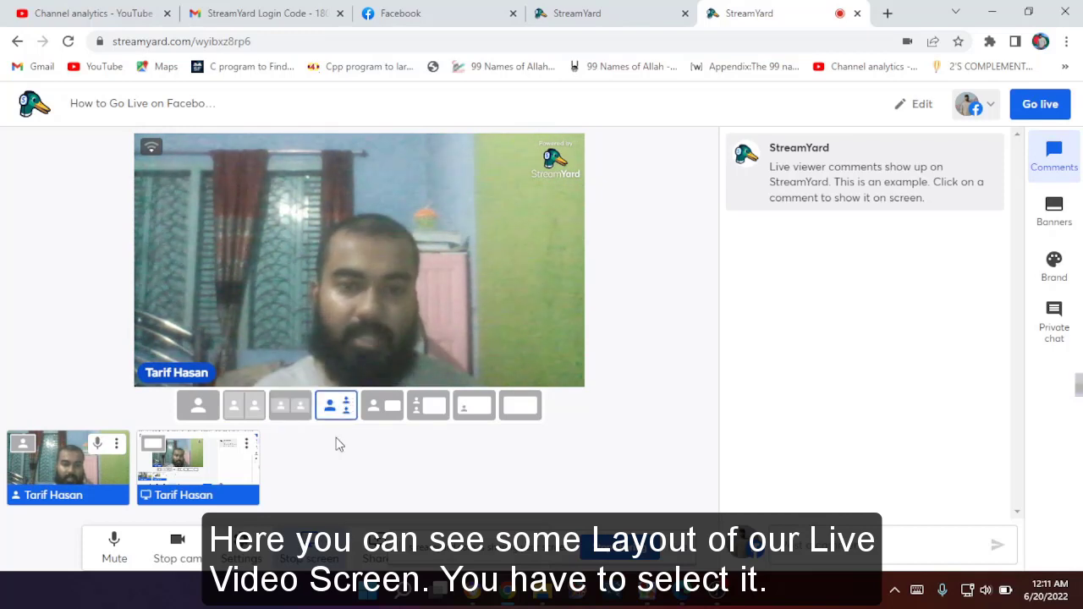
click(372, 410)
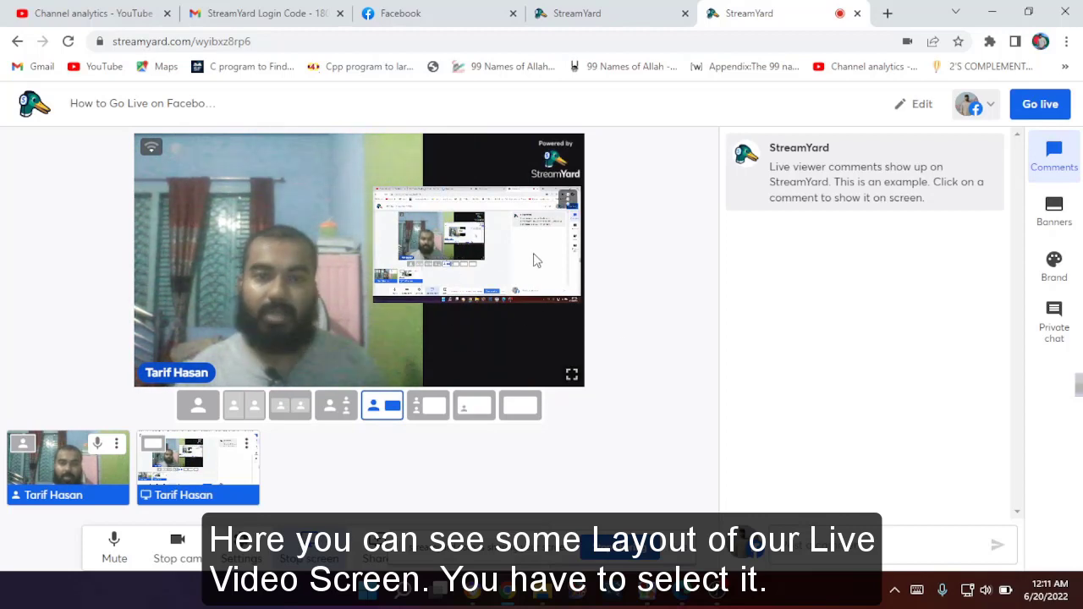
click(432, 415)
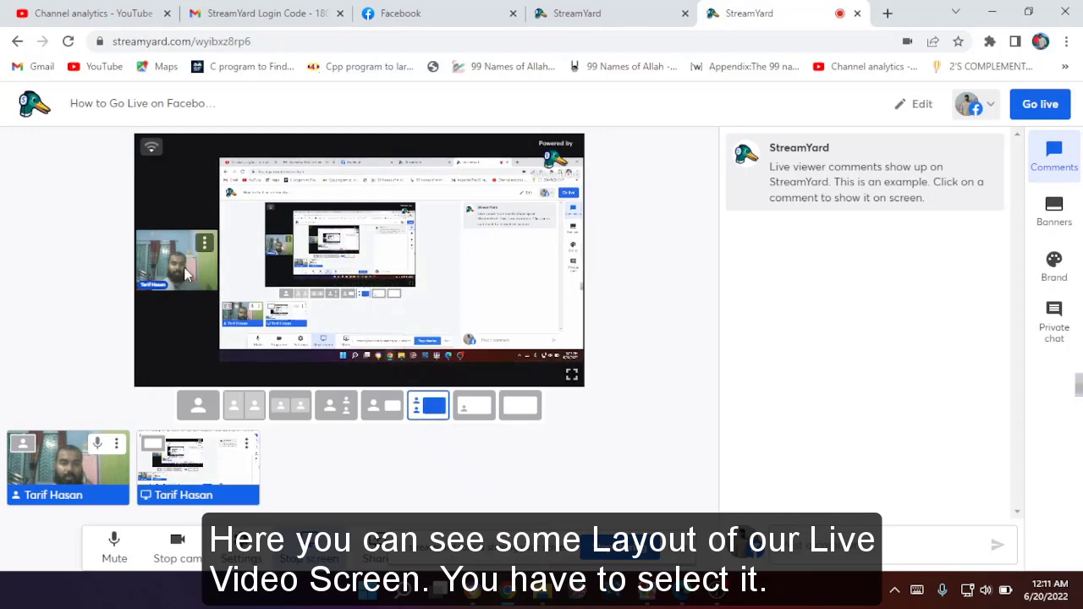
click(472, 409)
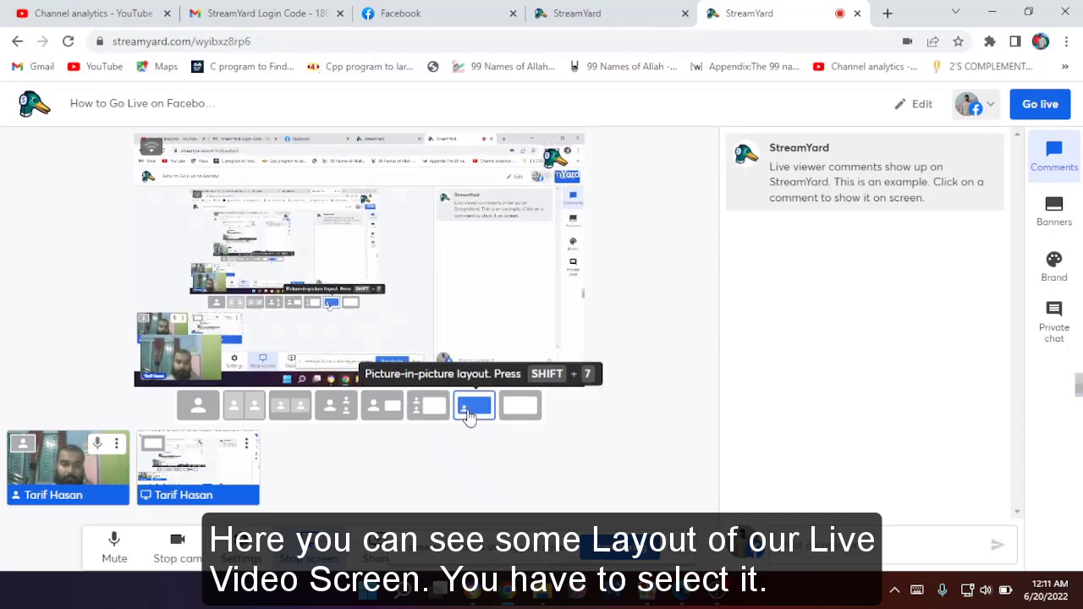
click(520, 411)
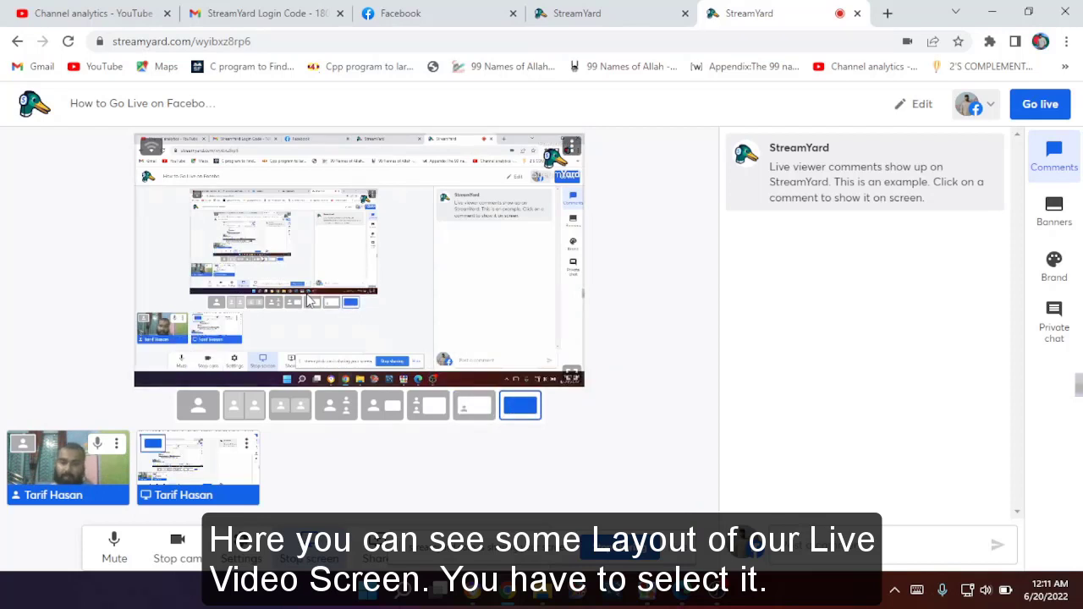
click(475, 409)
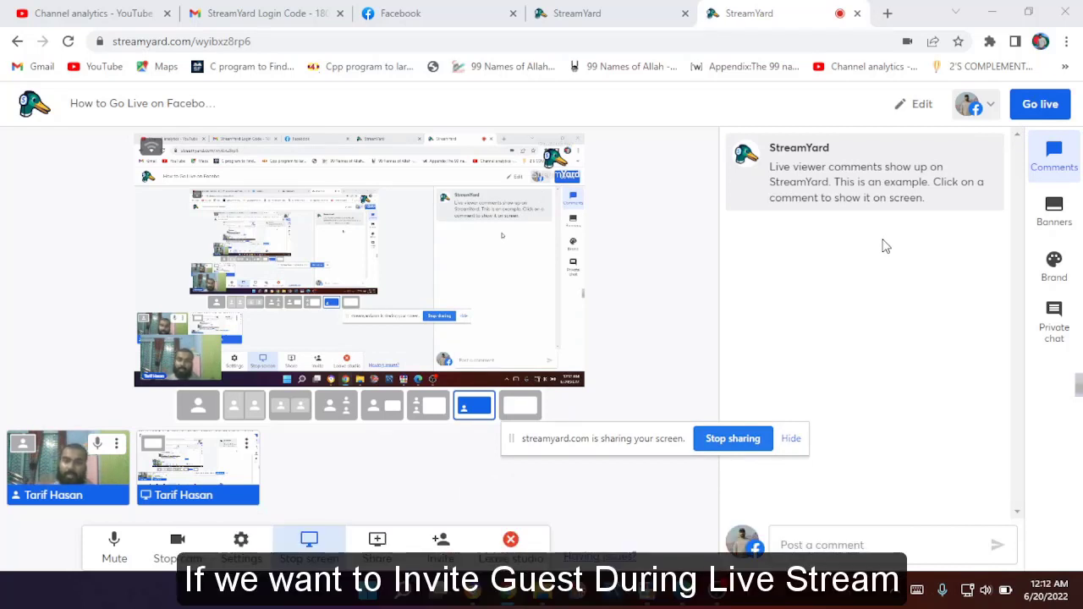
Open the guest invitation, move the screen-sharing notice out of the way, and copy the studio invite link
click(455, 554)
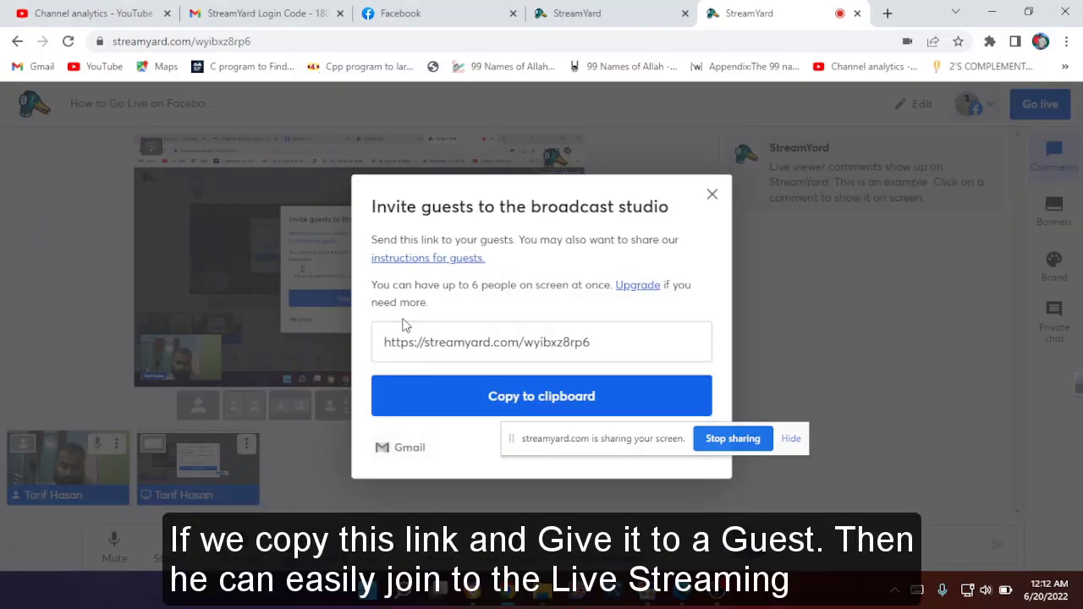
drag(599, 436, 750, 564)
click(536, 407)
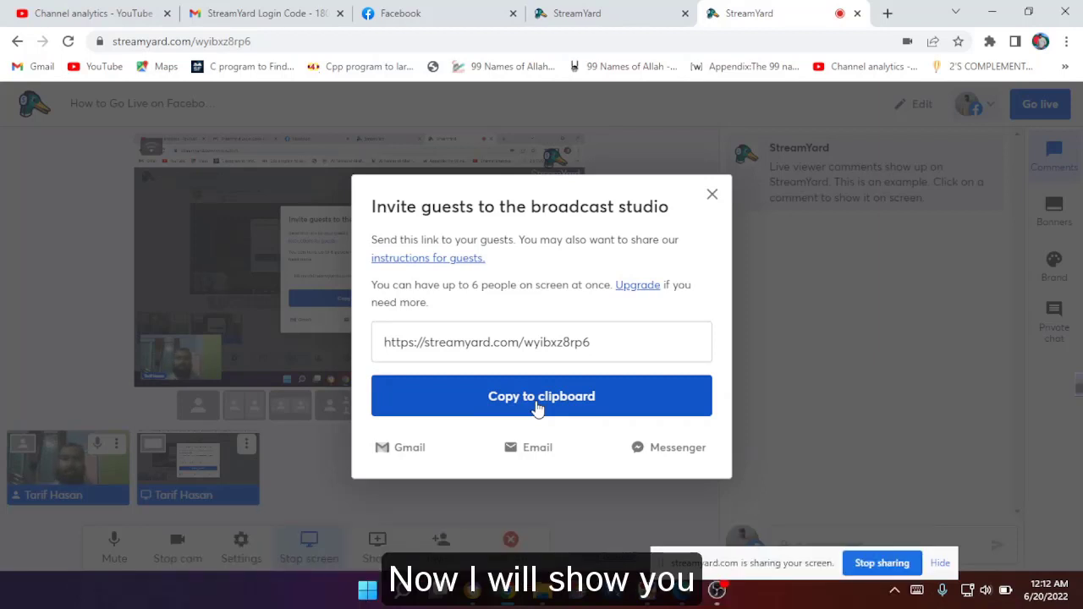
Switch to the other browser window and load the copied studio invite link in a new tab
click(483, 599)
click(412, 10)
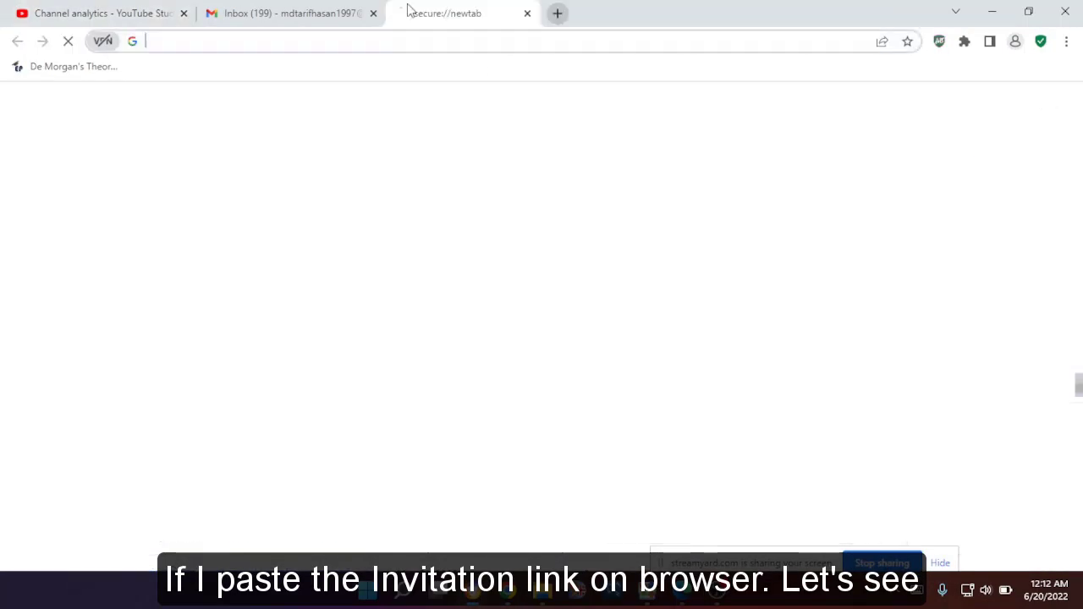
key(ctrl+v)
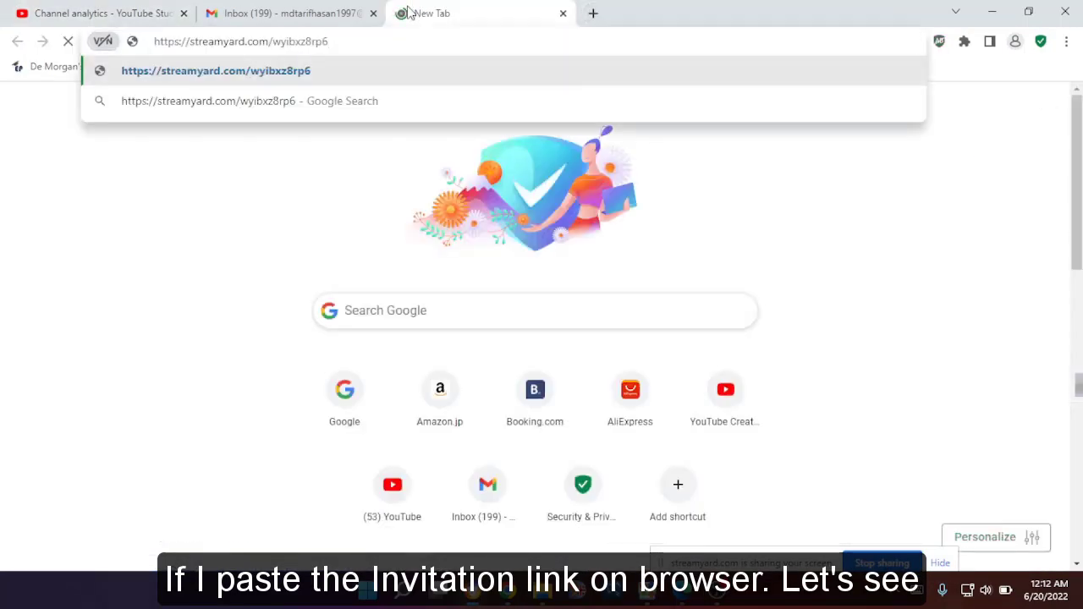
key(Return)
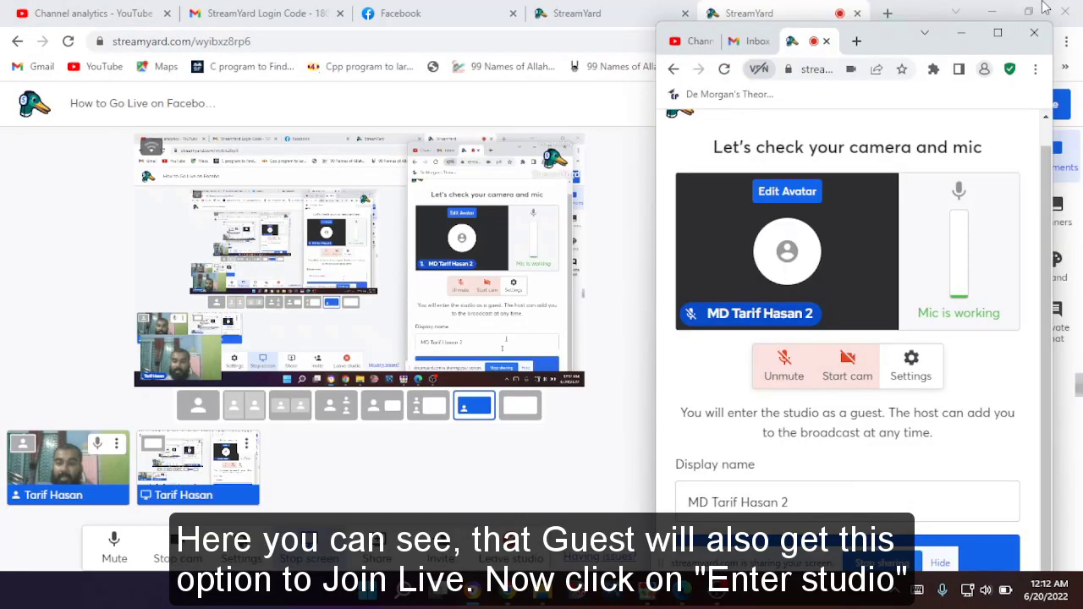
Enter the studio as a guest with the suggested display name, and minimize the guest window to return to the host studio
click(998, 32)
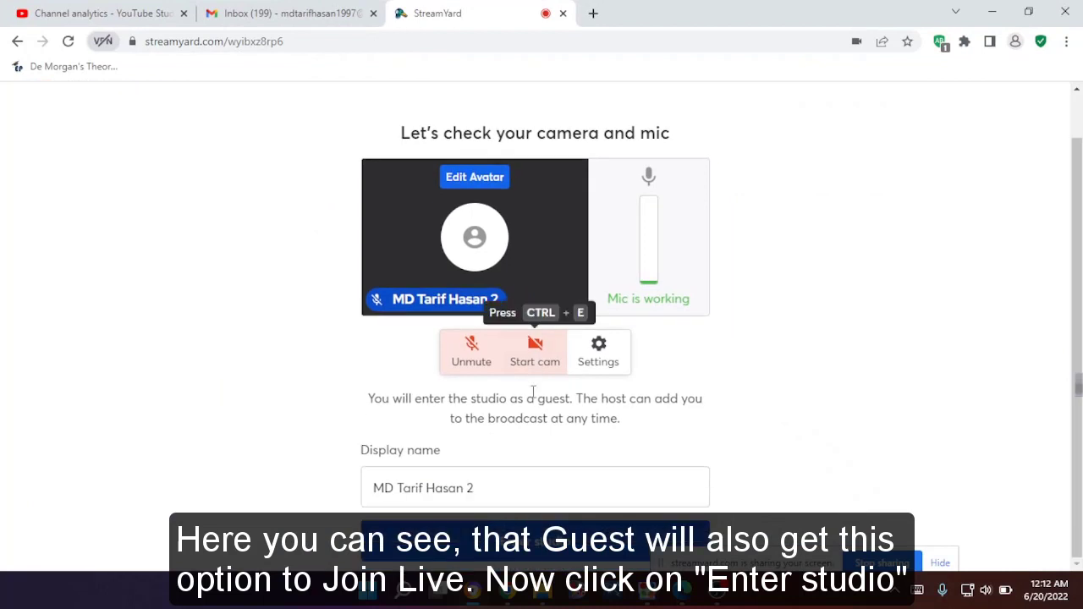
click(538, 481)
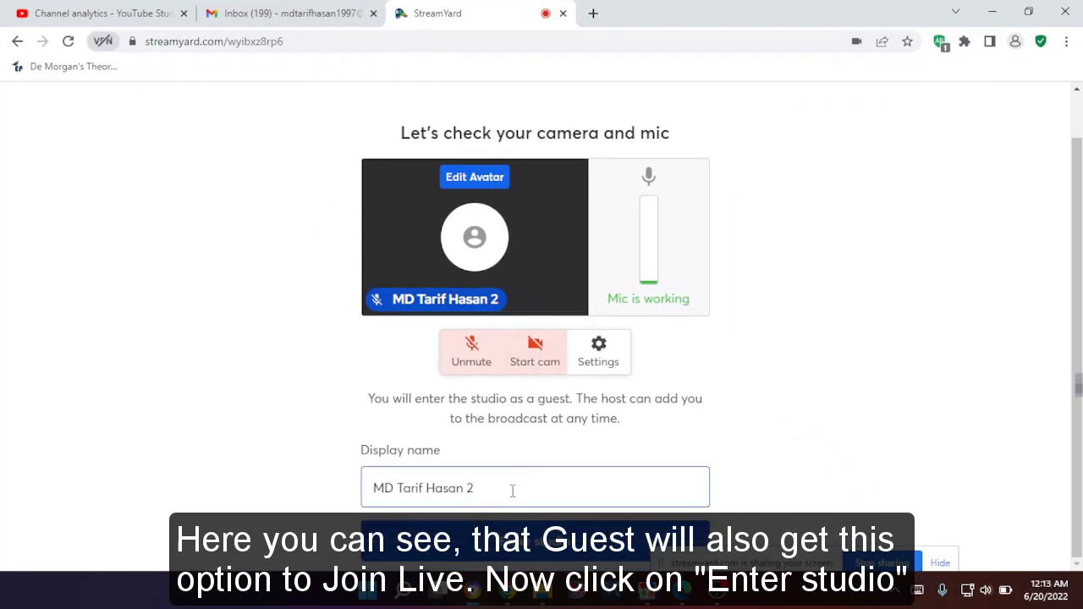
click(546, 552)
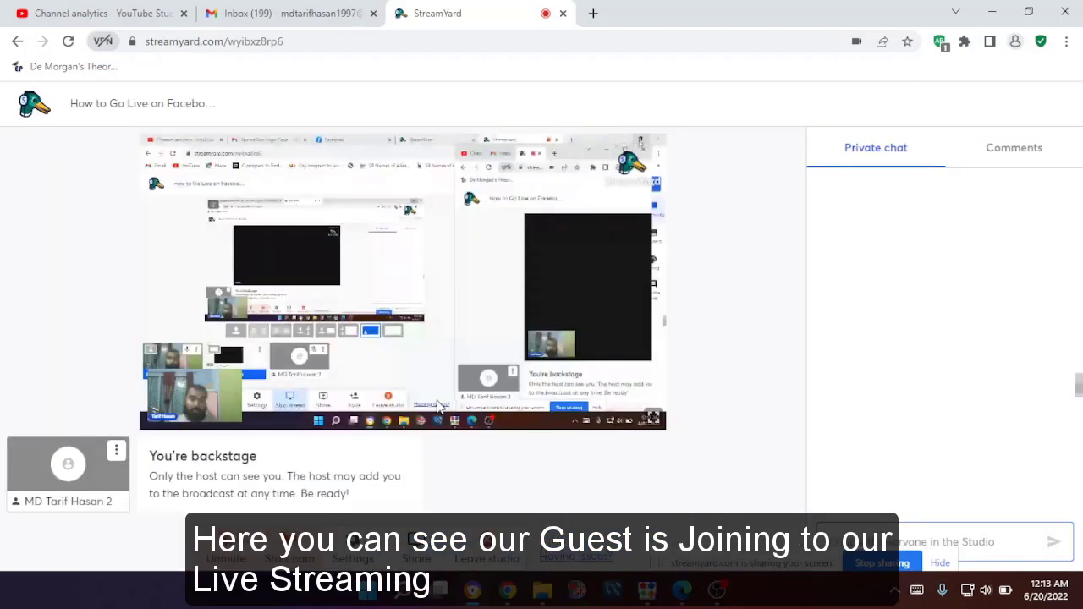
click(992, 12)
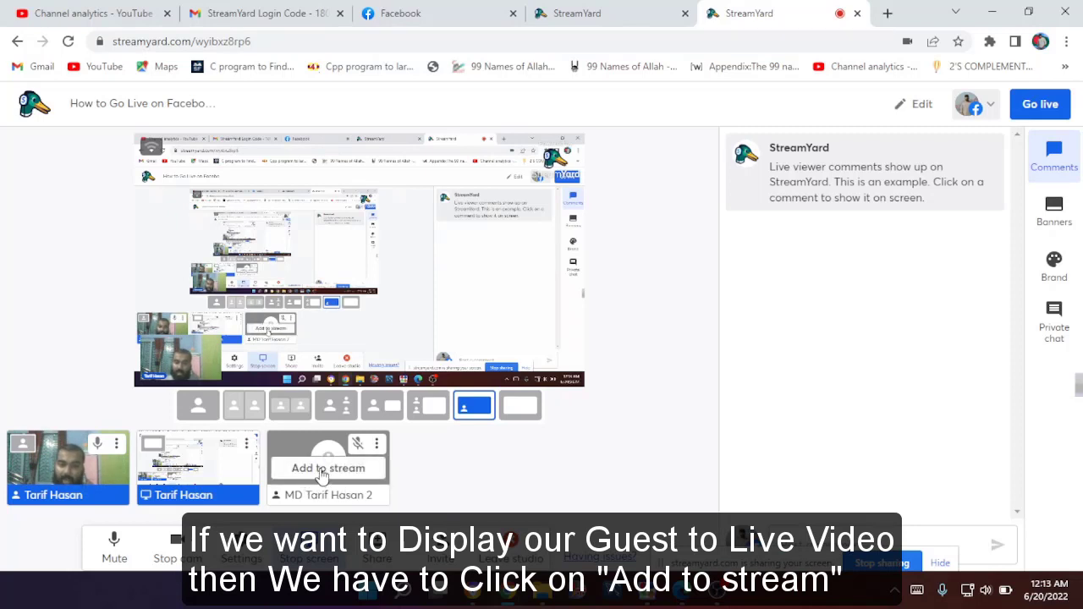
Add the backstage guest to the stream, and remove the guest from it again
click(322, 469)
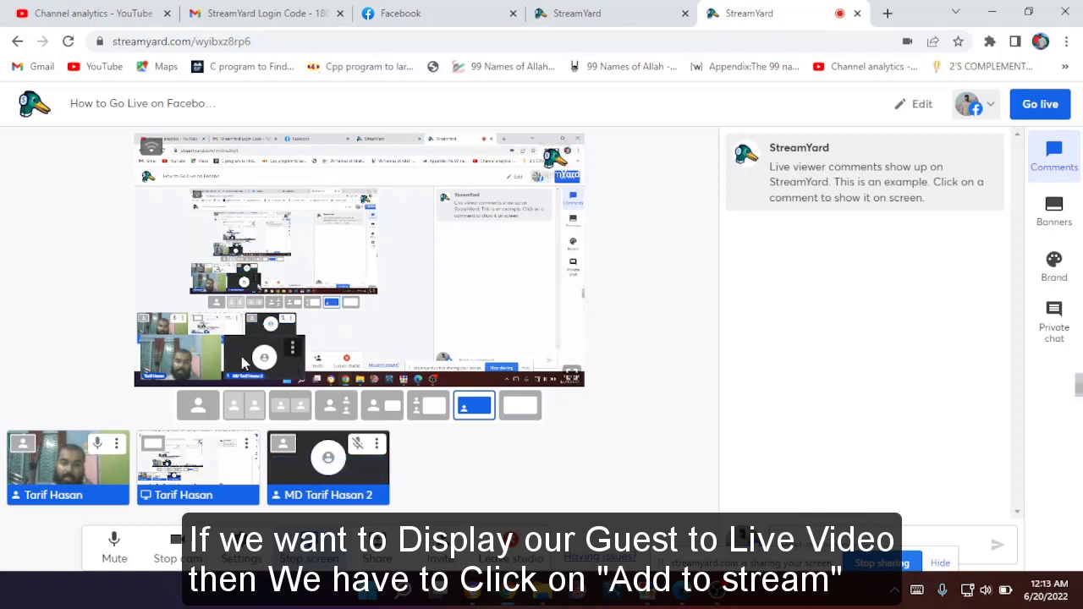
mouse_move(324, 478)
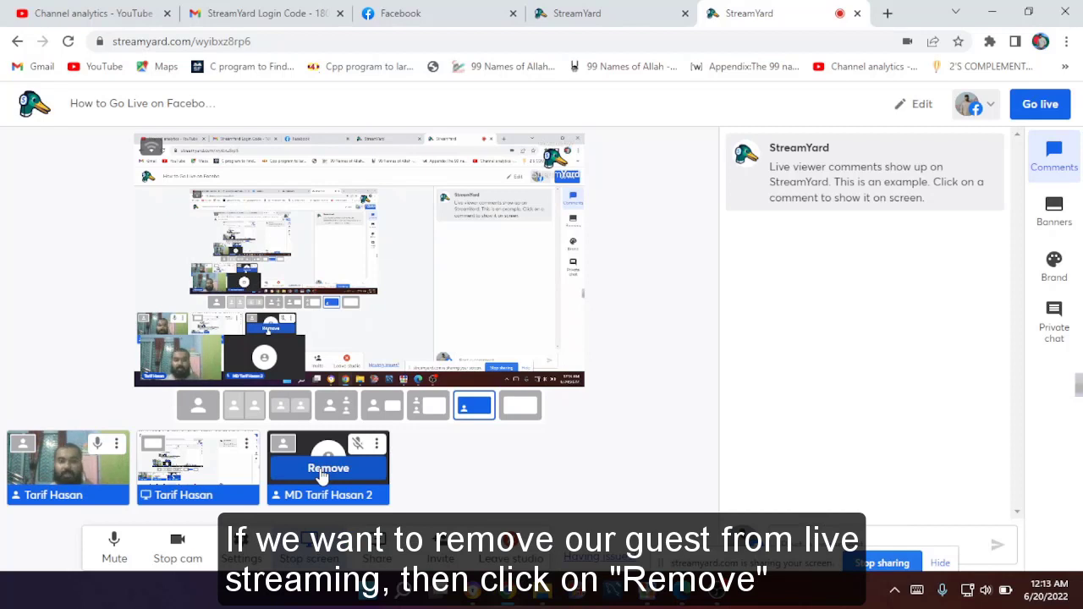
click(322, 474)
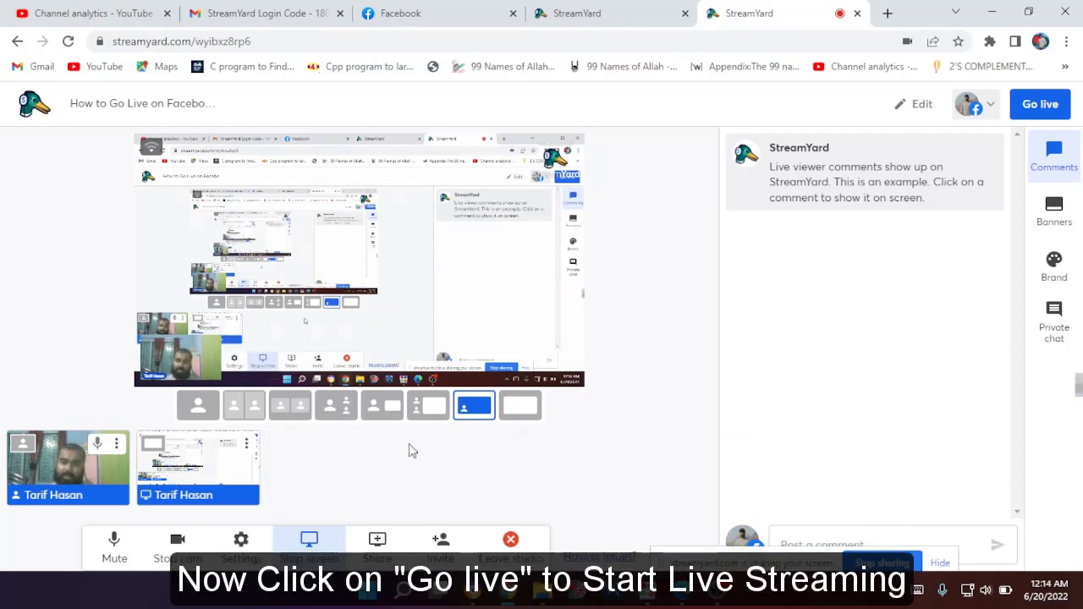
Start the live broadcast, and switch to Facebook to find the page and check the stream there
click(1036, 106)
click(1033, 242)
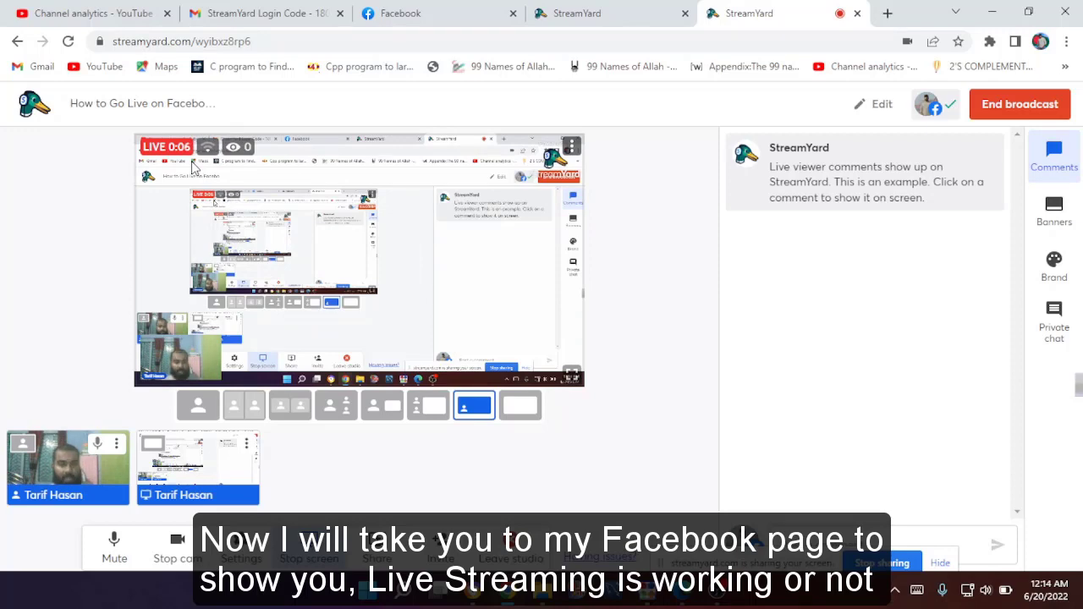
click(445, 12)
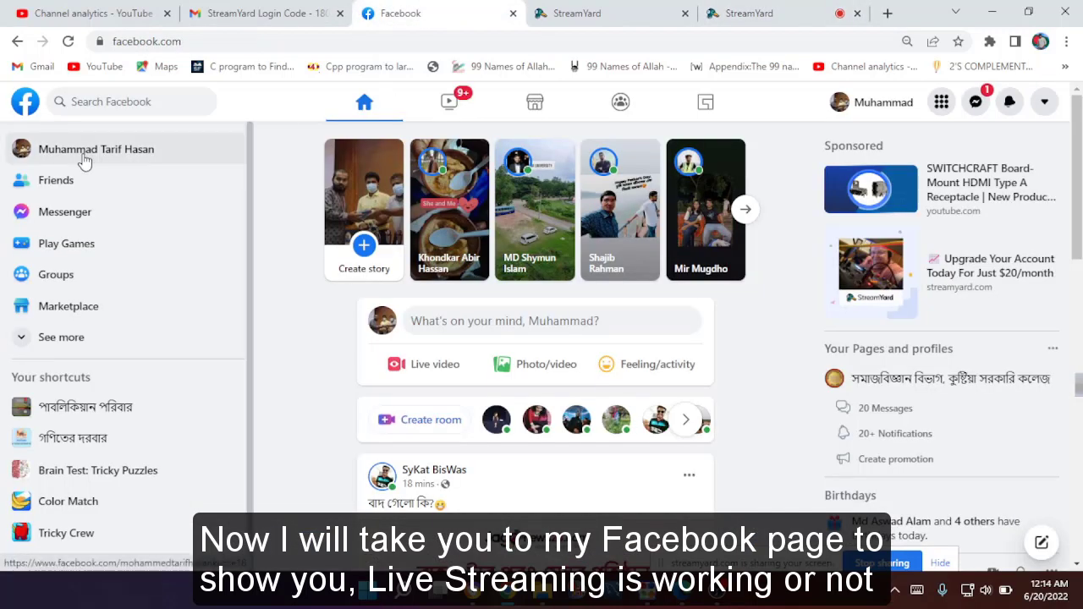
click(93, 108)
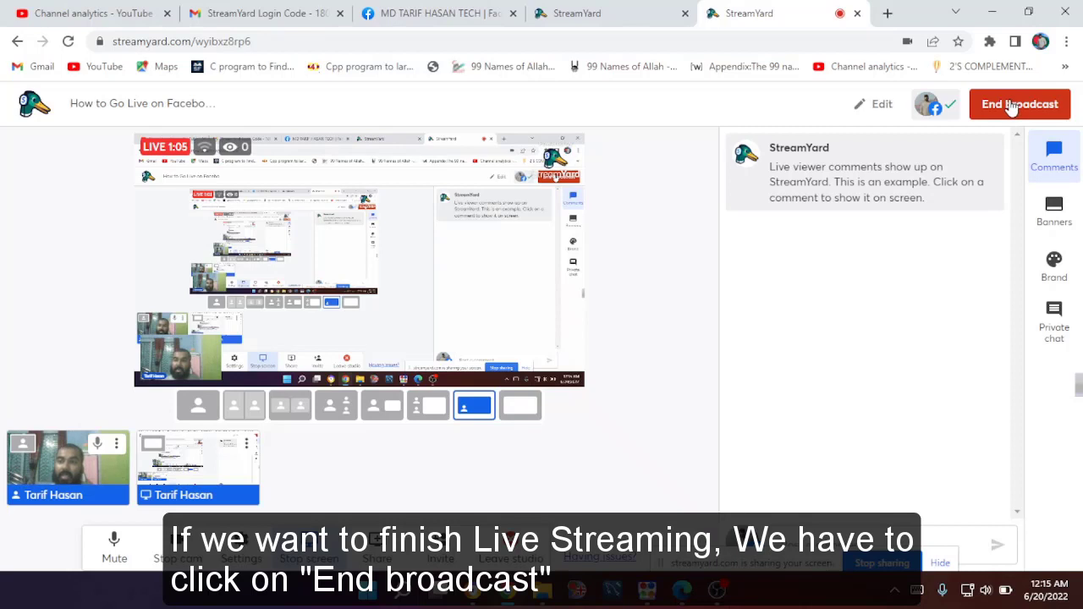
End the live broadcast, confirm ending it, and go back to the studio tab
click(1013, 108)
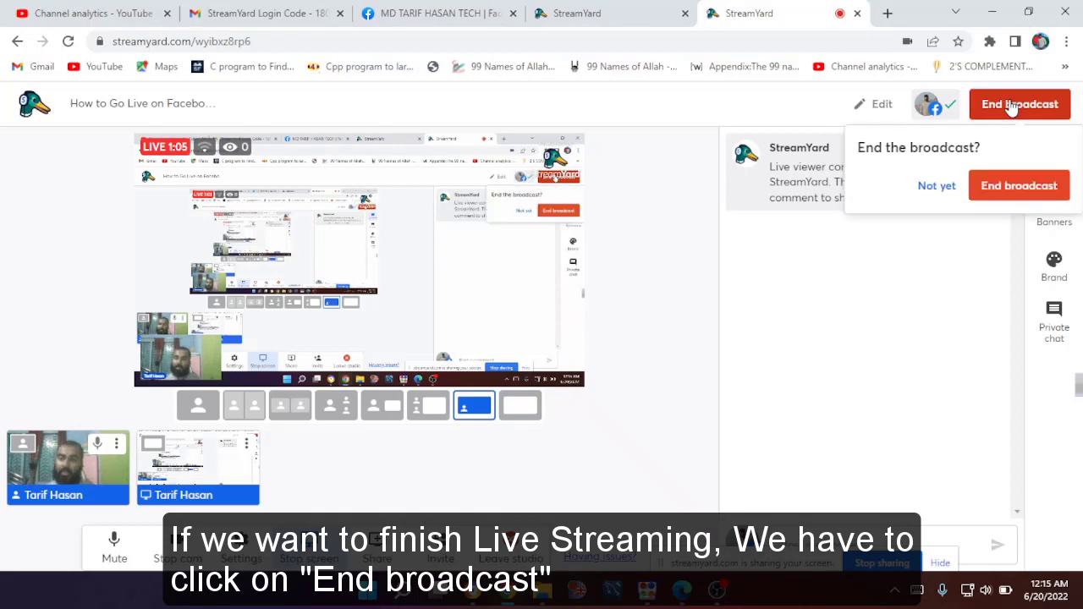
click(991, 186)
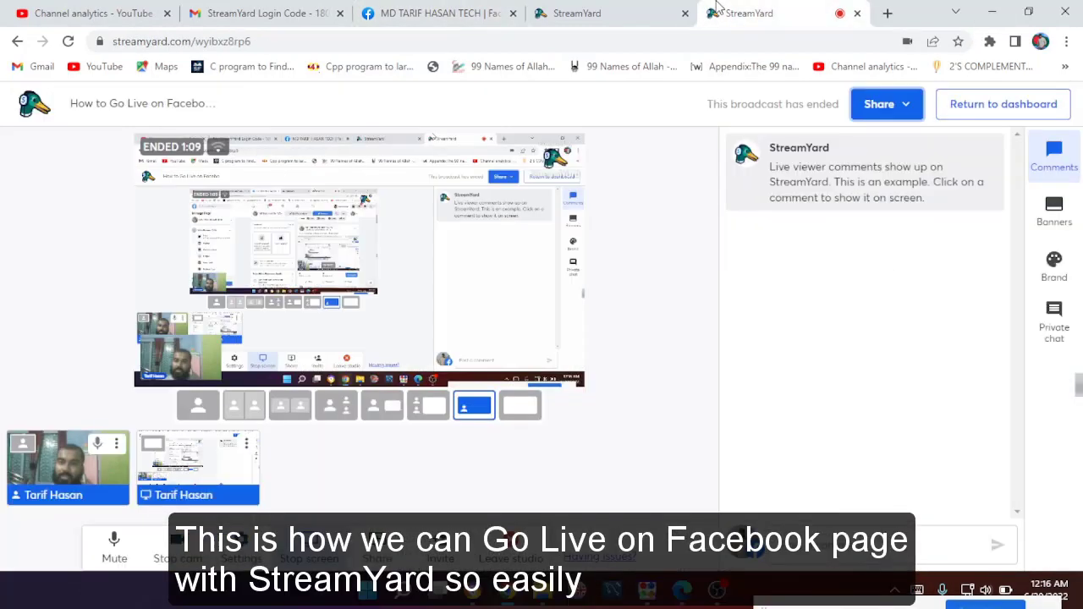
click(754, 13)
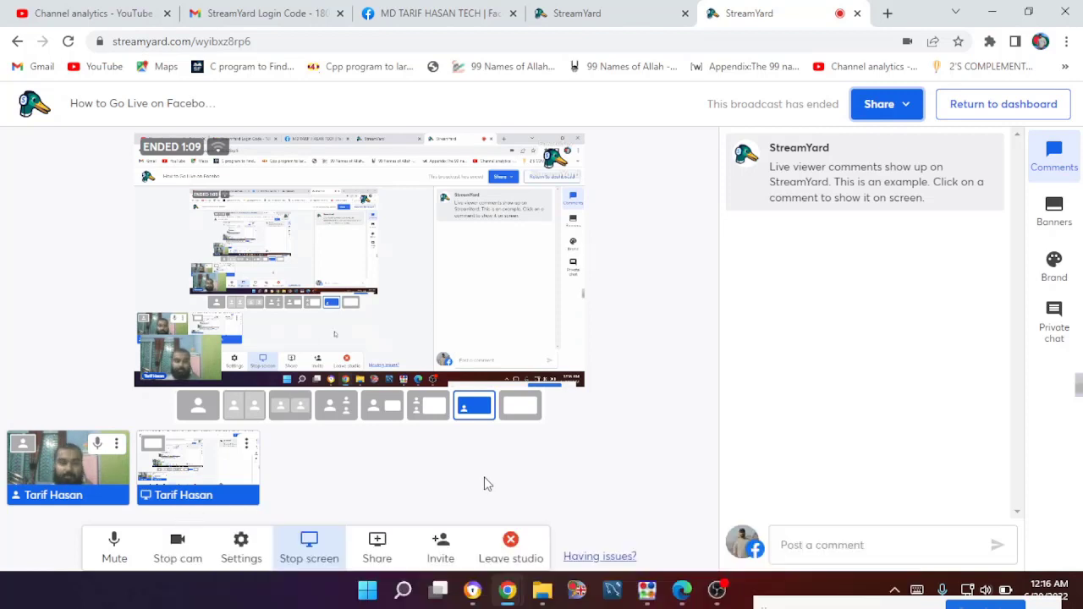
Leave the ended broadcast's studio, start a new broadcast, and connect the personal Facebook profile as its destination
click(510, 543)
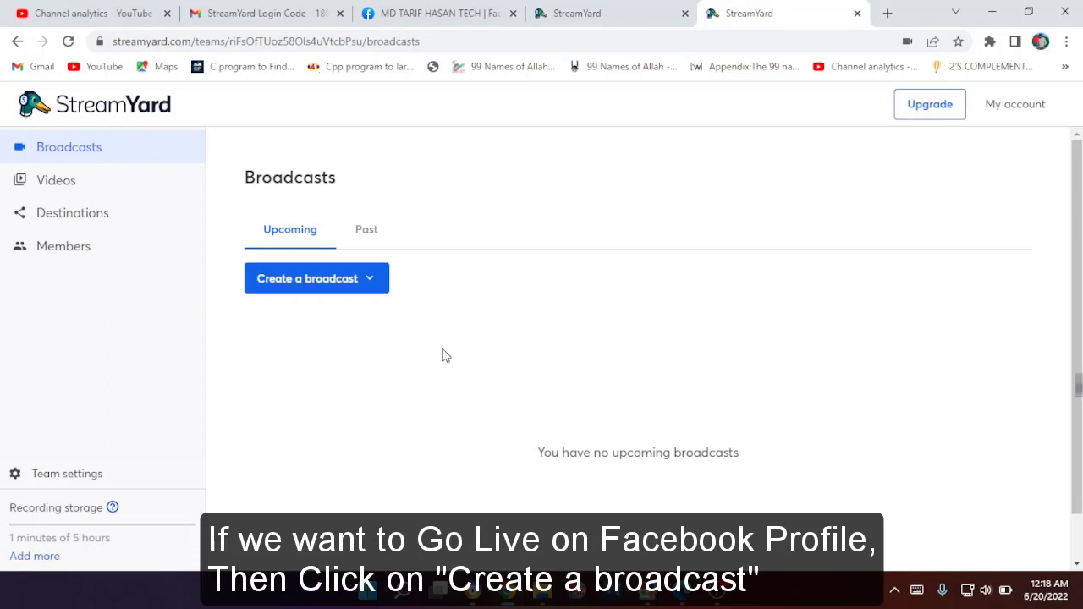
click(308, 291)
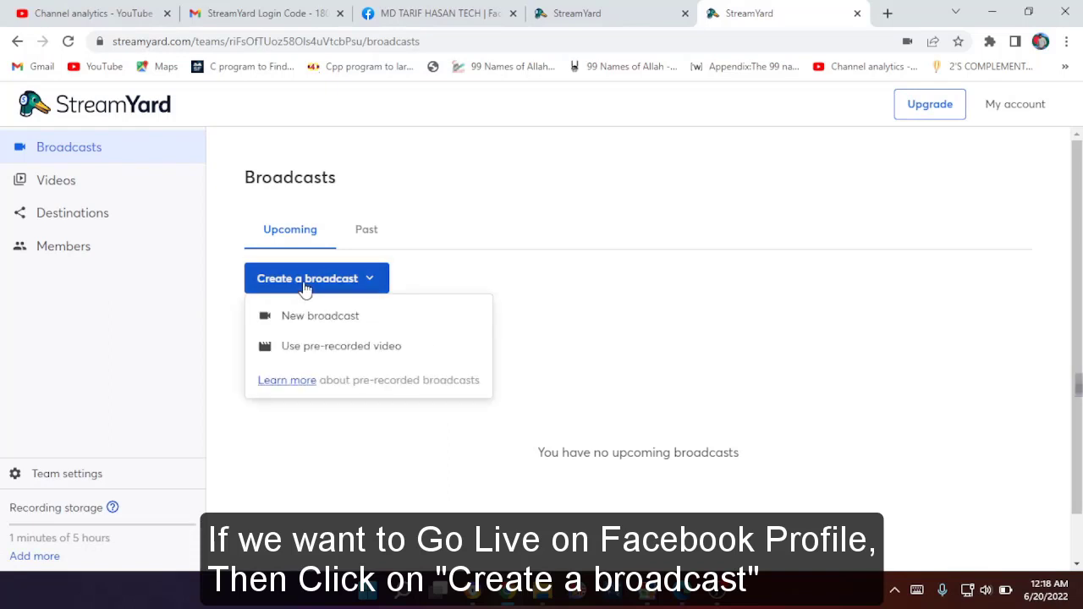
click(300, 316)
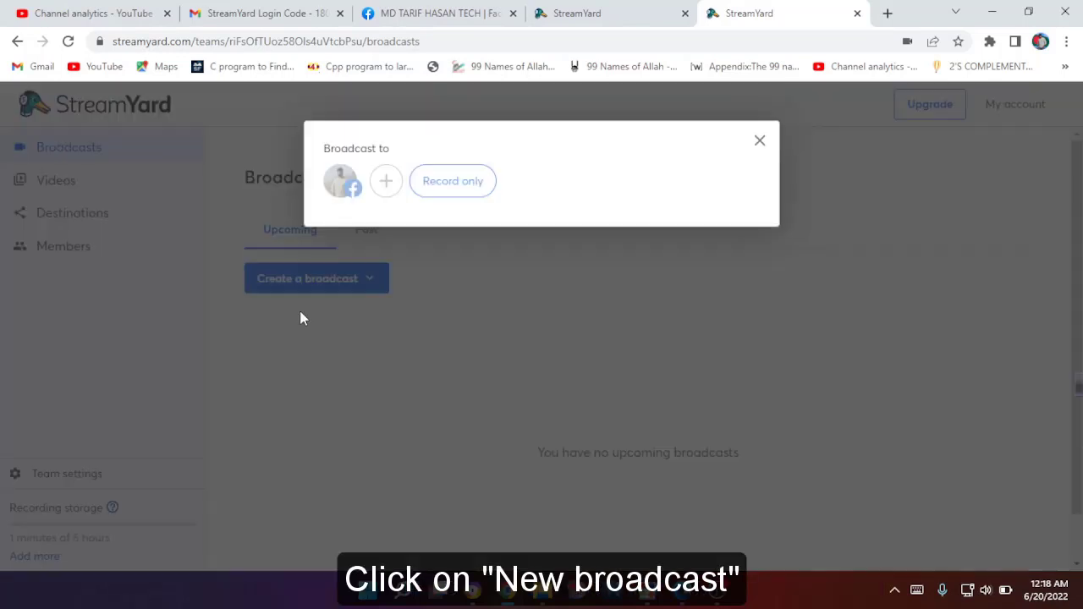
click(385, 183)
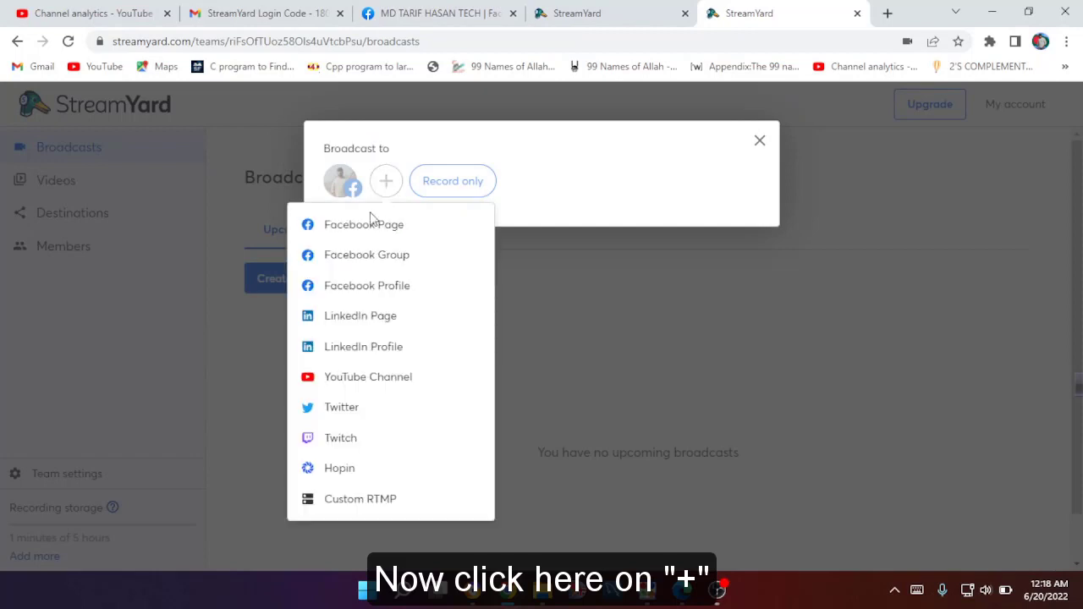
click(363, 288)
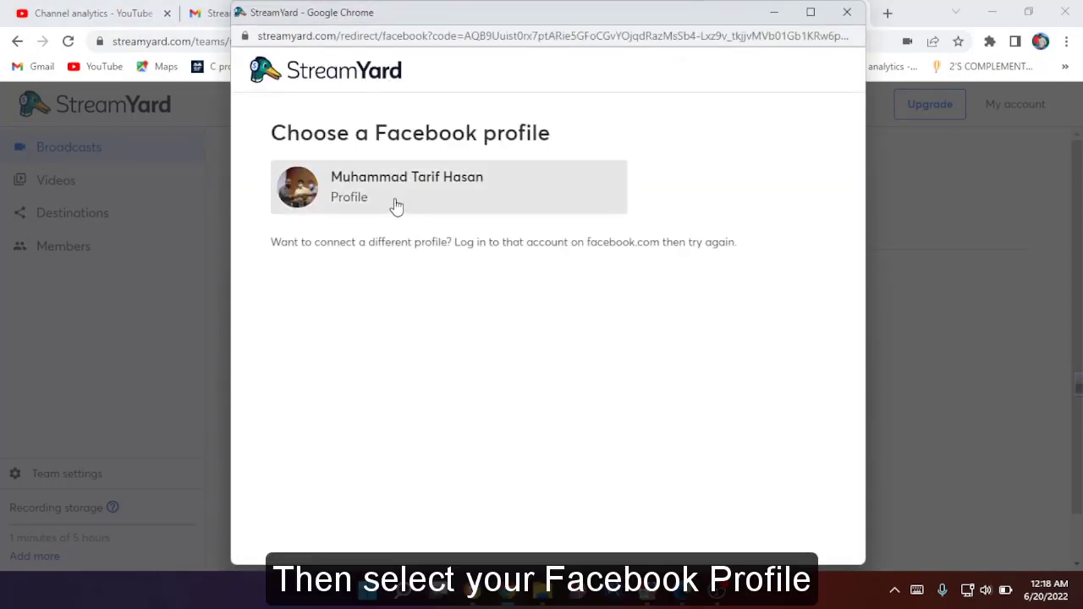
click(396, 207)
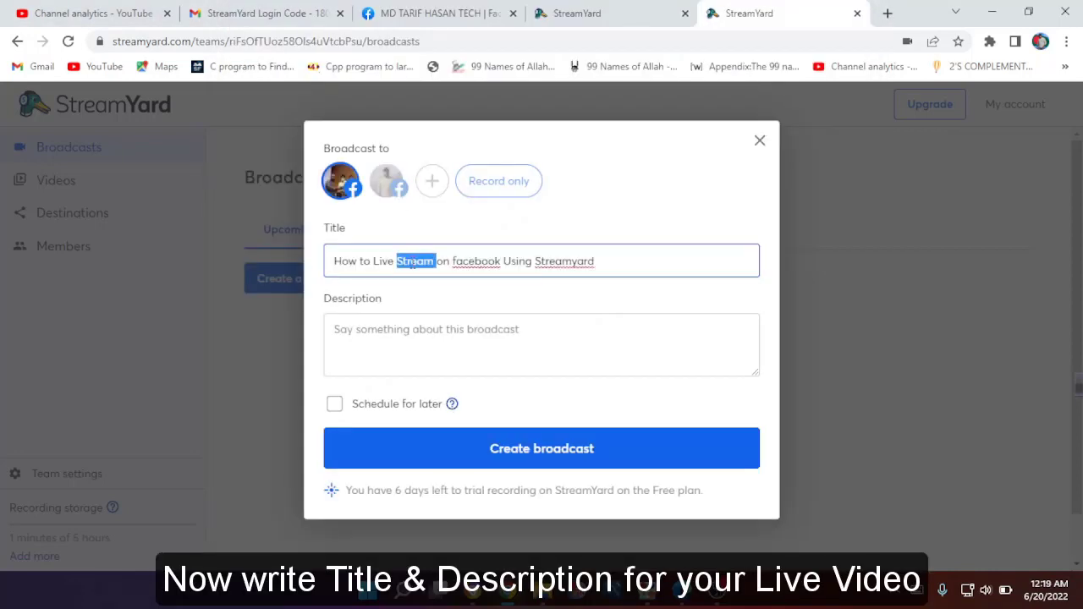
Title the broadcast "How to Live Stream on facebook Using Streamyard" and copy the same text into the description
triple_click(413, 262)
key(ctrl+c)
click(392, 320)
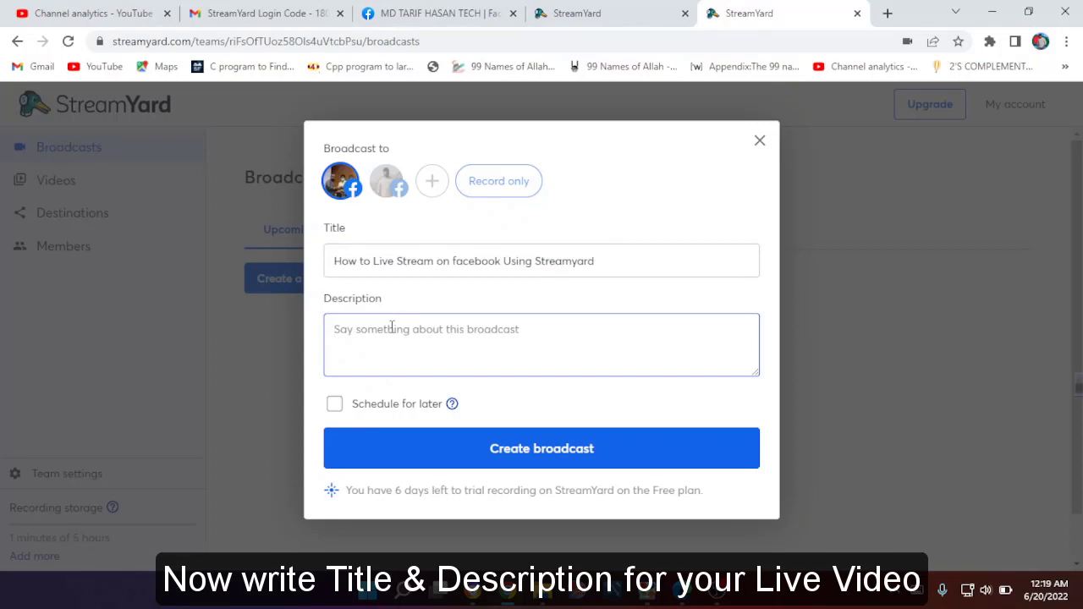
key(ctrl+v)
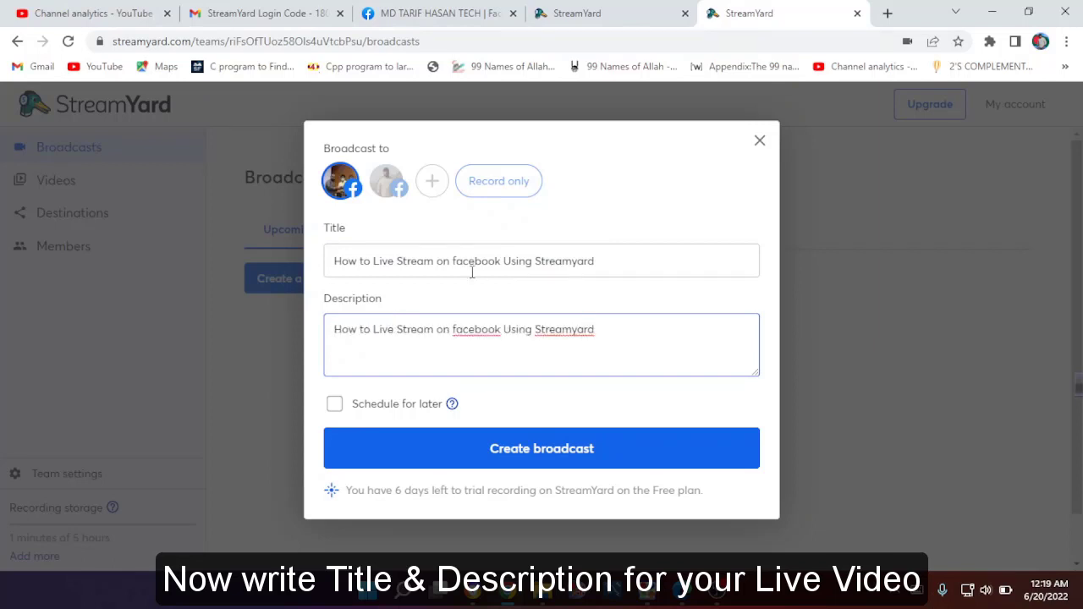
Turn on scheduling for later, look at the start date and time choices, and turn scheduling off again
click(333, 404)
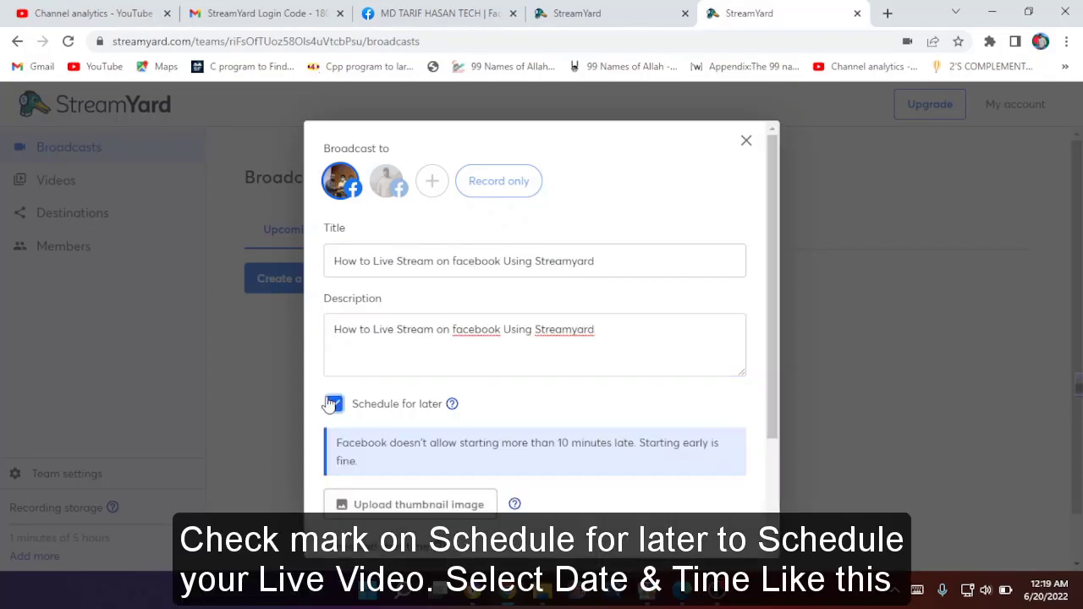
scroll(330, 402, down, 2)
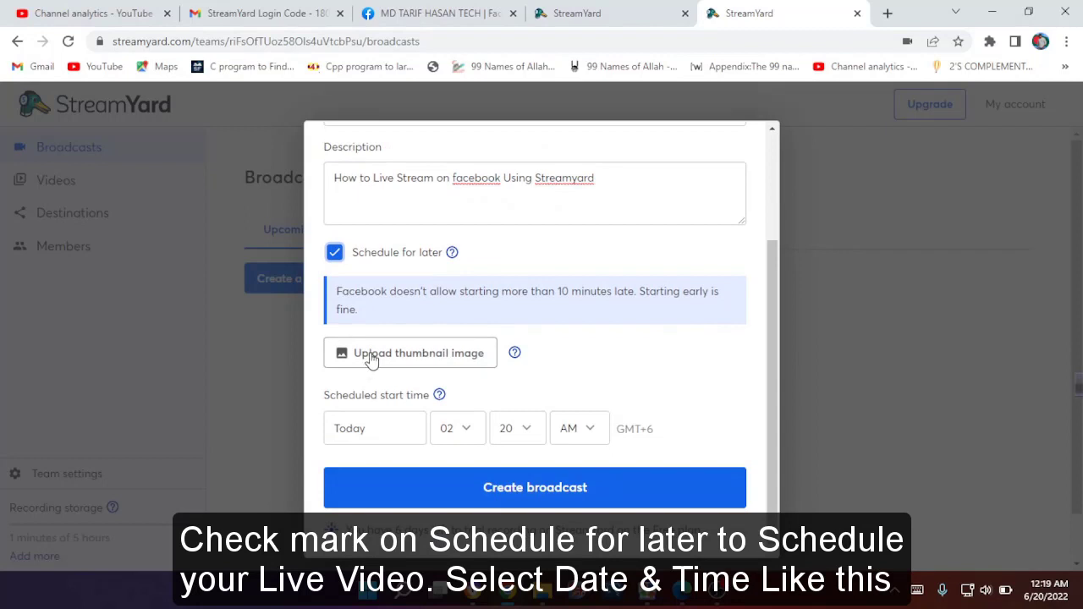
click(379, 429)
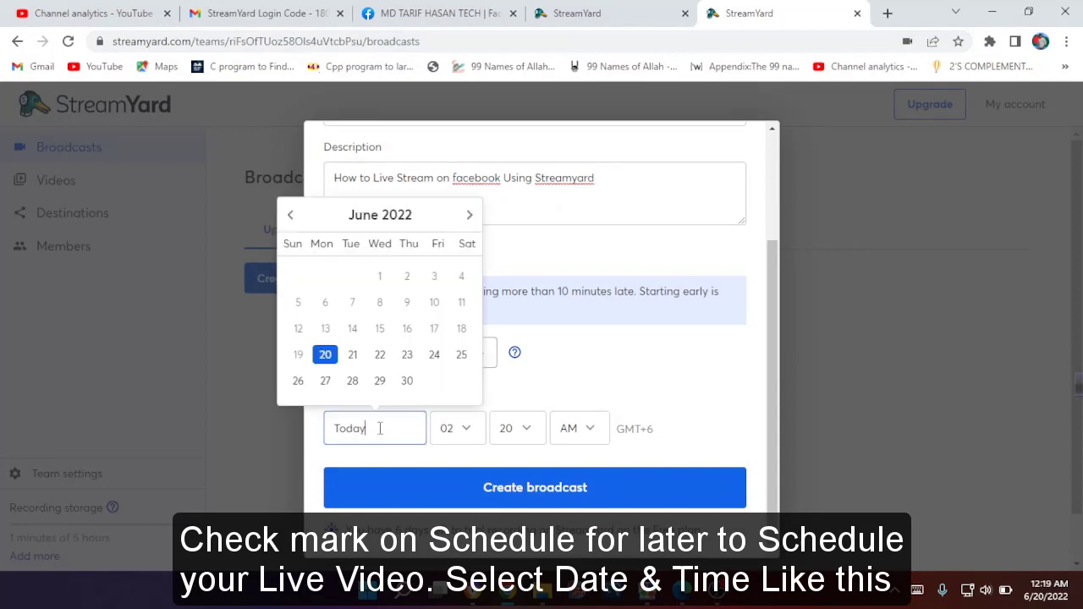
click(474, 432)
click(647, 390)
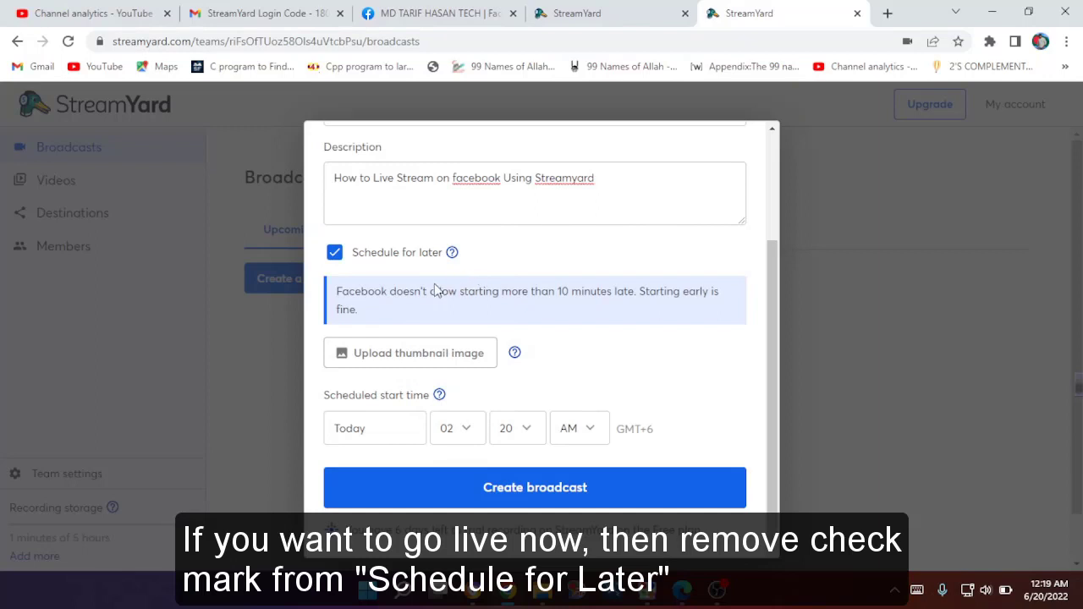
click(335, 253)
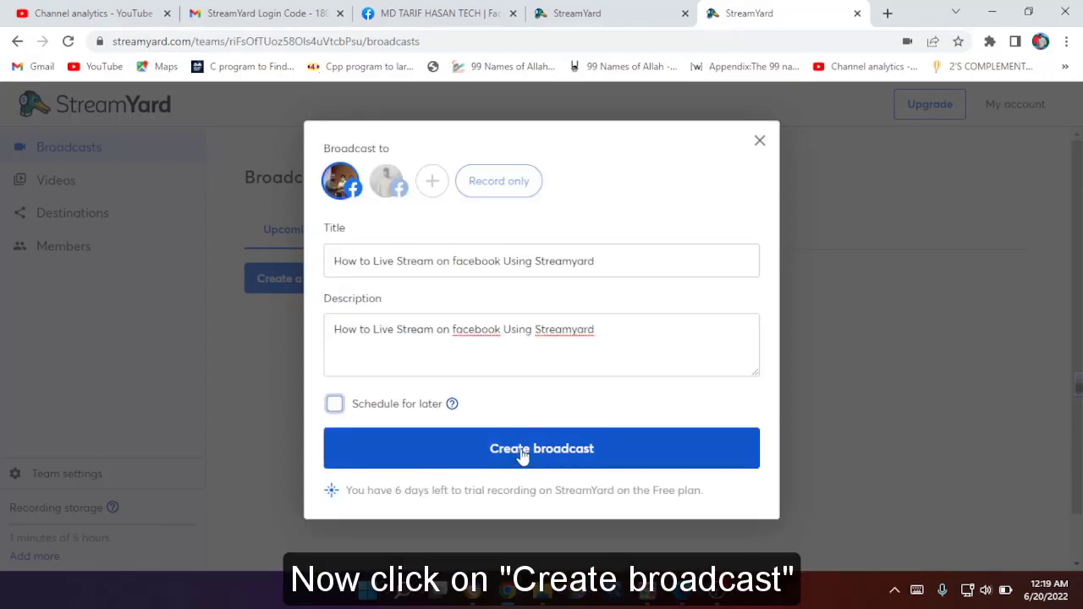
Create the broadcast, and try switching the camera and microphone off and back on in the pre-studio check
click(522, 452)
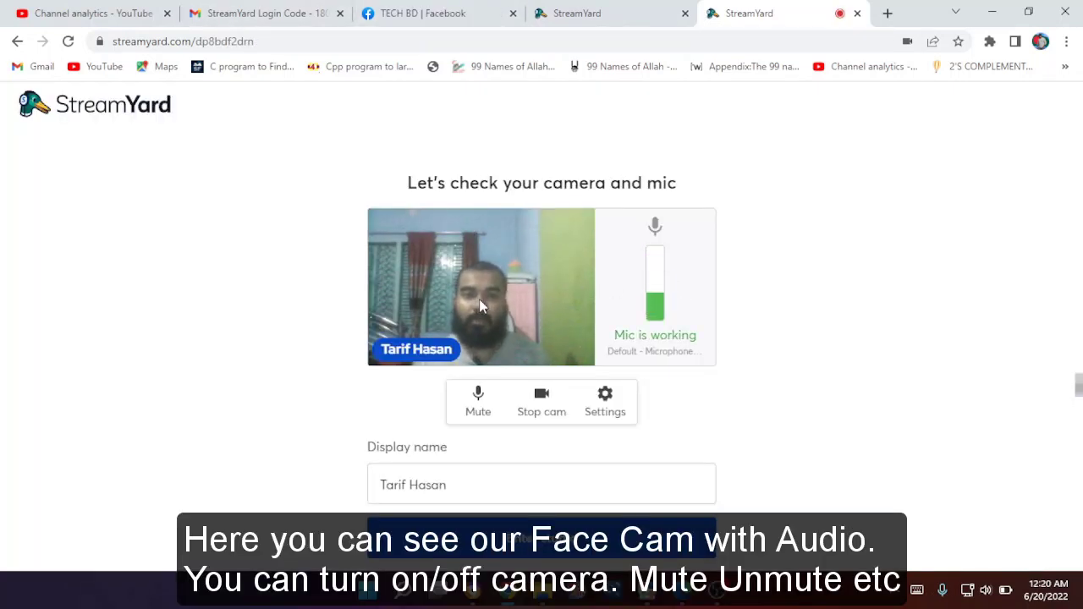
click(532, 410)
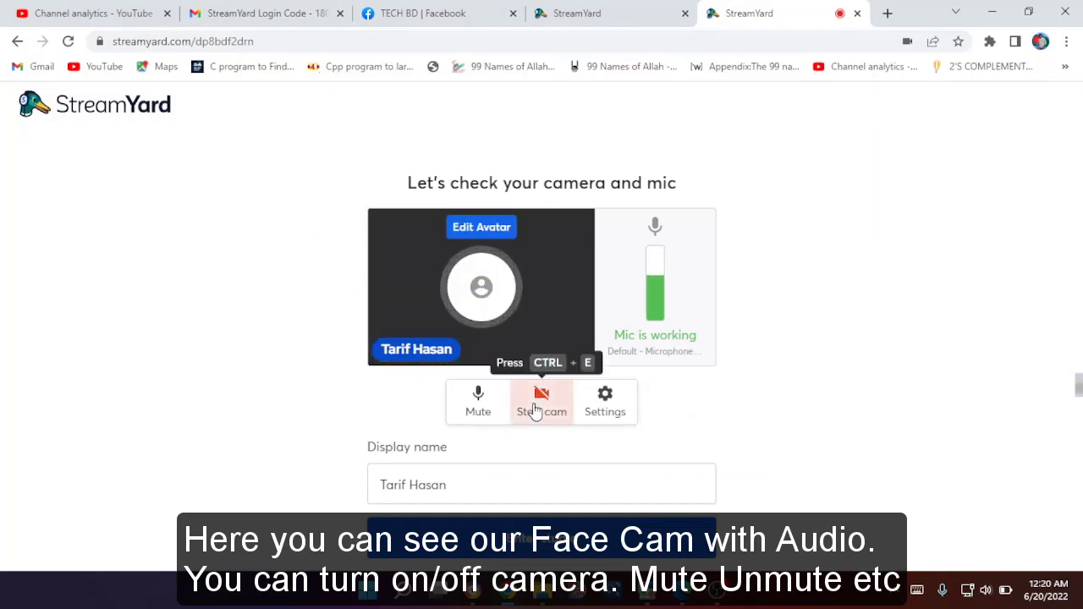
click(481, 415)
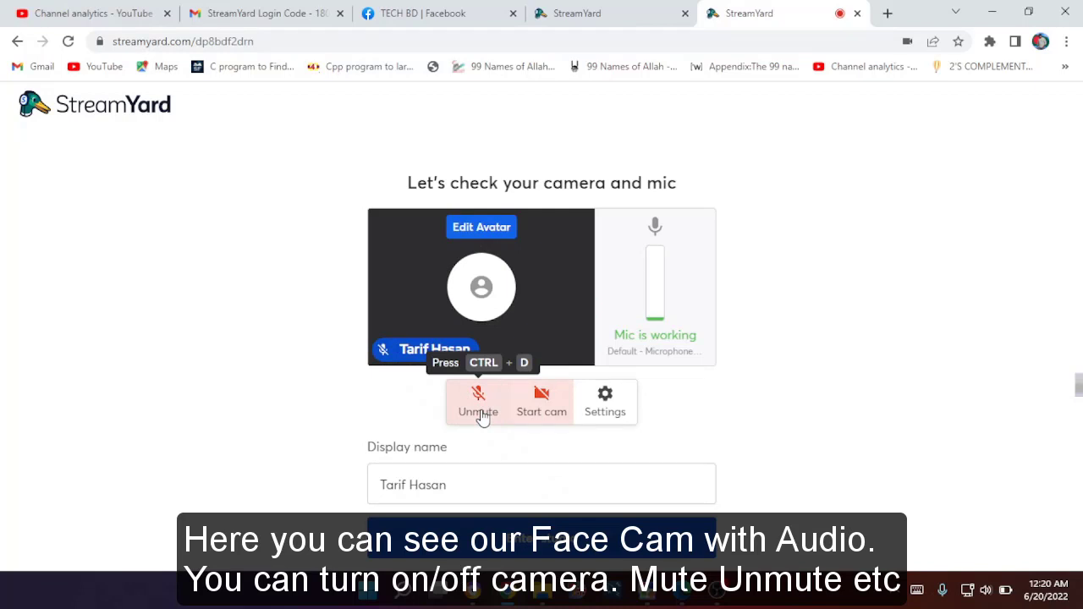
click(480, 414)
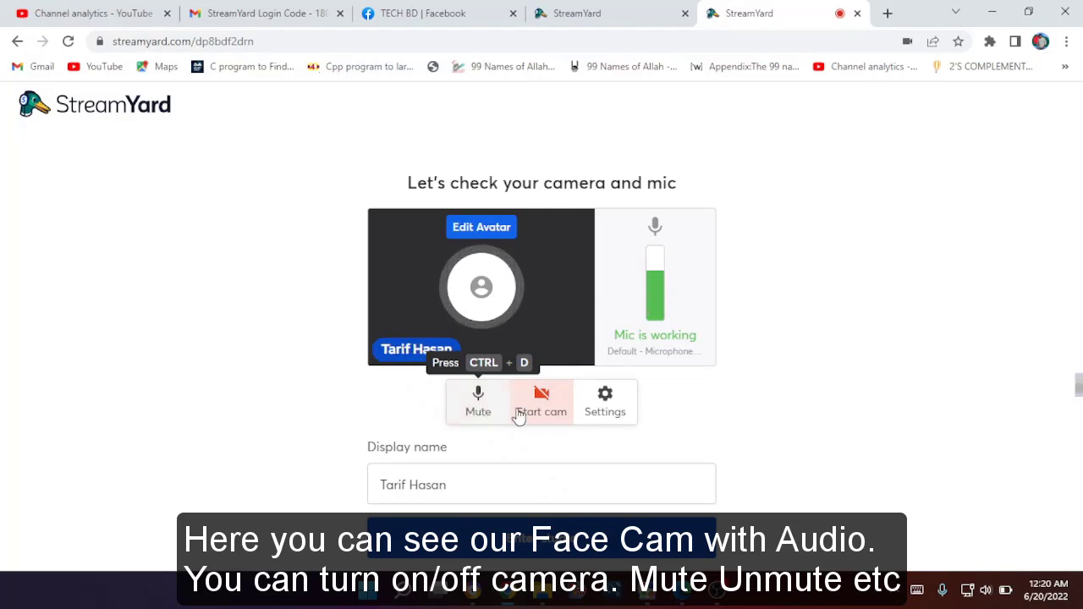
click(520, 415)
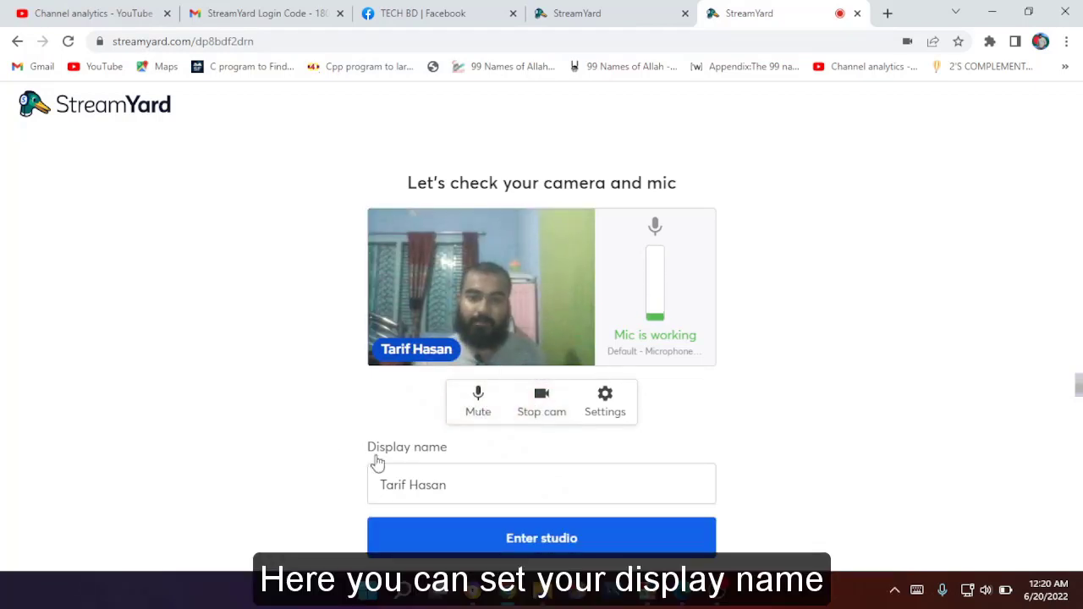
Add the host's name prefix in front of the display name and enter the studio
click(463, 483)
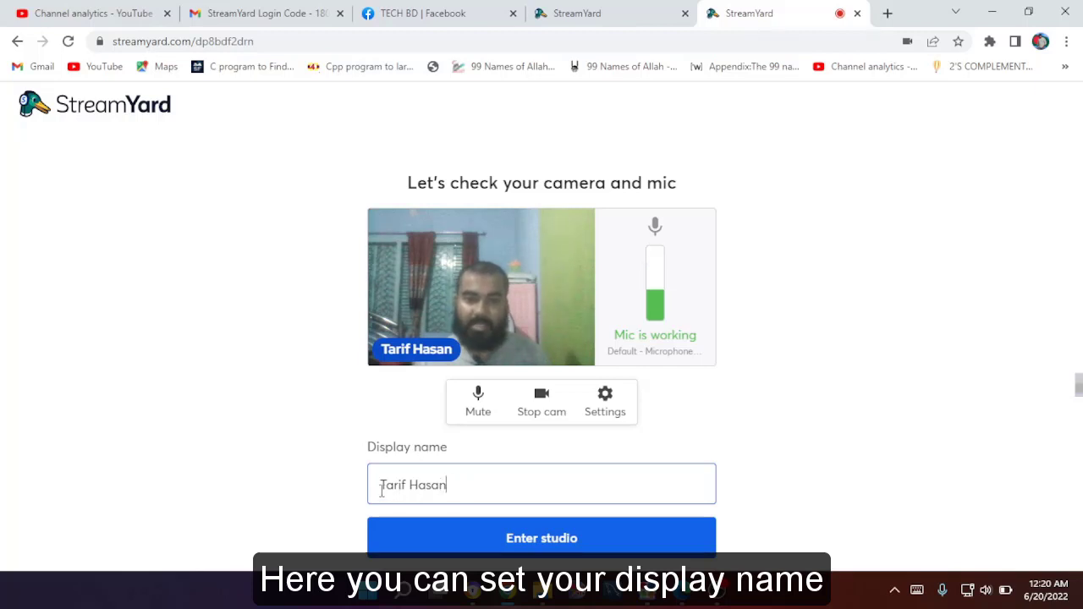
click(381, 485)
text(MD)
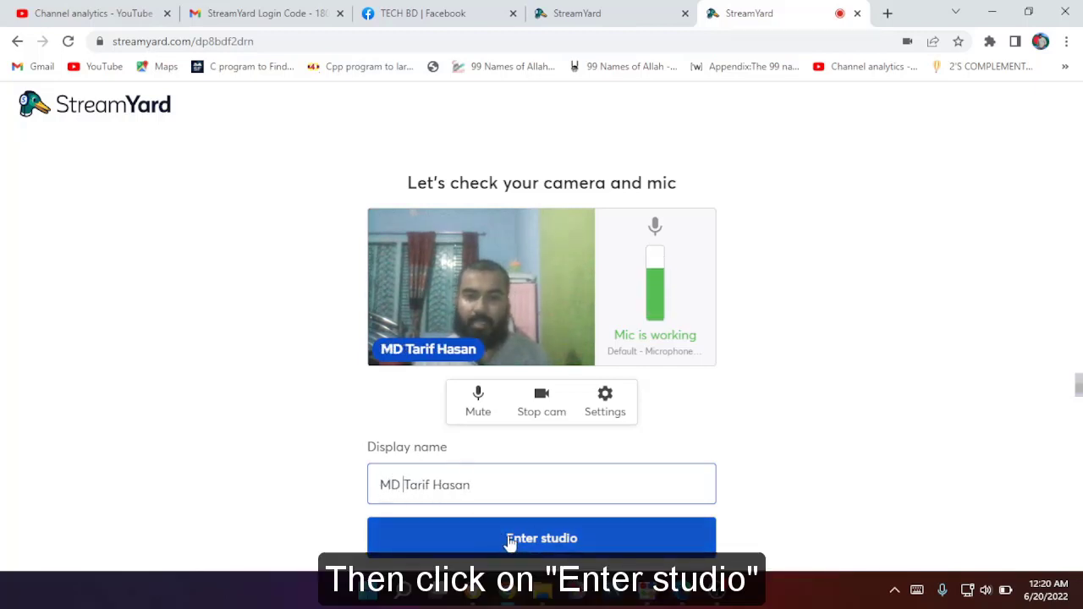
click(510, 542)
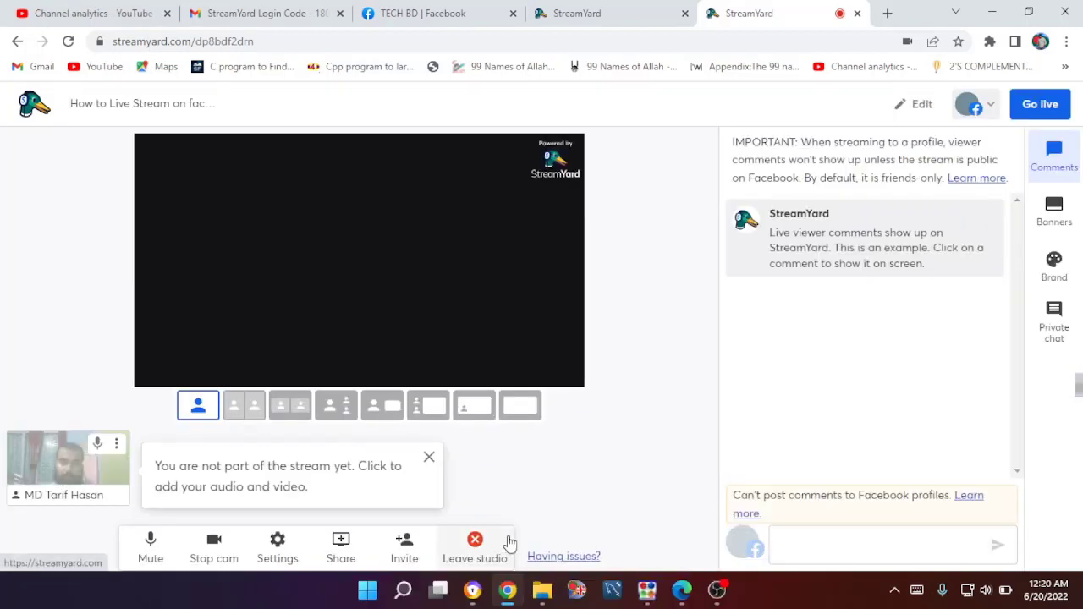
Dismiss the hint beside the host's camera and add that camera to the stream
click(429, 457)
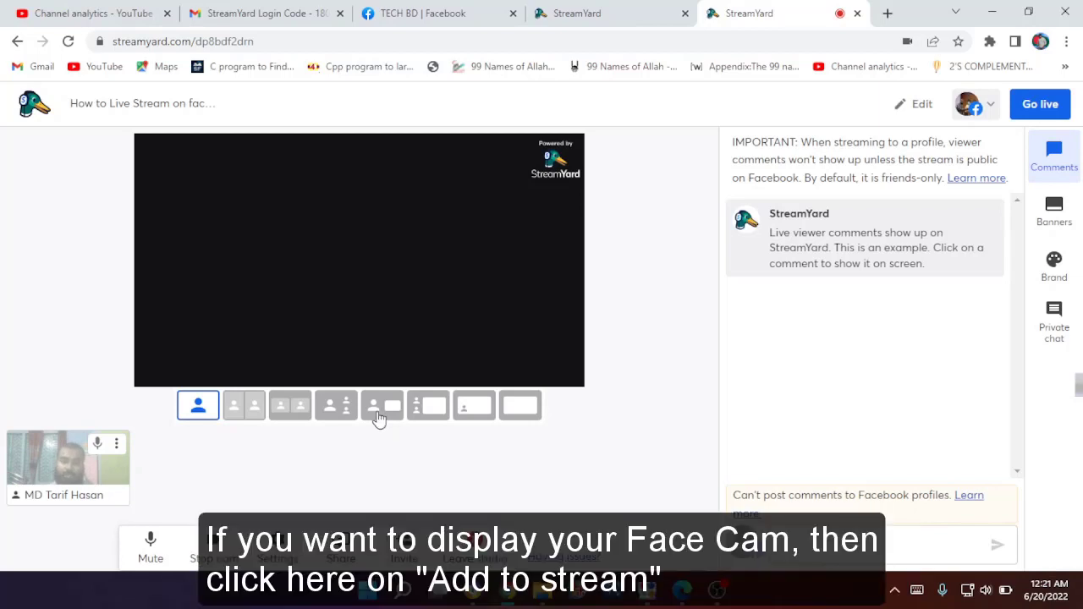
mouse_move(75, 483)
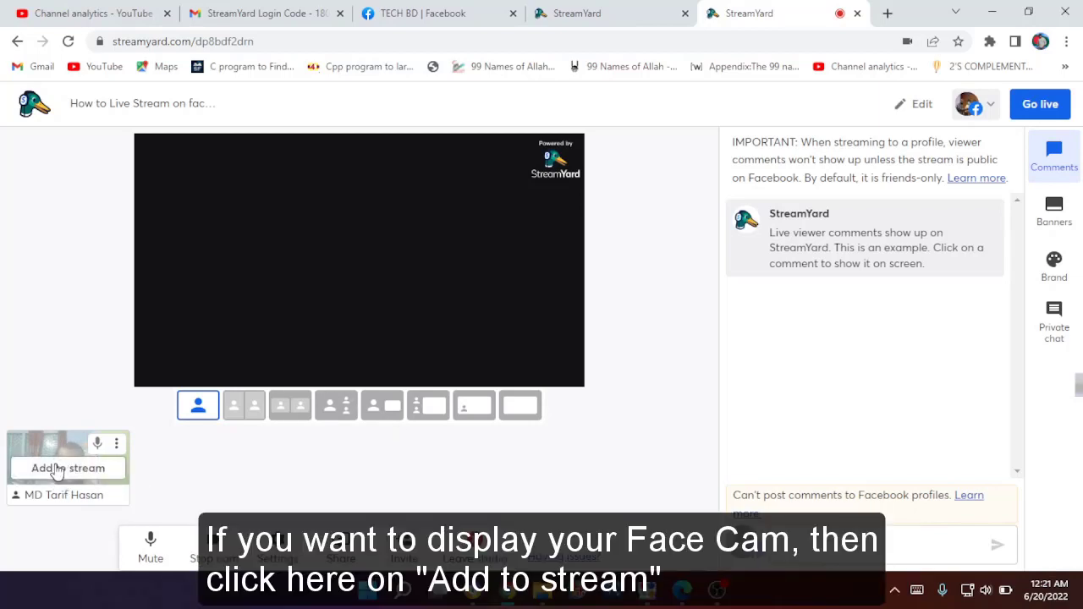
click(57, 468)
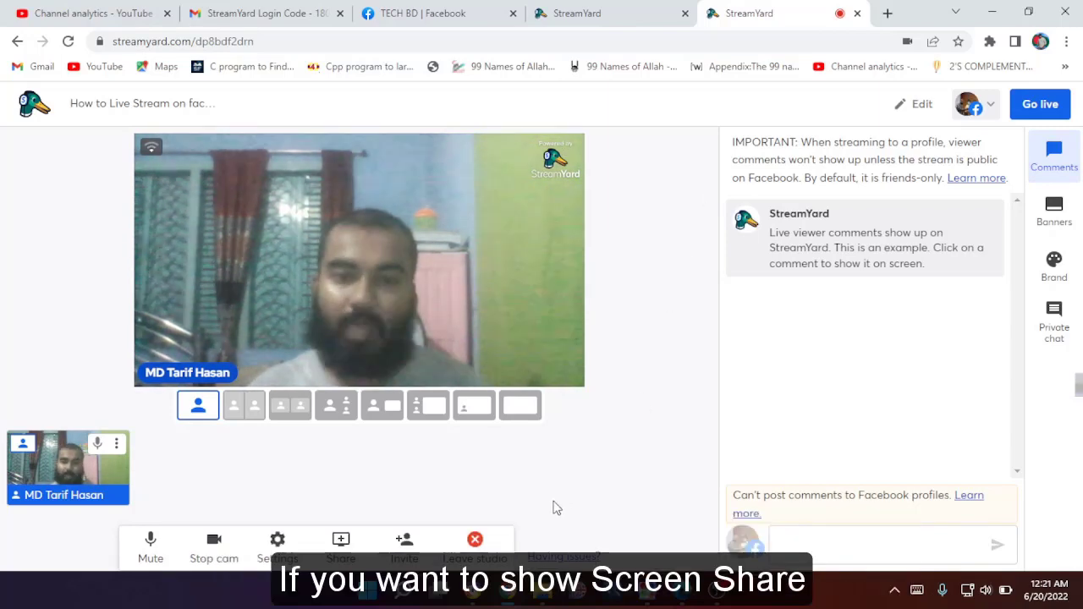
Share the entire screen in the studio, without system audio
click(341, 550)
click(331, 503)
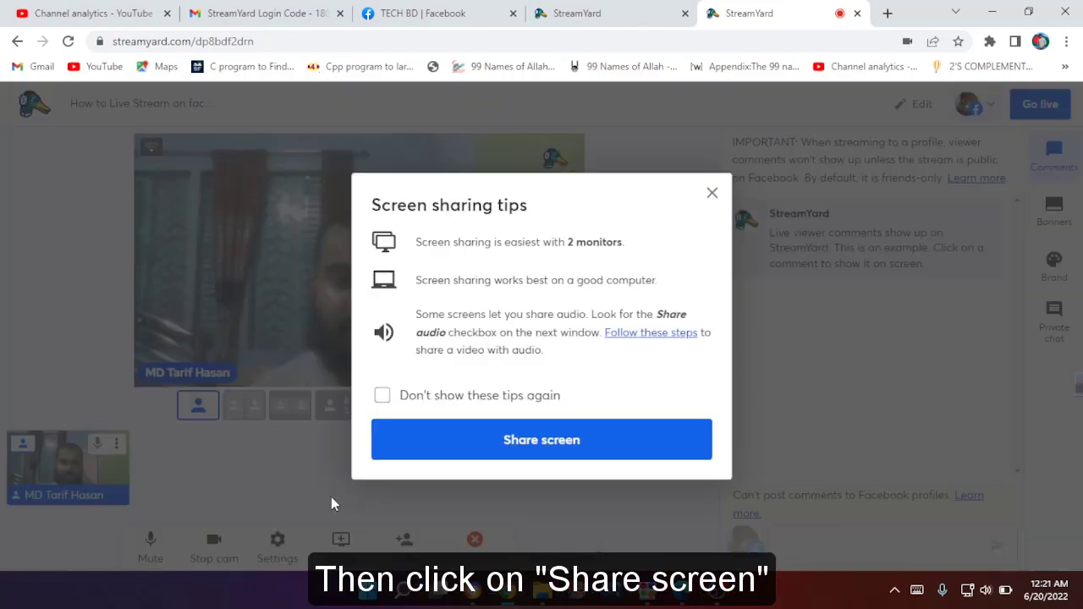
click(534, 447)
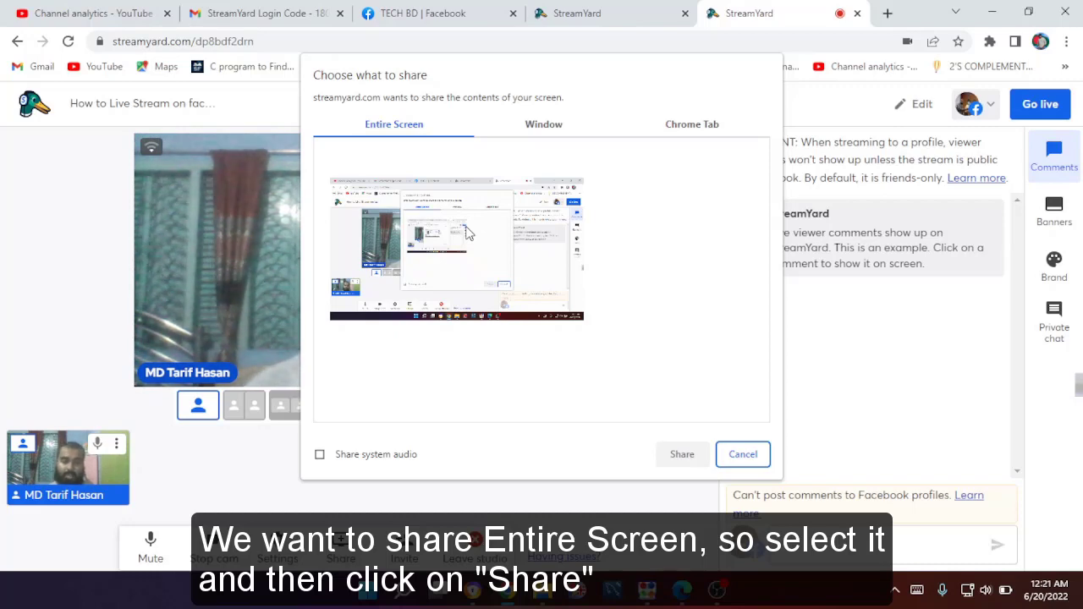
click(468, 234)
click(692, 456)
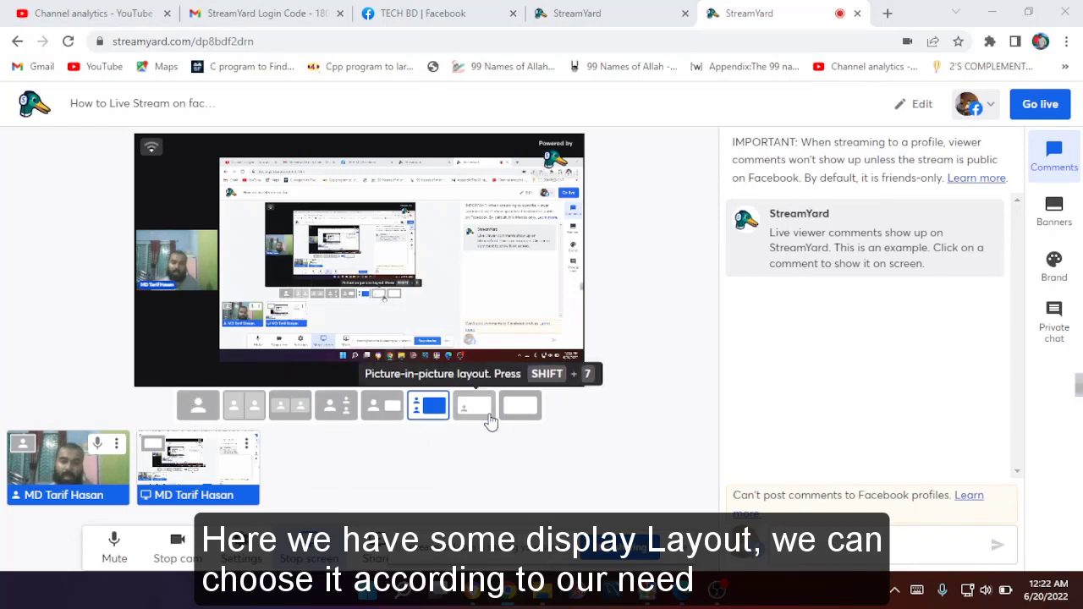
Try the solo, side-by-side, spotlight and camera-with-screen layouts, and settle on the picture-in-picture layout
click(199, 409)
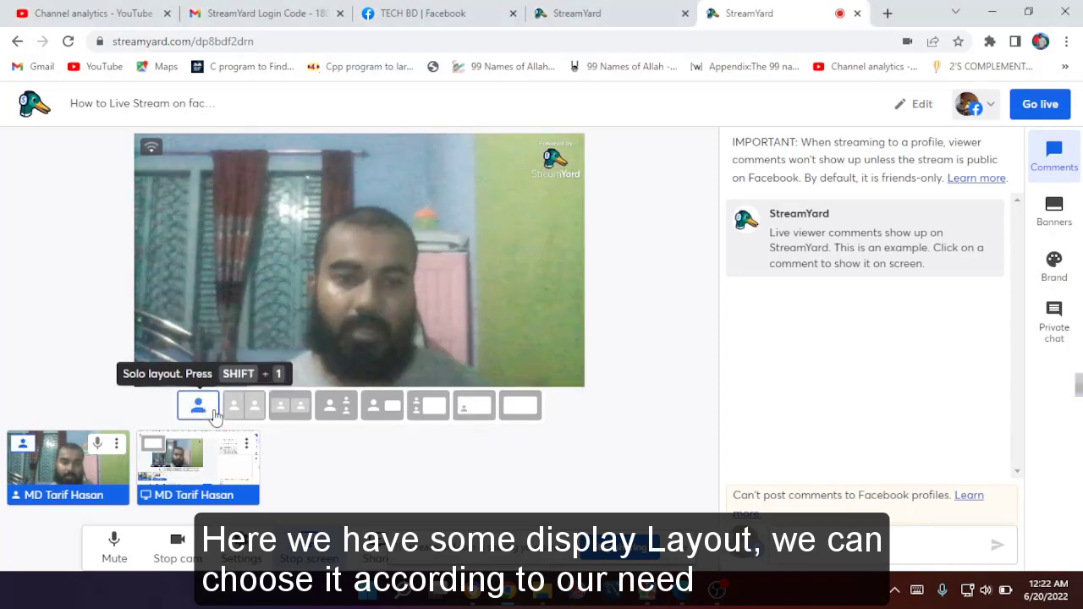
click(240, 407)
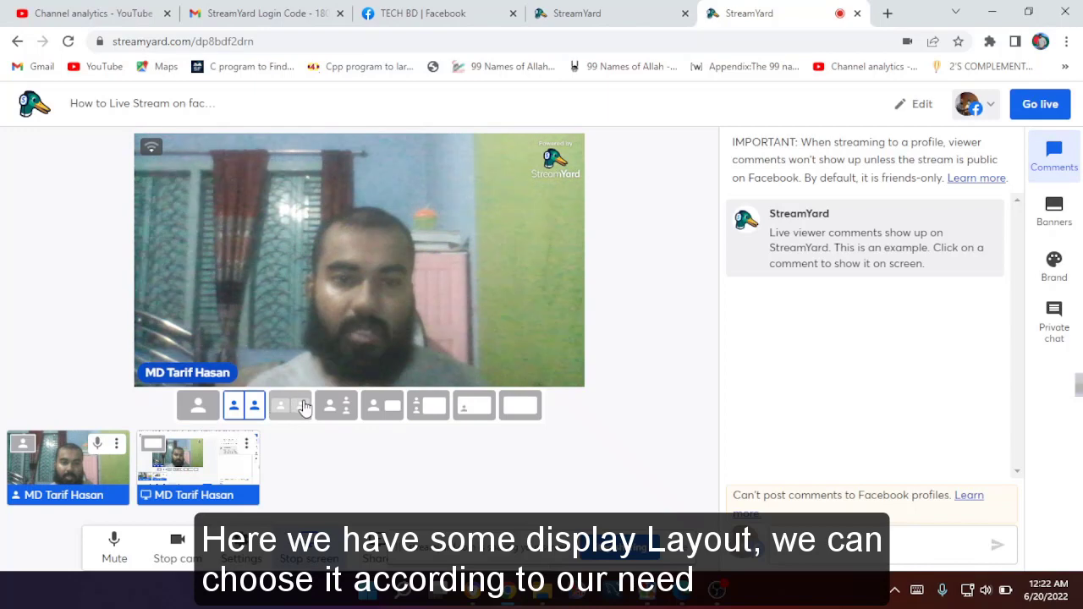
click(303, 407)
click(336, 407)
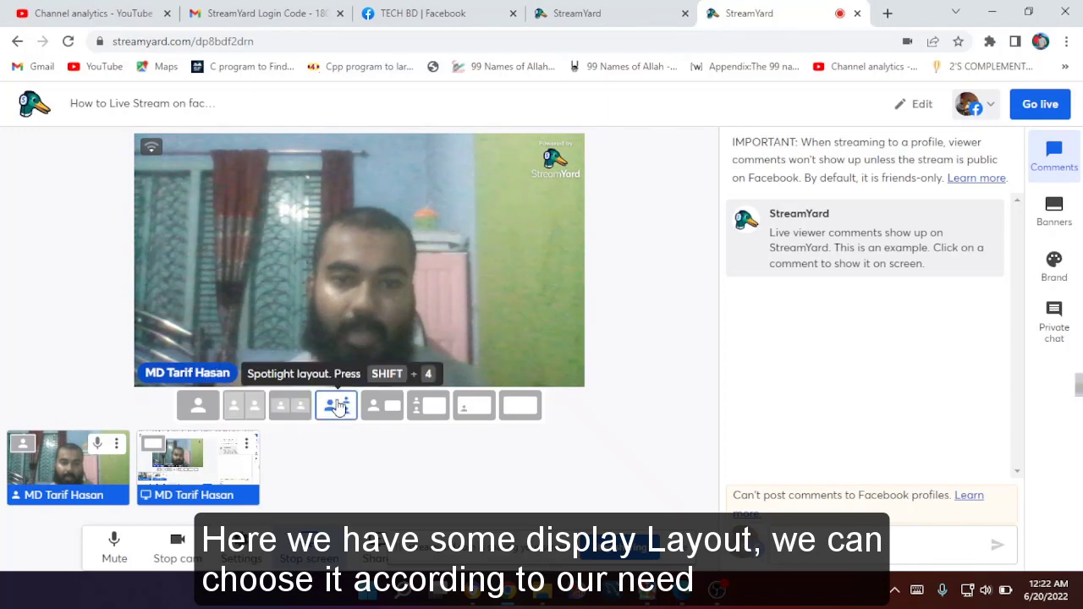
click(402, 410)
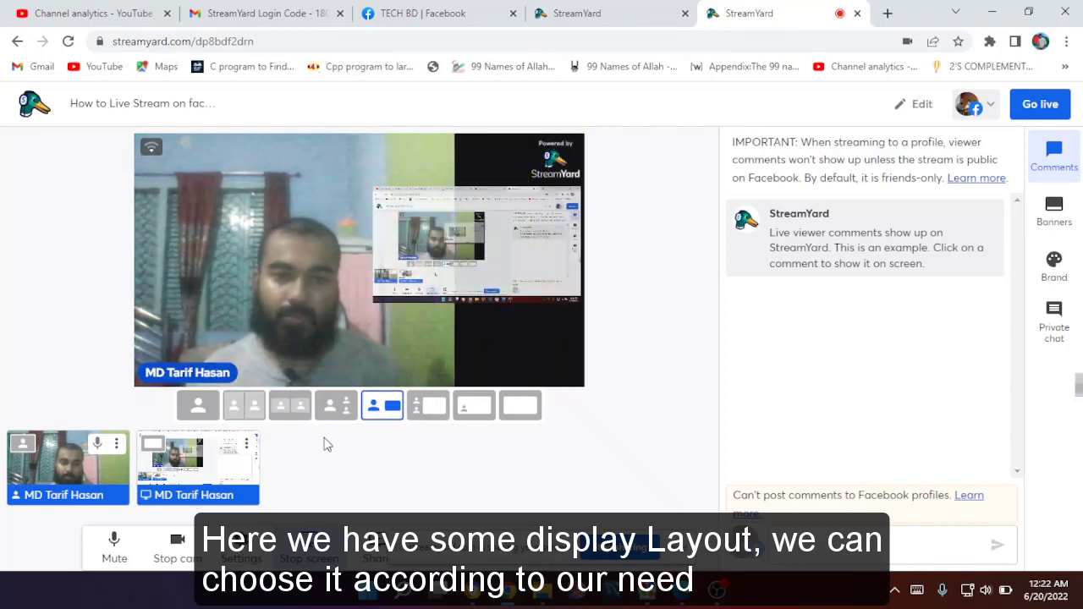
click(474, 407)
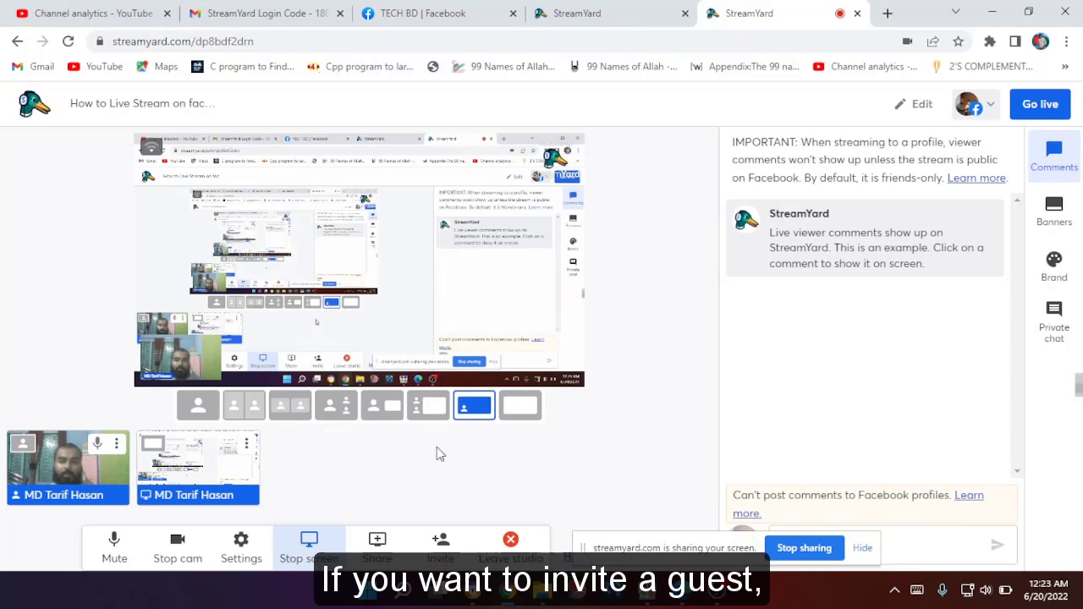
Copy the guest invitation link for the broadcast studio and close the invitation dialog
click(438, 552)
click(518, 406)
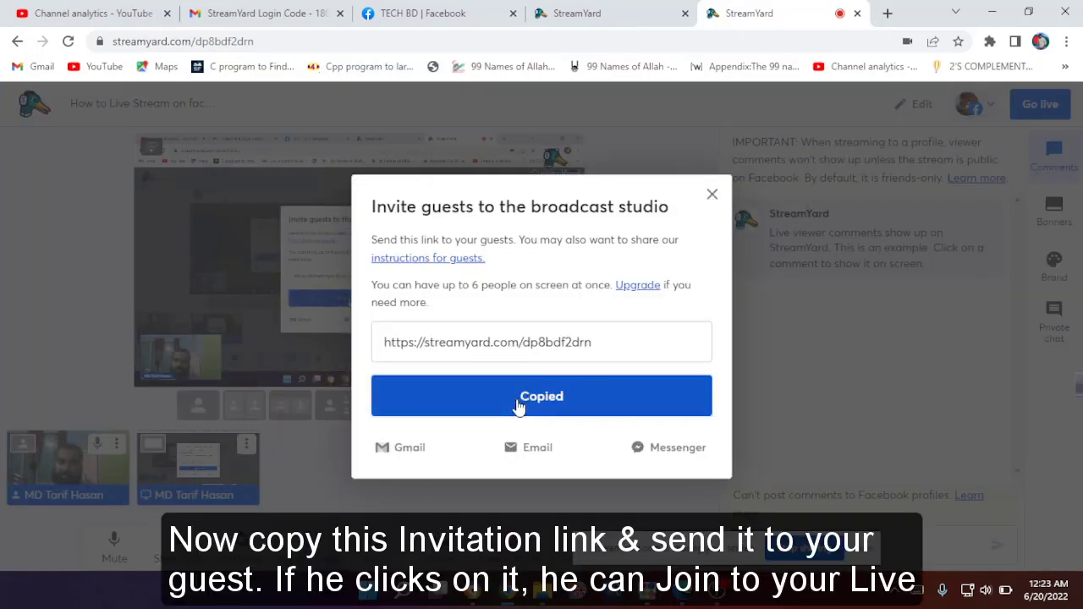
click(711, 196)
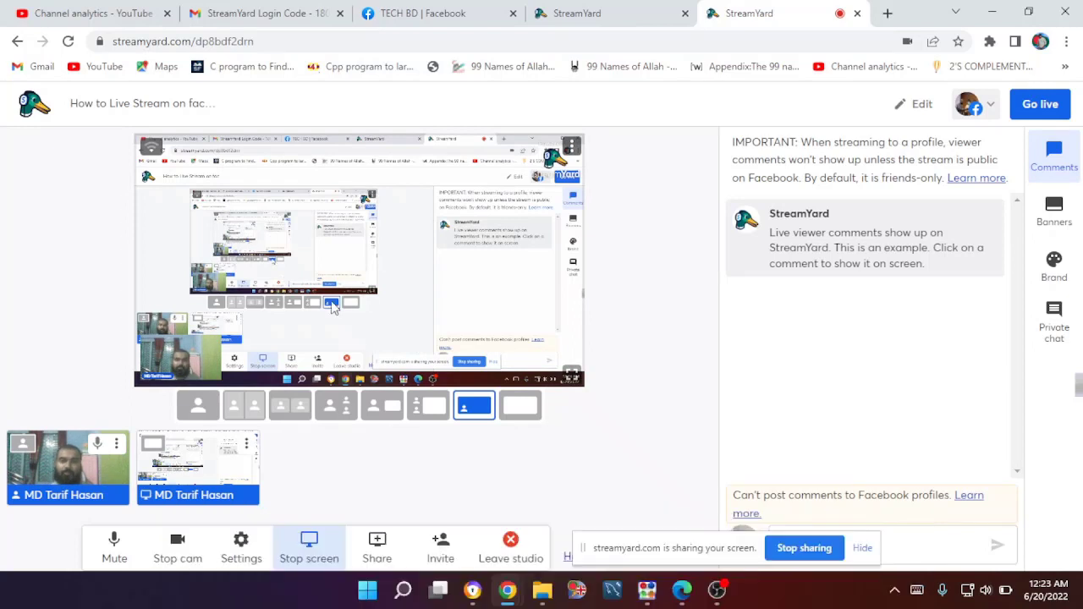
Start the live broadcast to the Facebook profile
click(1049, 115)
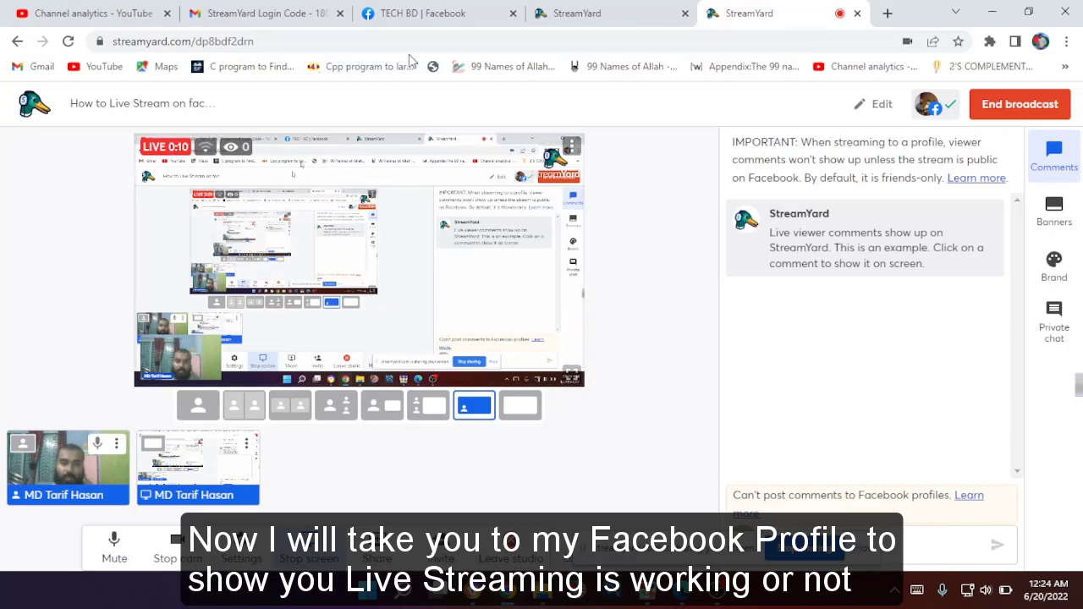
Find the live video post on the Facebook profile and view its audience options
click(440, 12)
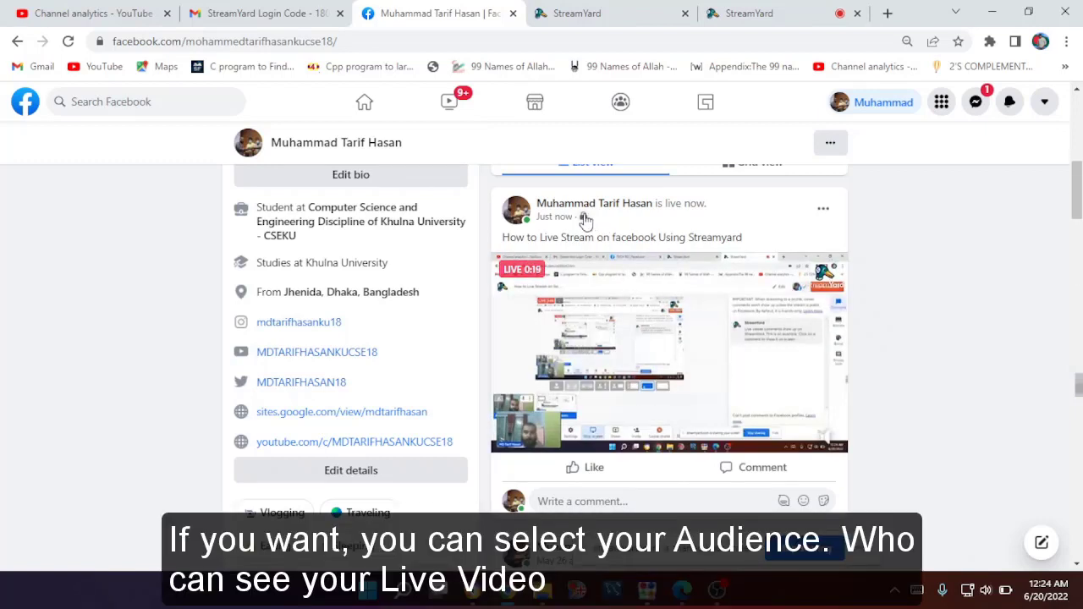
click(585, 218)
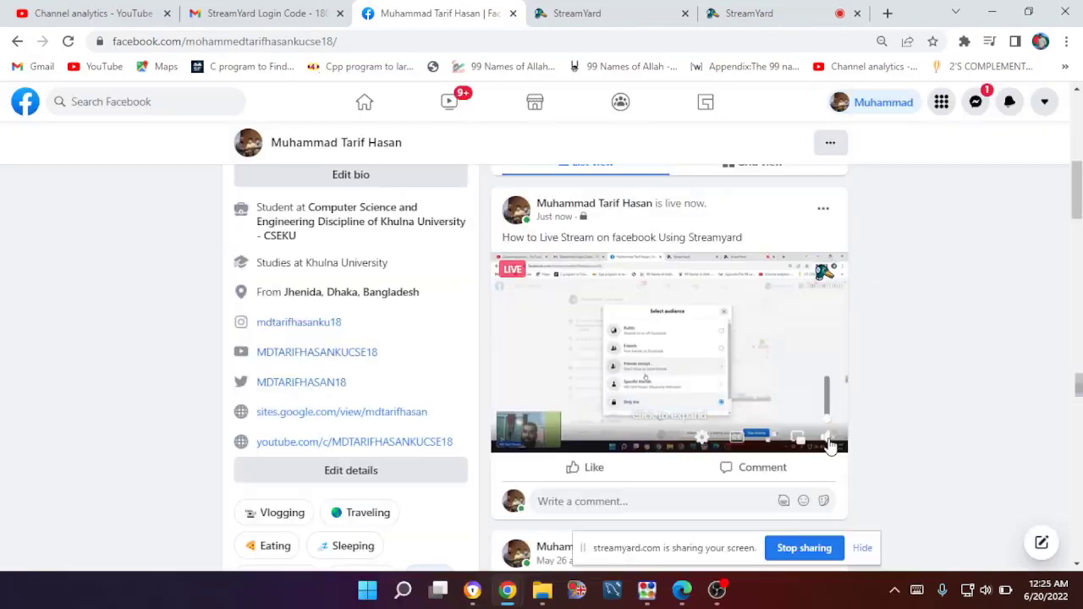
Return to the StreamYard studio, end the profile broadcast and dismiss the feedback dialog
click(817, 8)
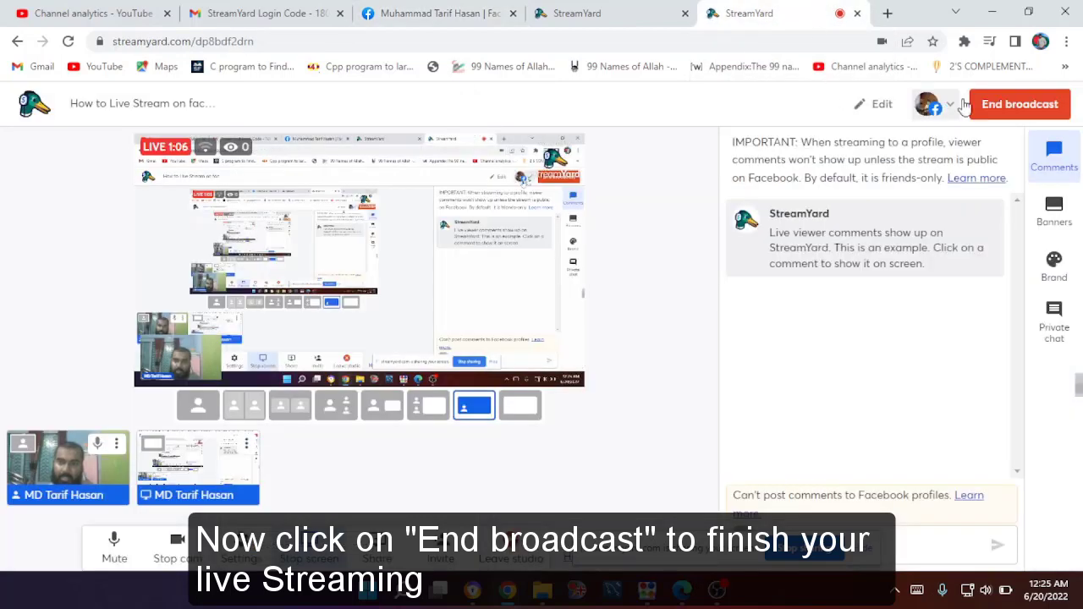
click(996, 106)
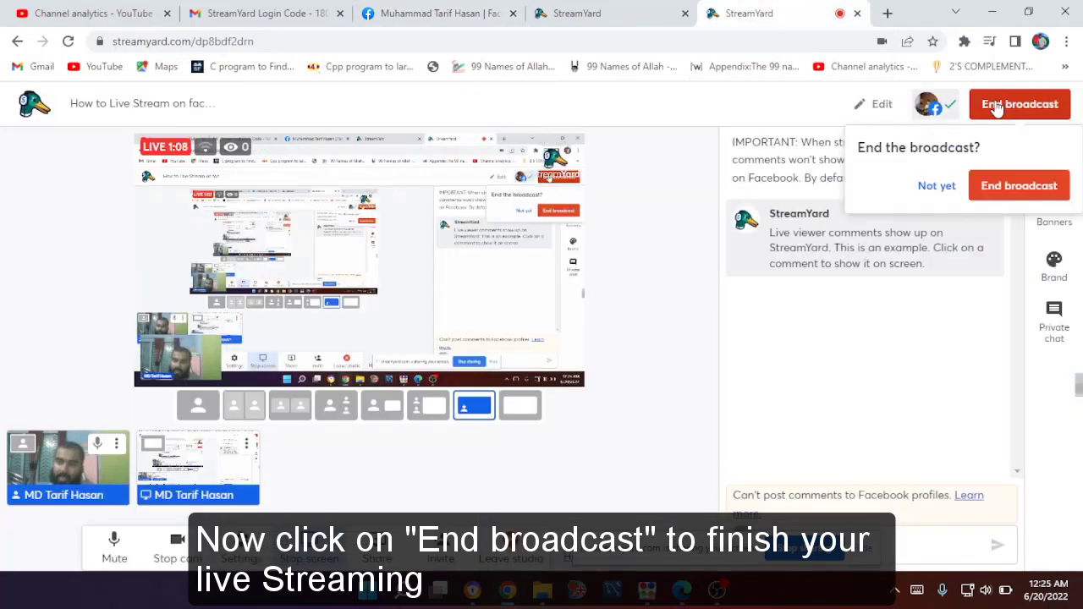
click(991, 187)
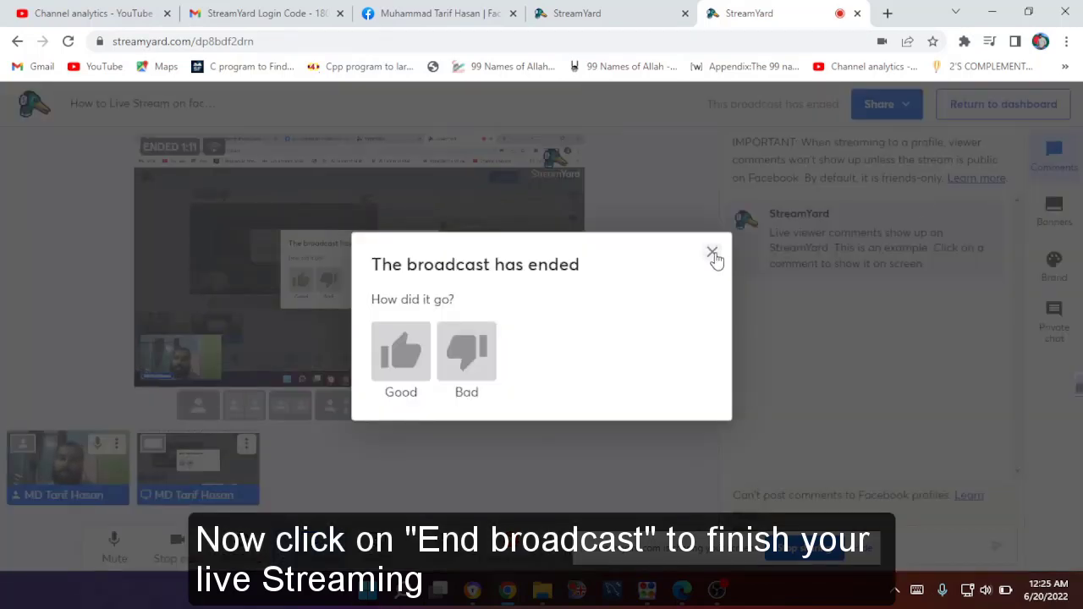
click(713, 254)
Reload the Facebook profile and check its timeline for the finished live video
click(436, 12)
click(68, 41)
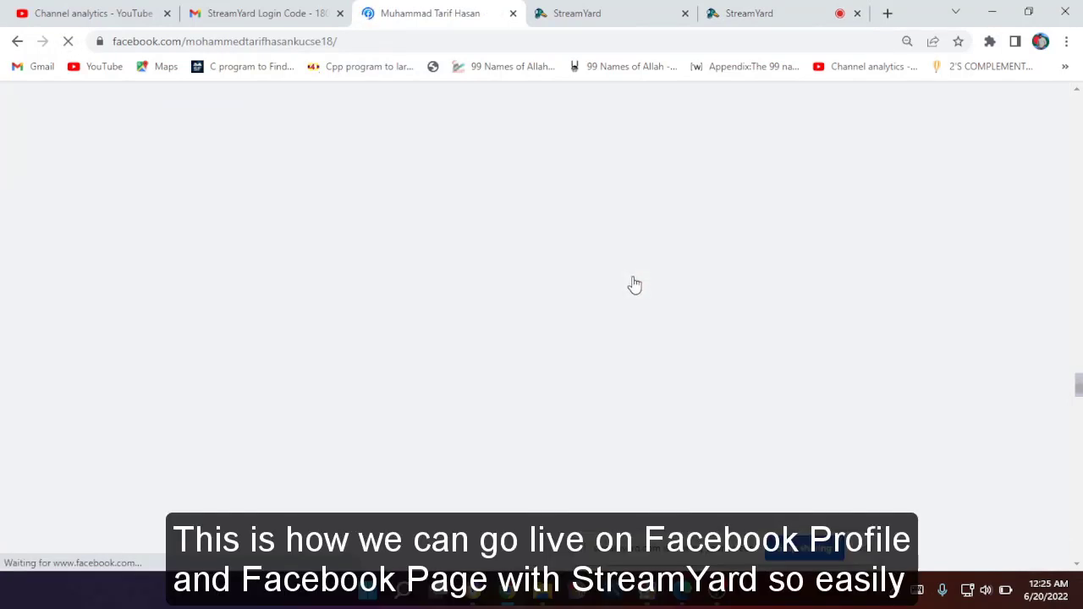
scroll(634, 285, down, 2)
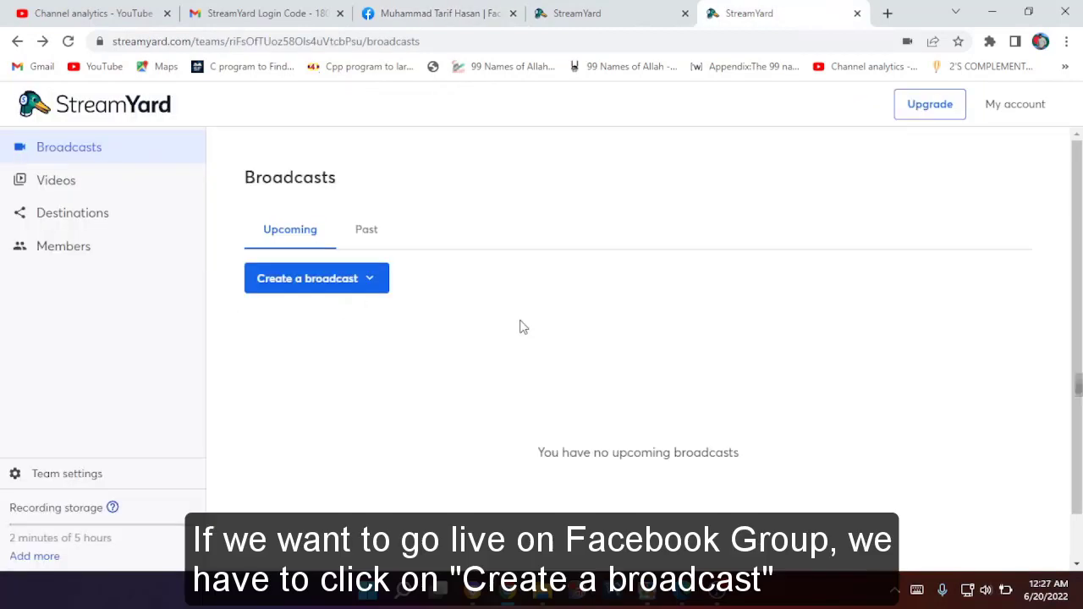
Start a new StreamYard broadcast, add a Facebook Group destination, connect Facebook and choose the TECH BD group
click(315, 290)
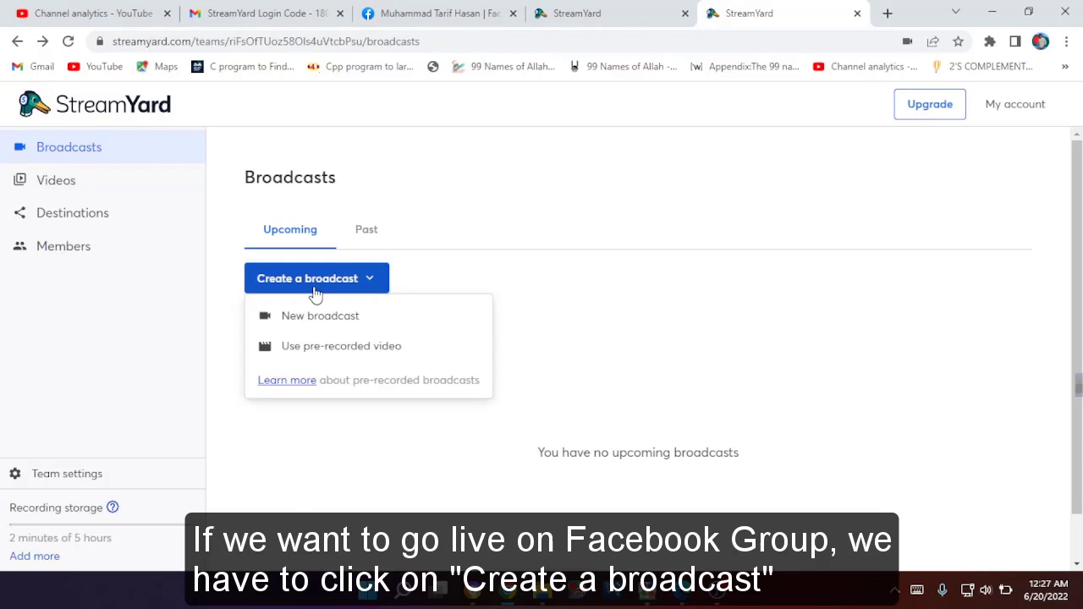
click(307, 316)
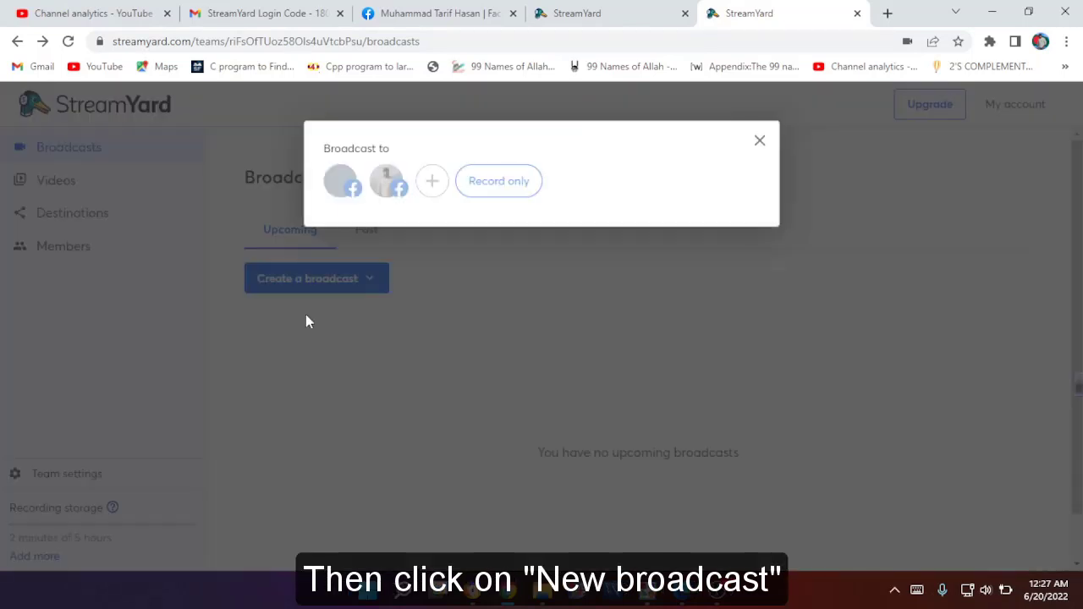
click(430, 181)
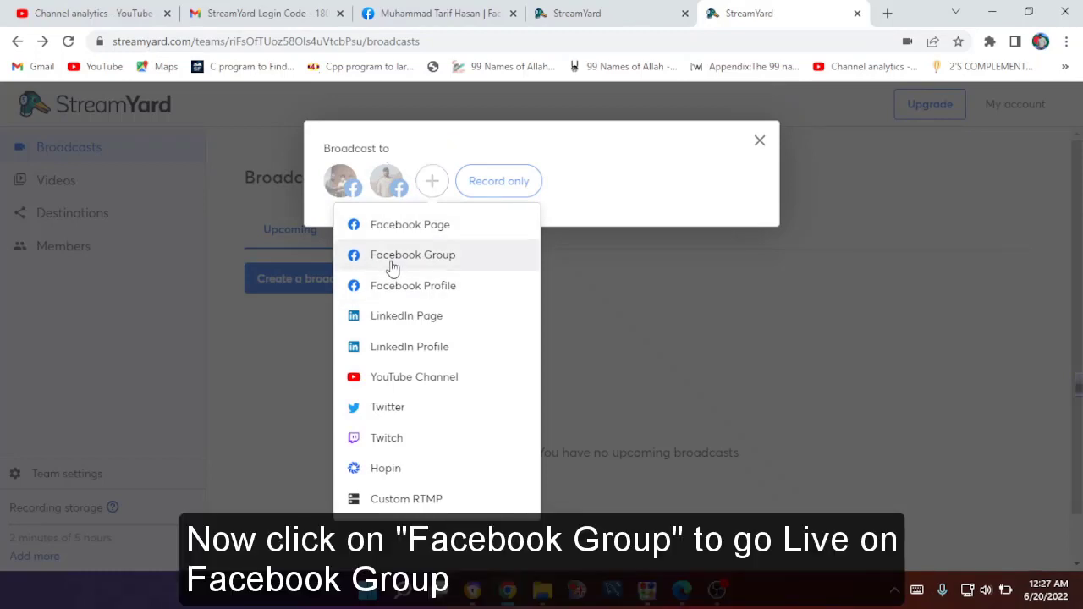
click(392, 256)
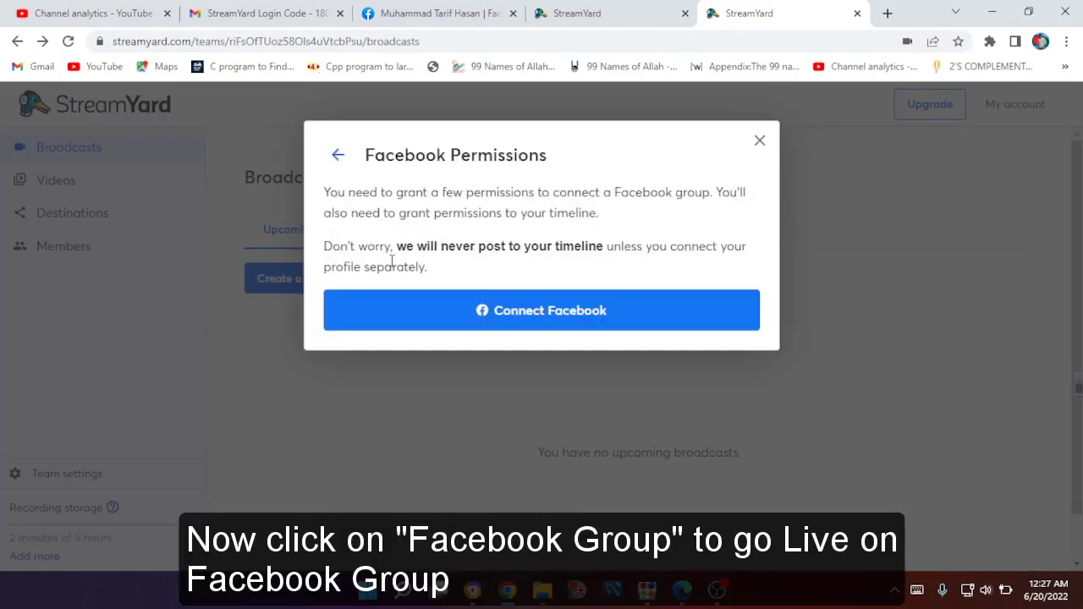
click(536, 311)
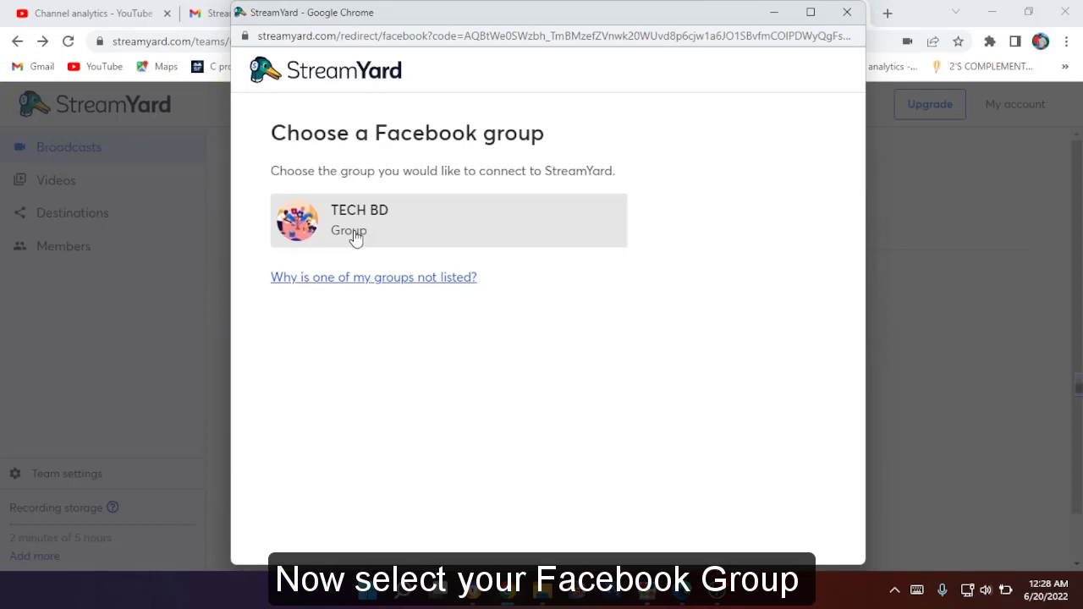
click(354, 238)
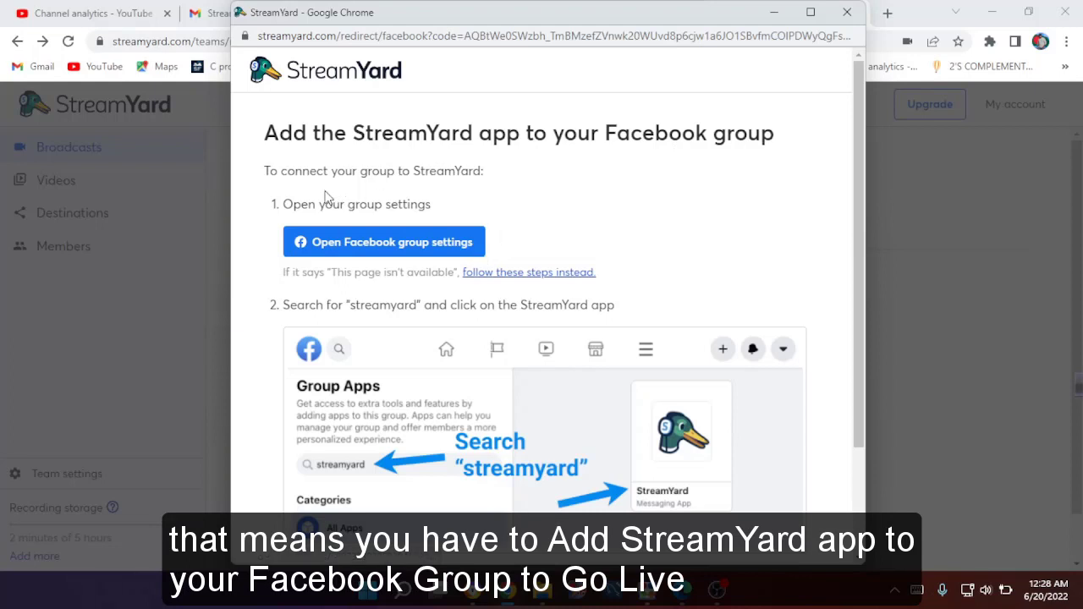
Open the Facebook group's app settings, search for "streamyard" and add the StreamYard app to the group
scroll(330, 198, down, 1)
scroll(377, 254, up, 1)
click(383, 244)
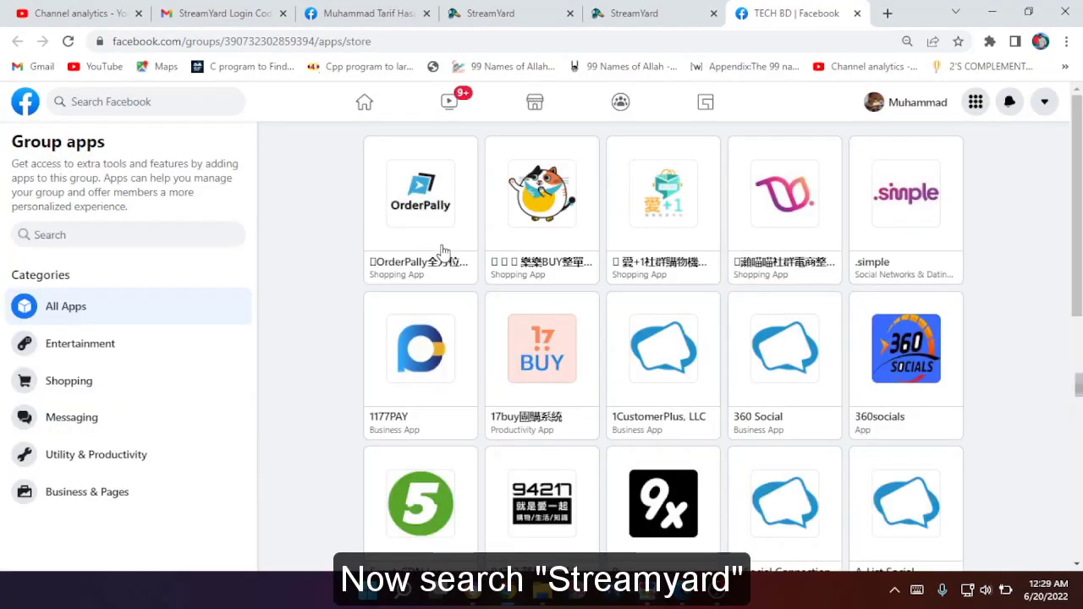
click(99, 234)
text(streamyard)
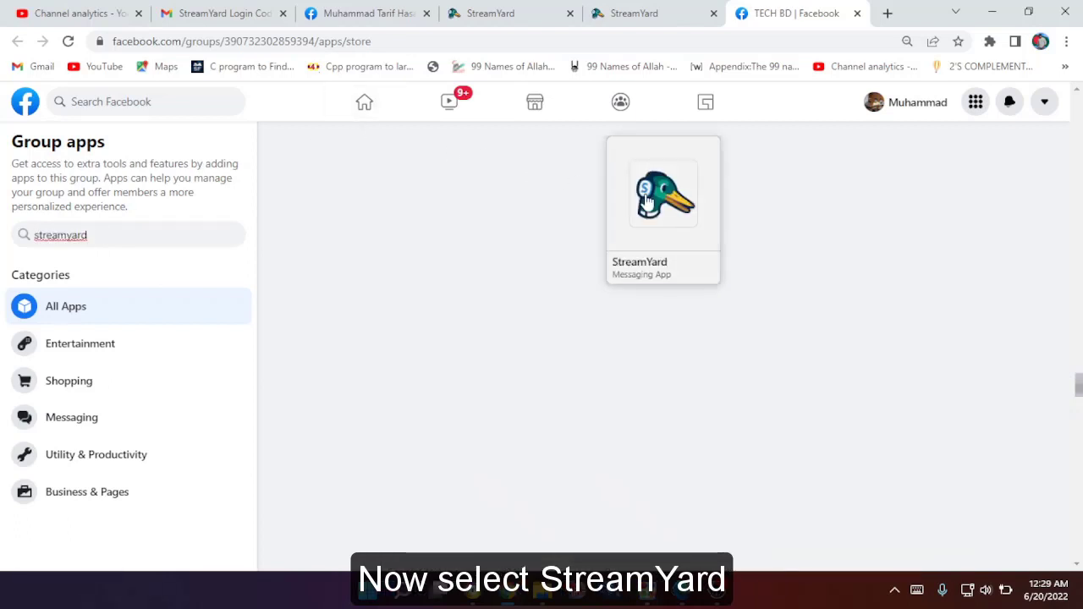
click(646, 201)
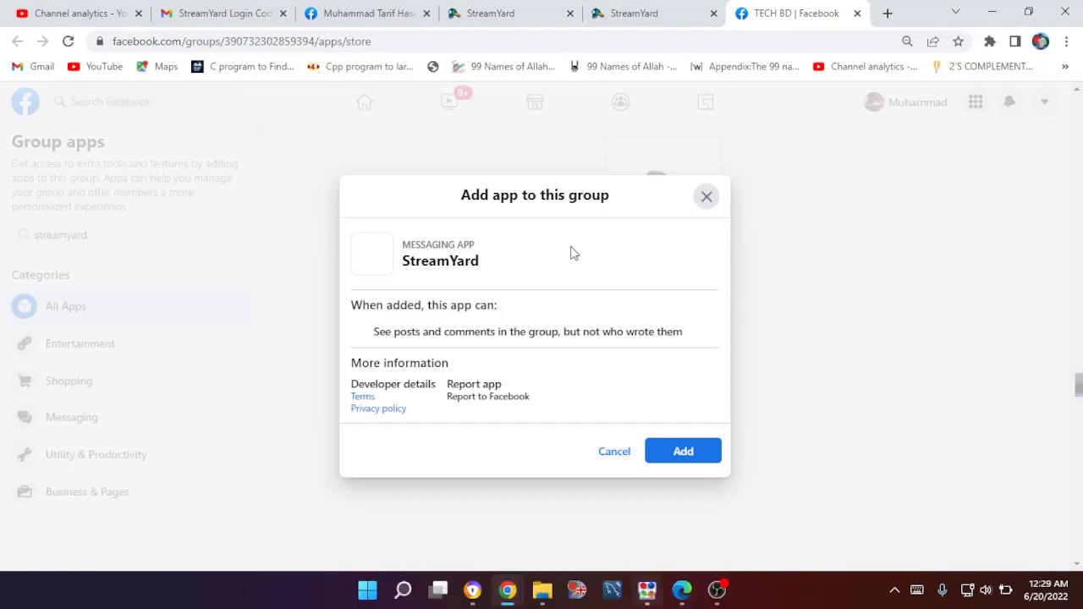
click(671, 444)
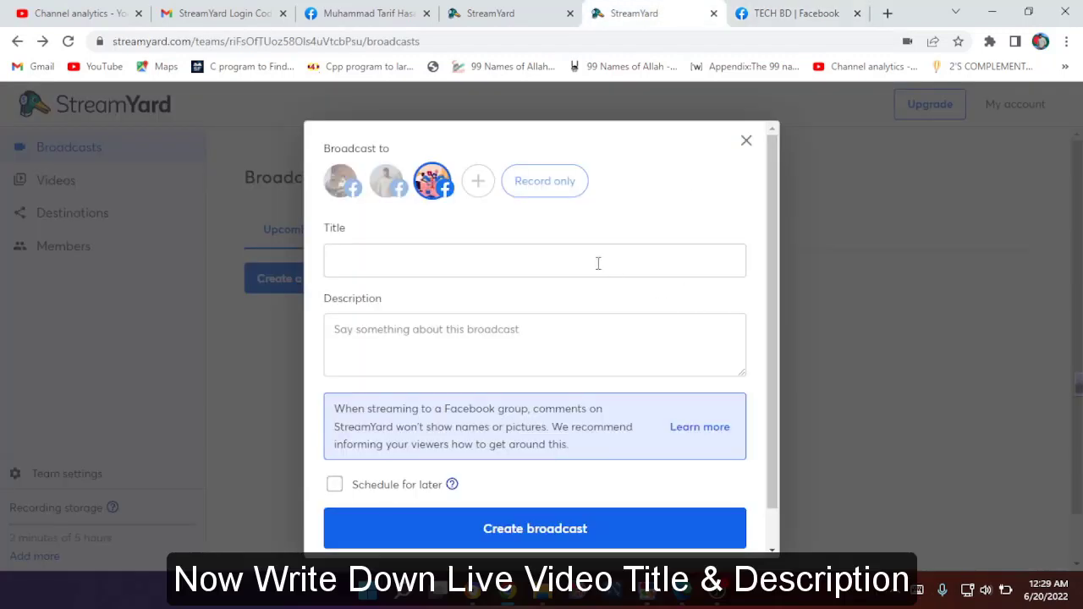
Title the group broadcast "How to Go Live on Facebook Using StreamYard" and copy the same text into the description
scroll(598, 263, down, 1)
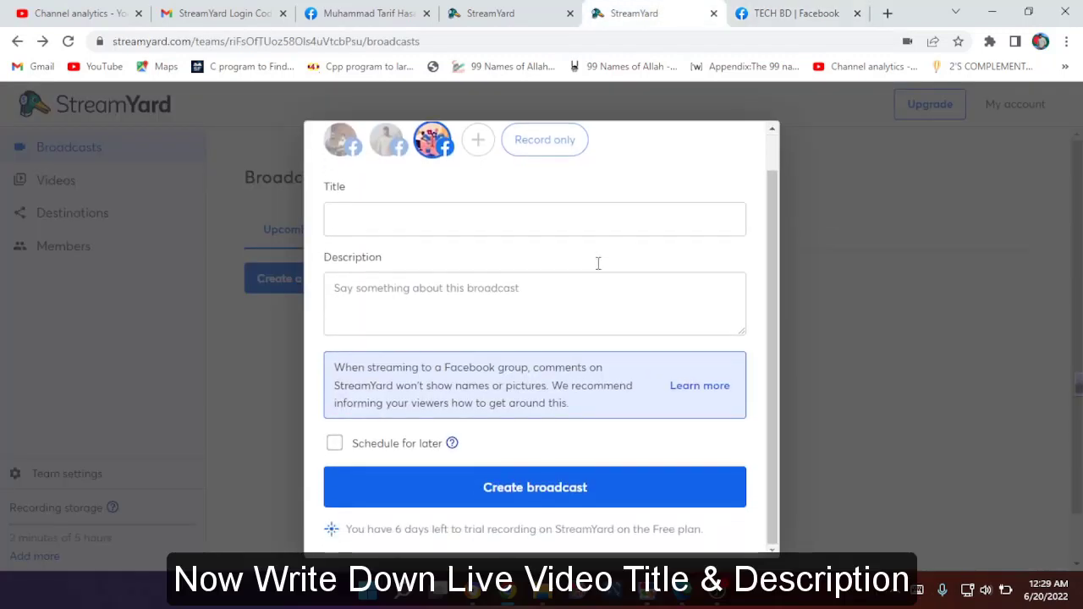
scroll(598, 263, up, 1)
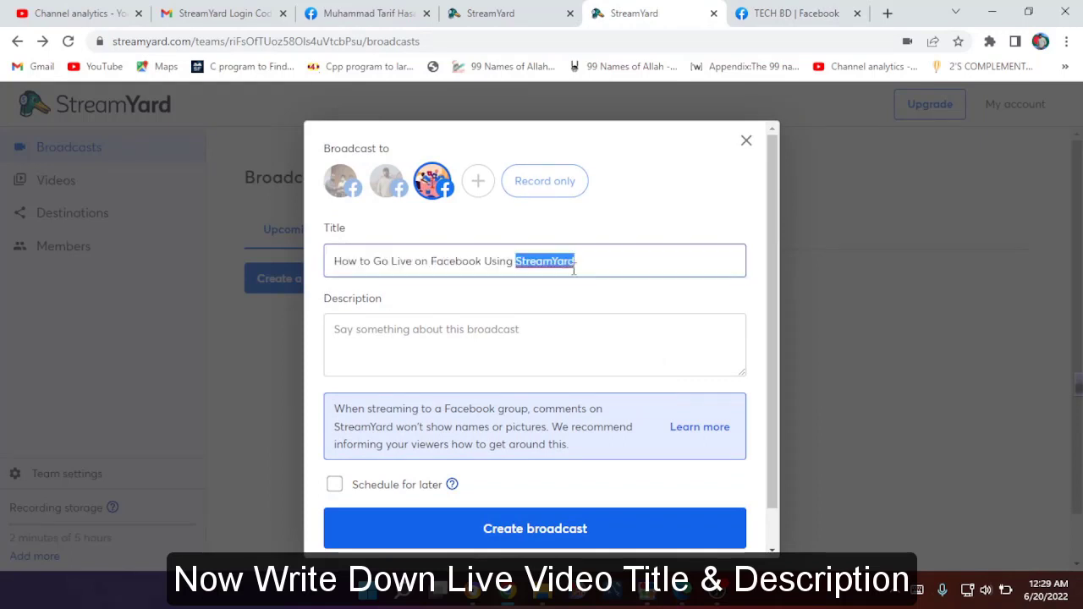
key(ctrl+a)
key(ctrl+c)
click(528, 329)
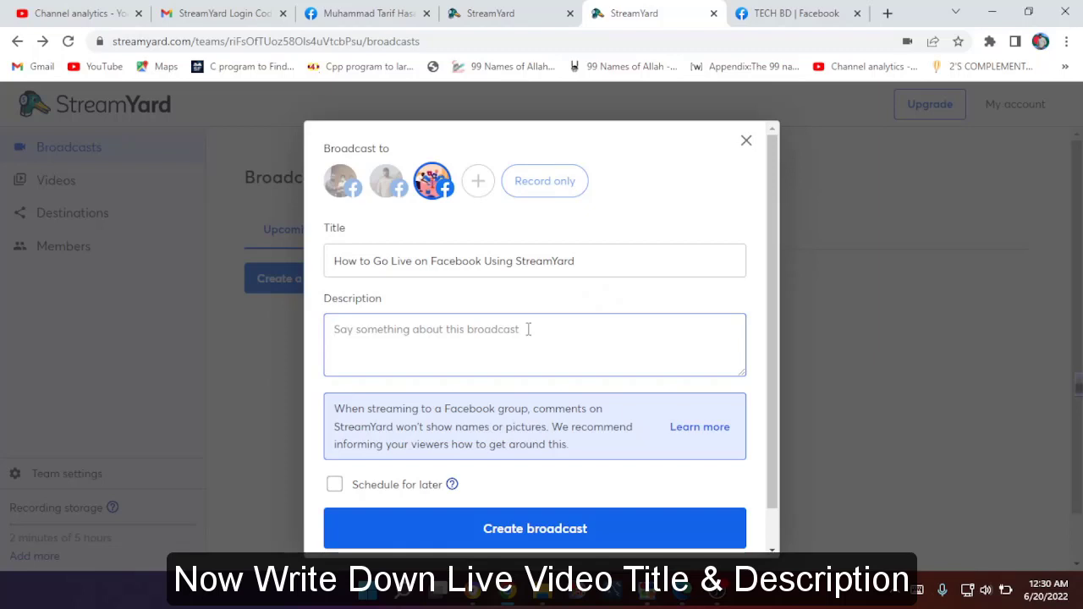
key(ctrl+v)
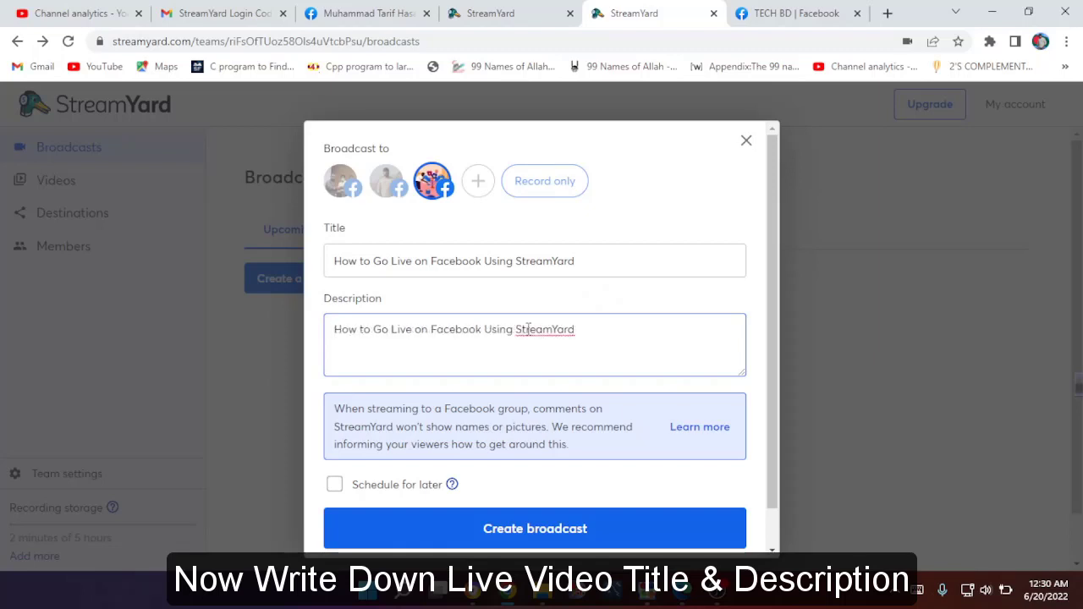
Turn on scheduling for the broadcast, look through the thumbnail and start time options, and turn scheduling off again
scroll(526, 383, down, 1)
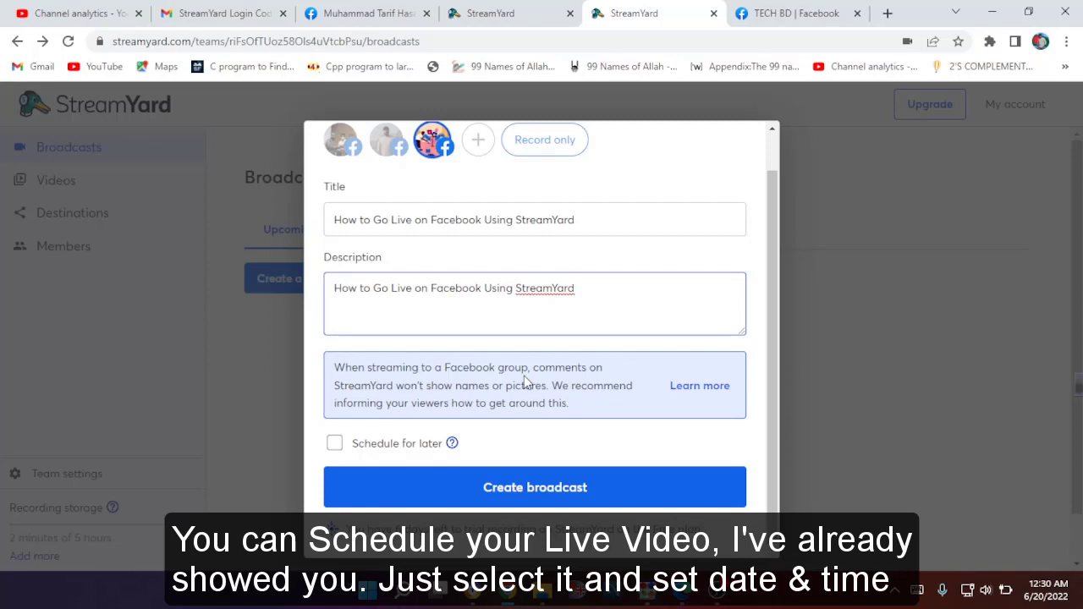
click(334, 443)
scroll(398, 431, down, 2)
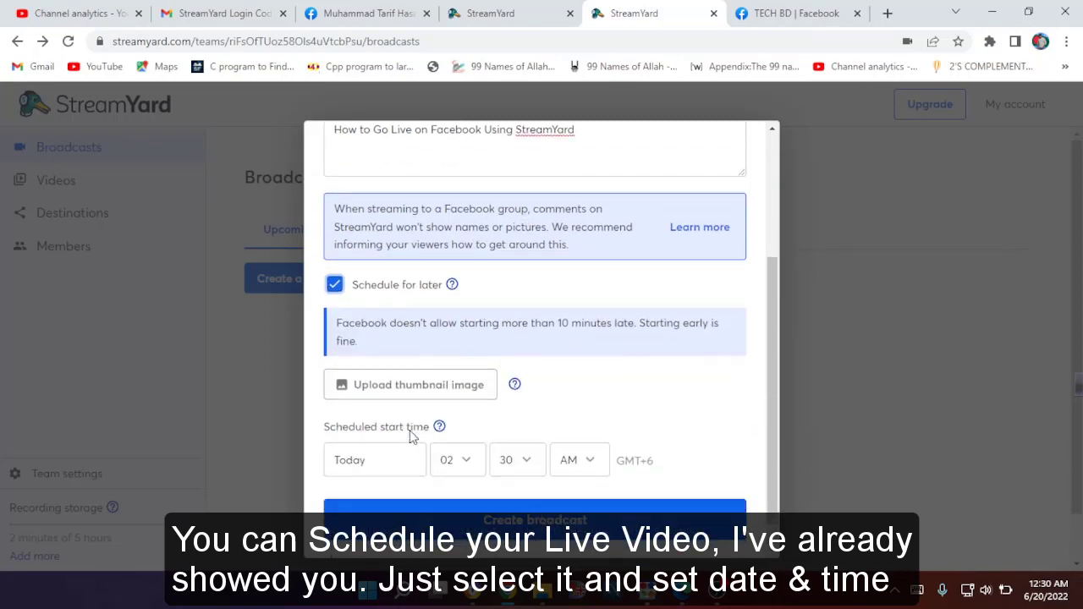
click(411, 387)
click(522, 12)
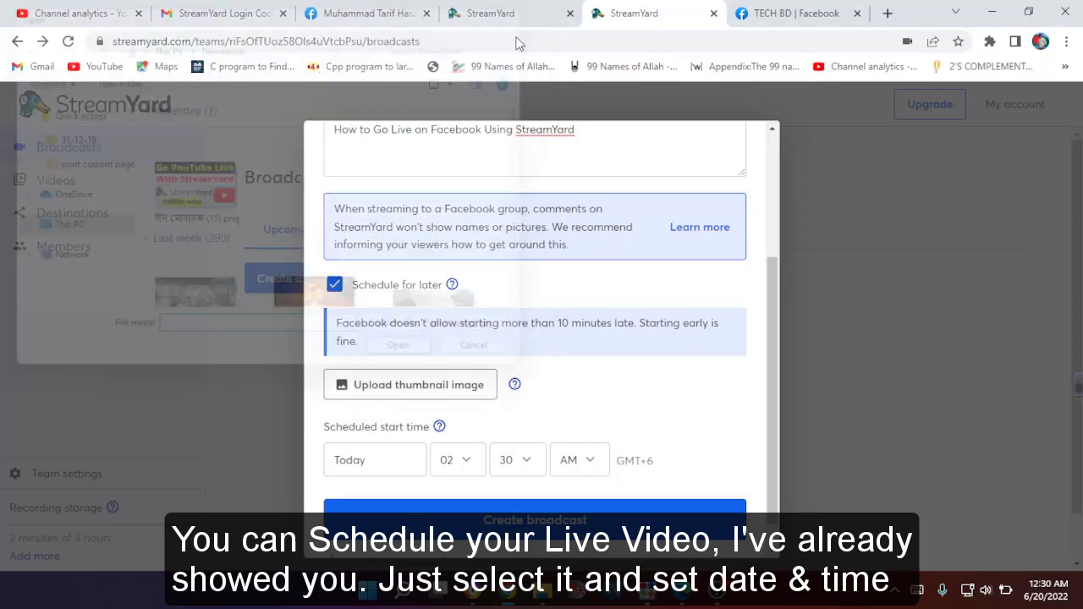
click(372, 461)
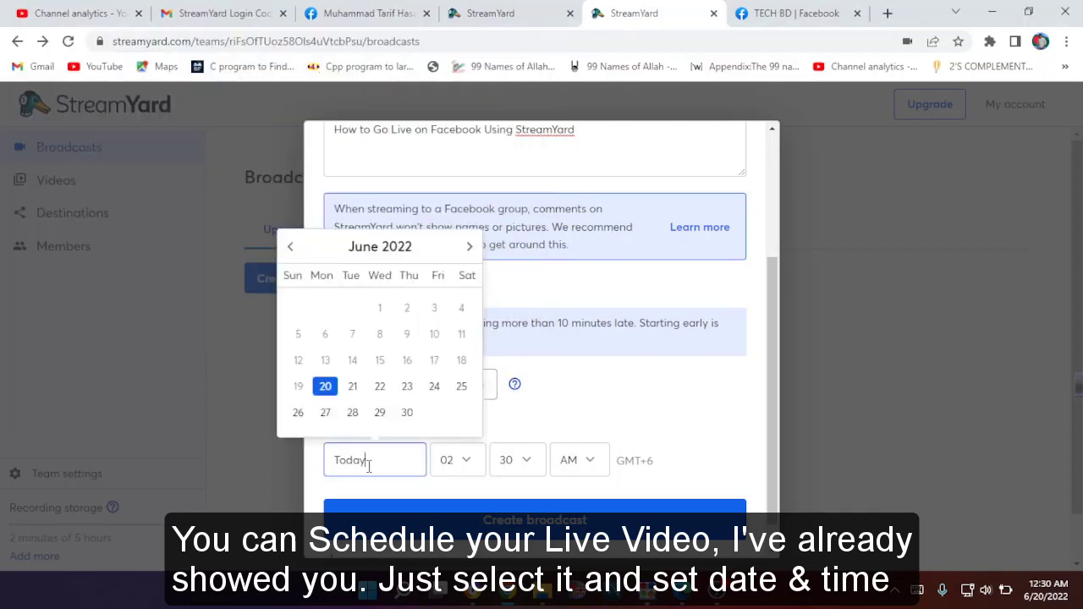
click(461, 461)
click(555, 464)
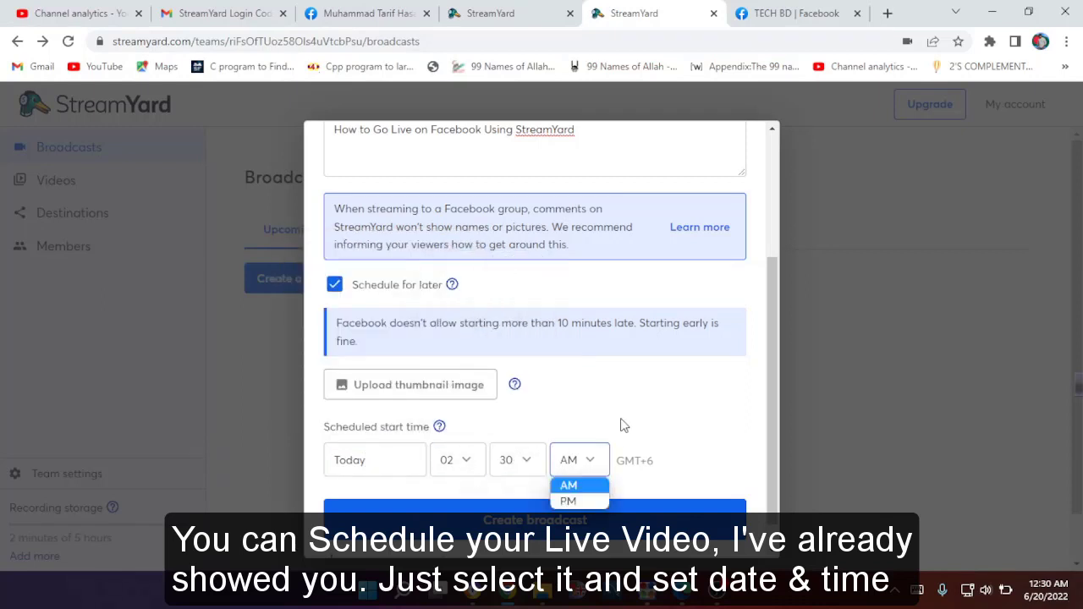
scroll(495, 428, down, 1)
scroll(489, 429, up, 1)
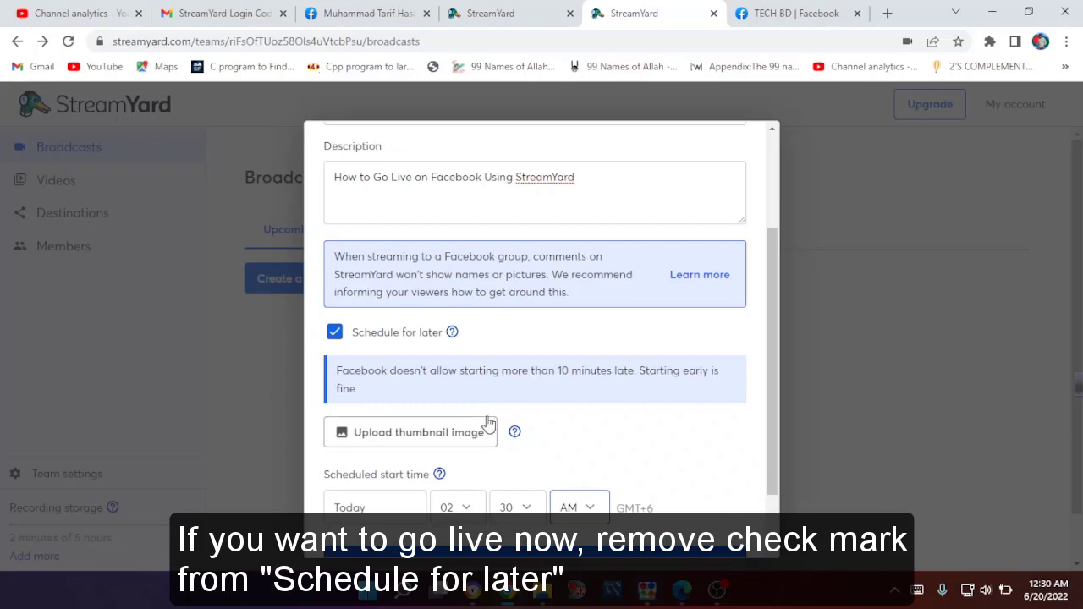
scroll(476, 334, down, 1)
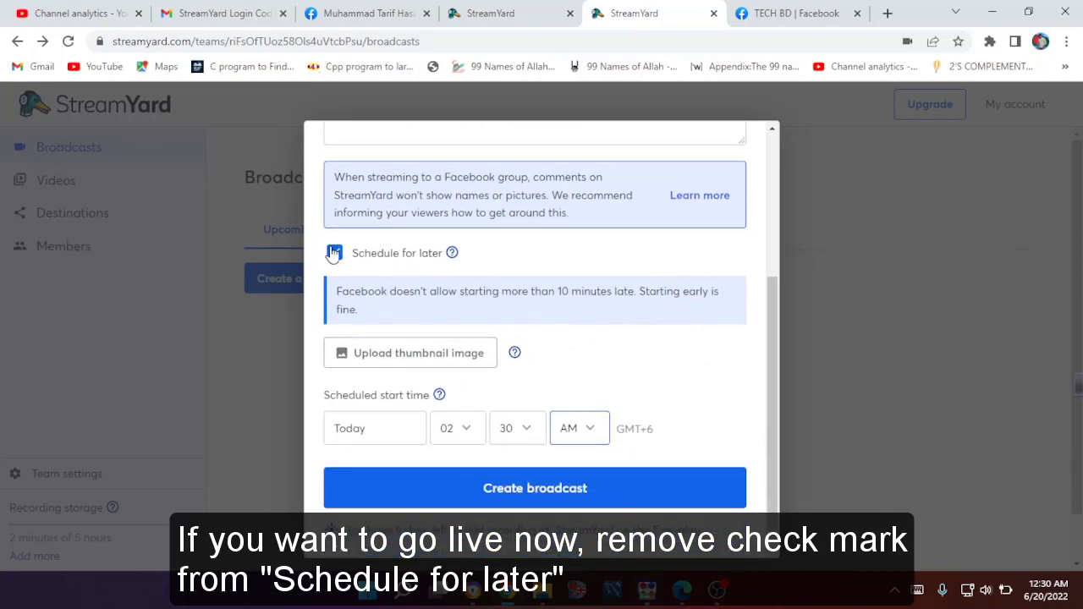
click(332, 253)
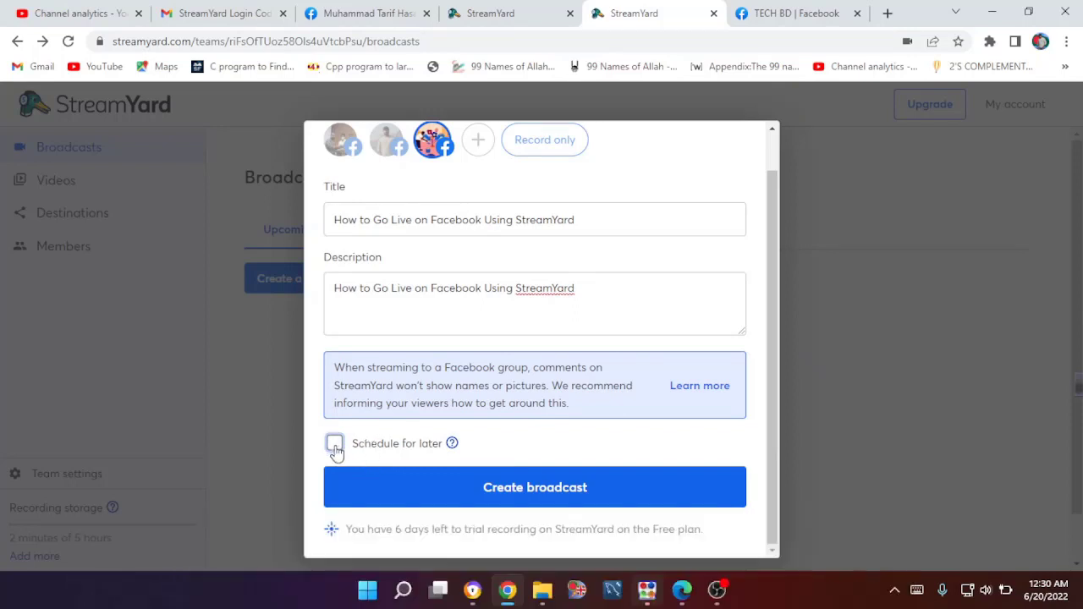
Create the group broadcast and enter its studio with the existing display name
click(569, 490)
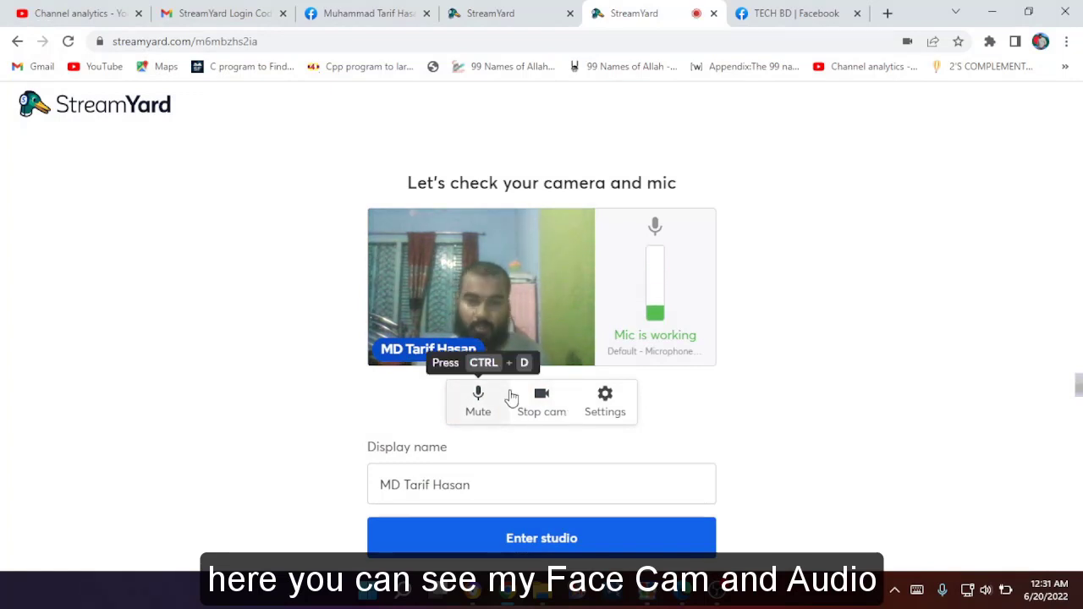
click(502, 468)
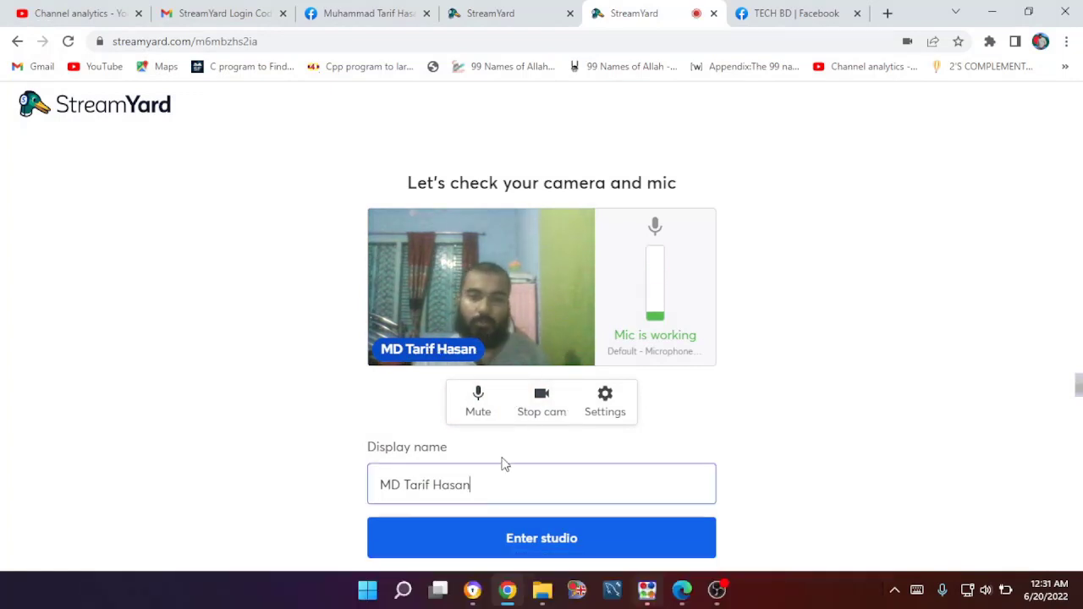
click(529, 546)
click(427, 458)
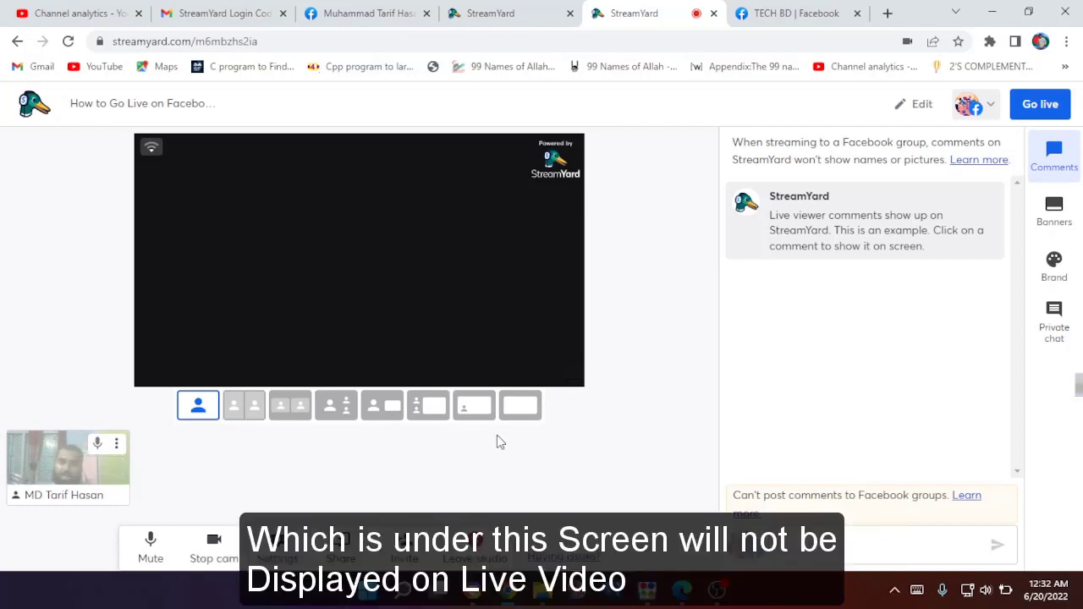
Add the camera feed to the stream in the studio
mouse_move(110, 476)
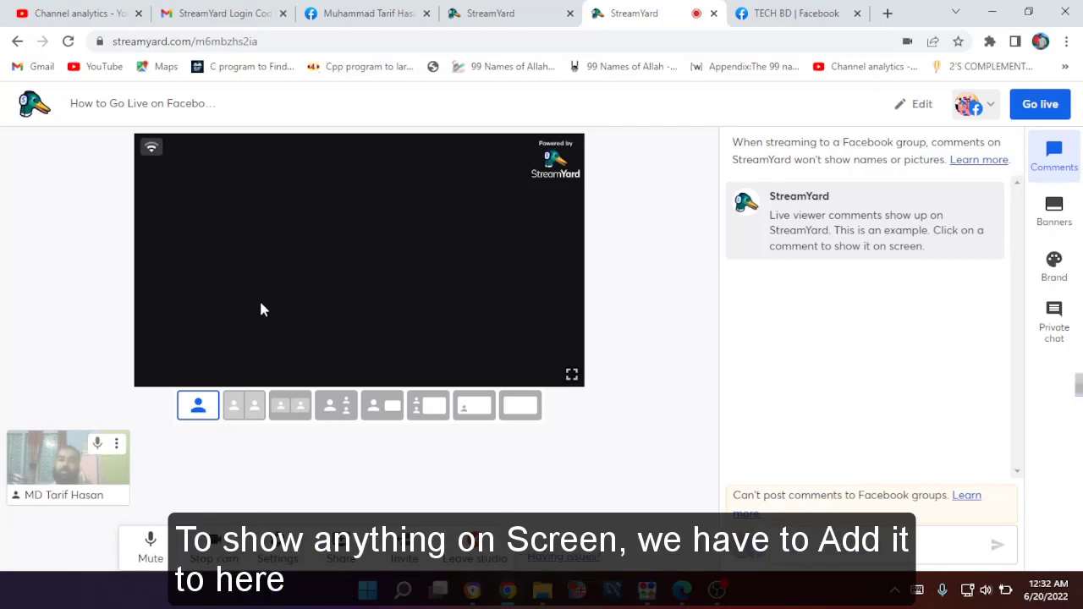
mouse_move(63, 482)
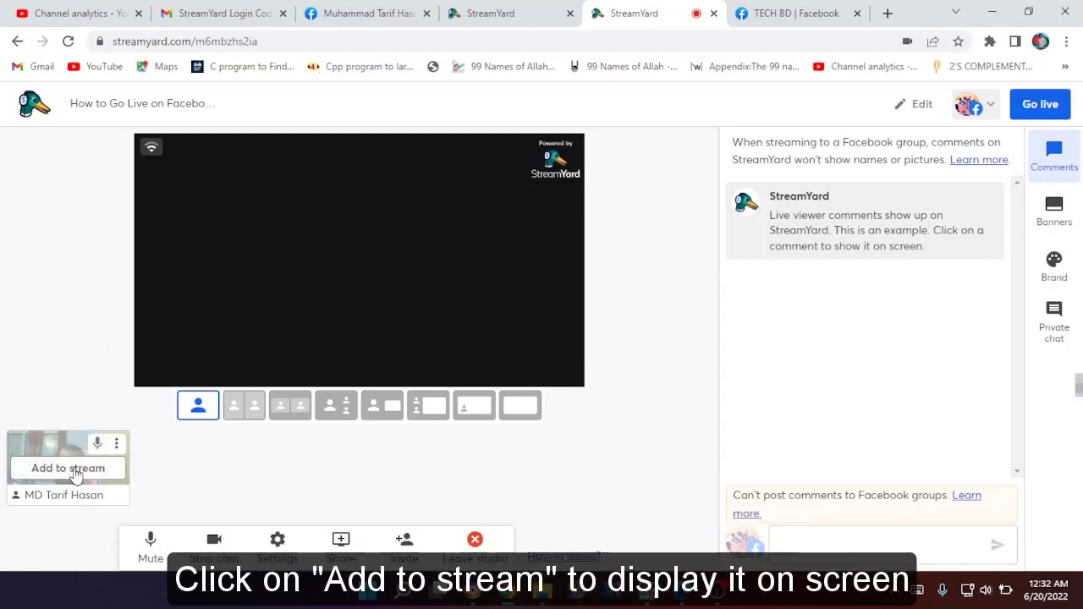
click(71, 471)
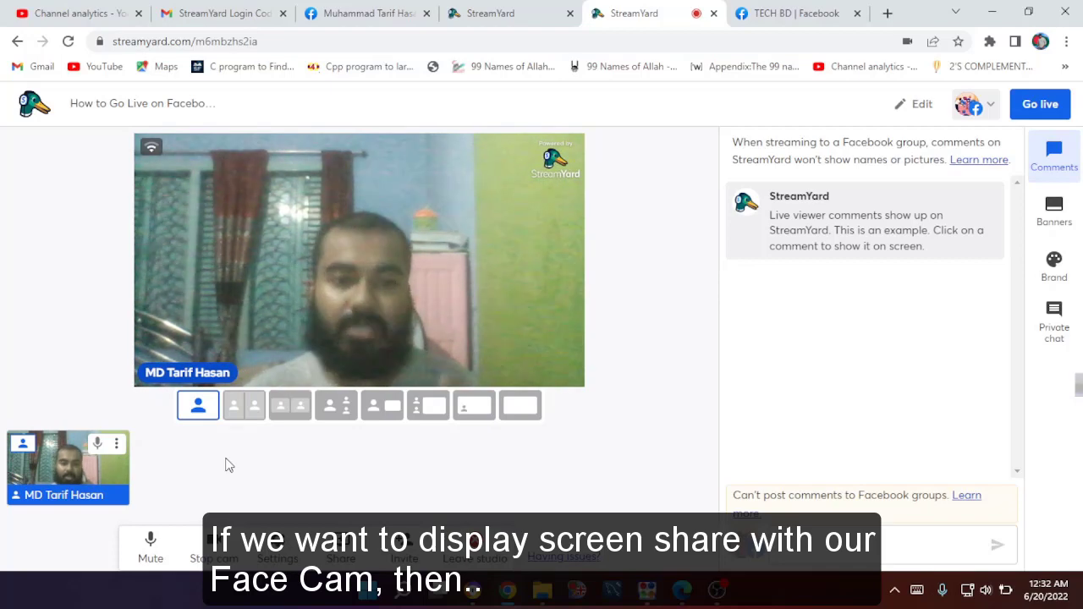
Share the entire screen in the studio and choose the layout with the camera as a small overlay on the full-size shared screen
click(353, 550)
click(342, 505)
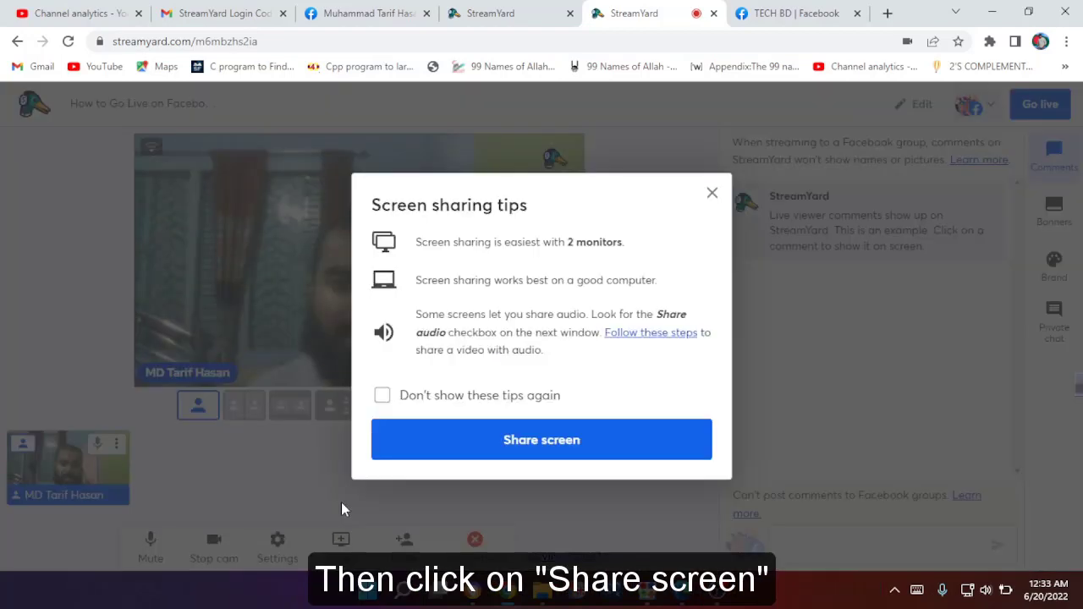
click(519, 448)
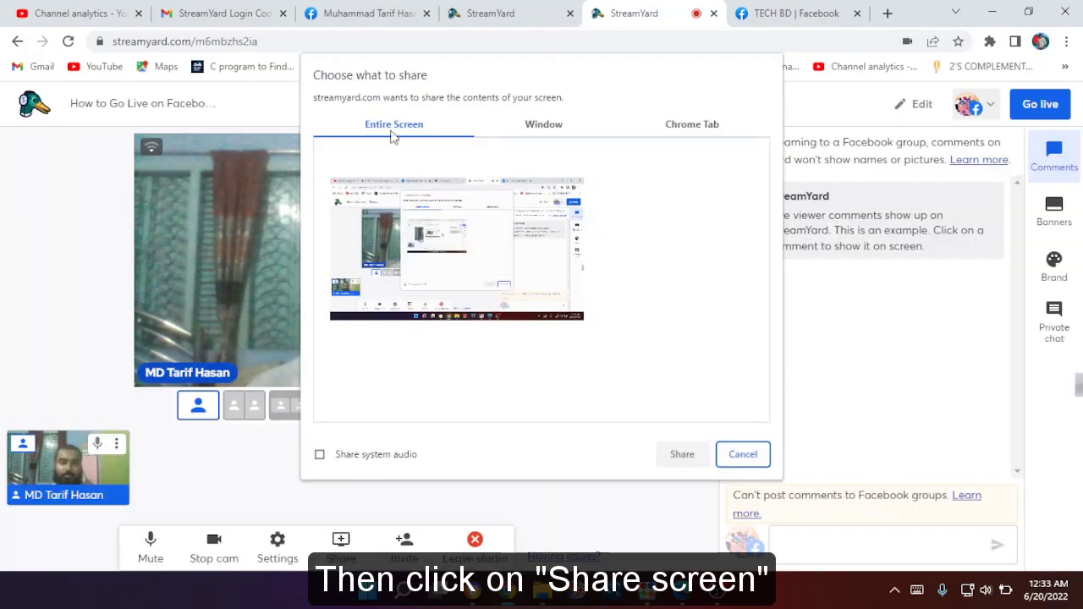
click(448, 245)
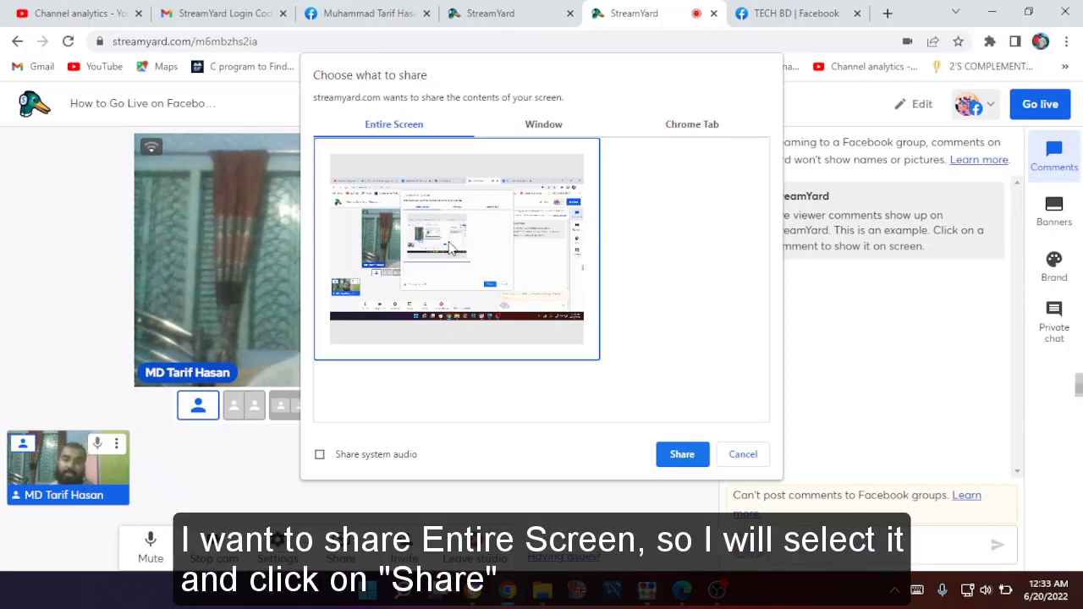
click(682, 454)
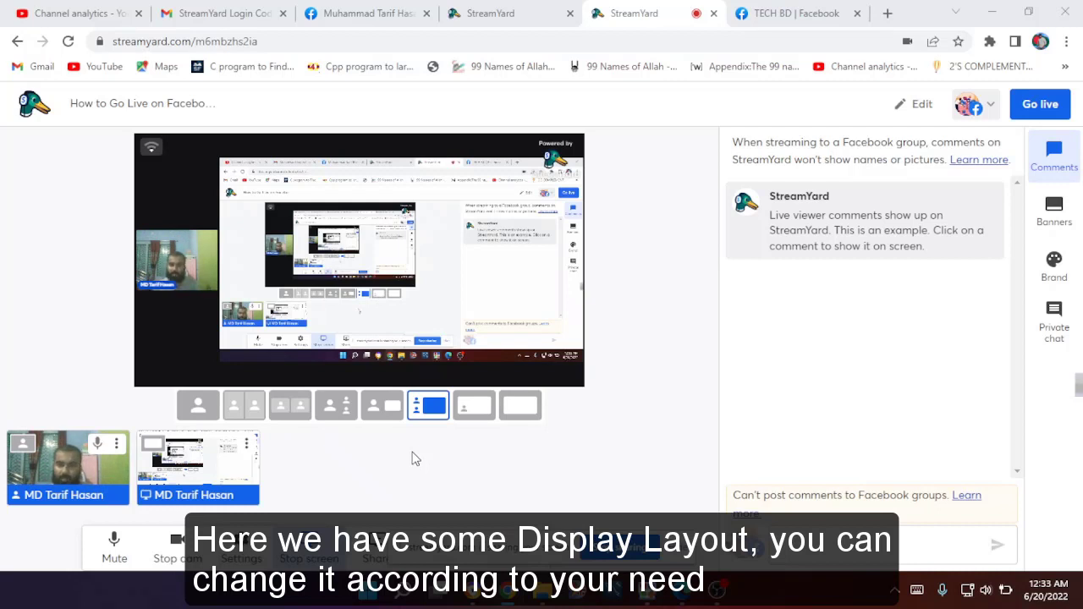
click(476, 409)
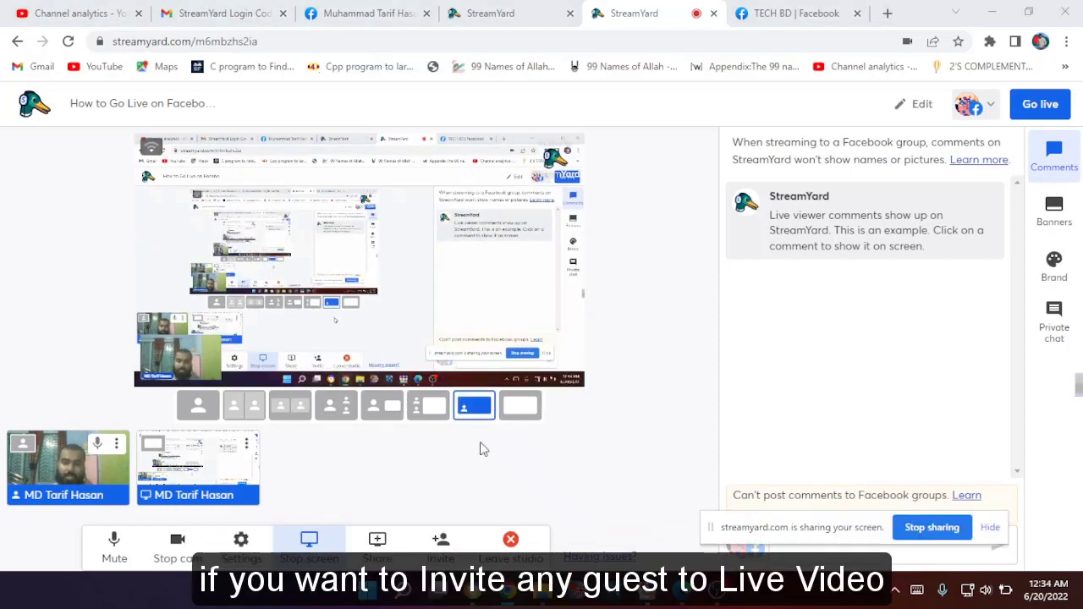
Copy the guest invitation link for the broadcast studio and close the invitation dialog
click(441, 546)
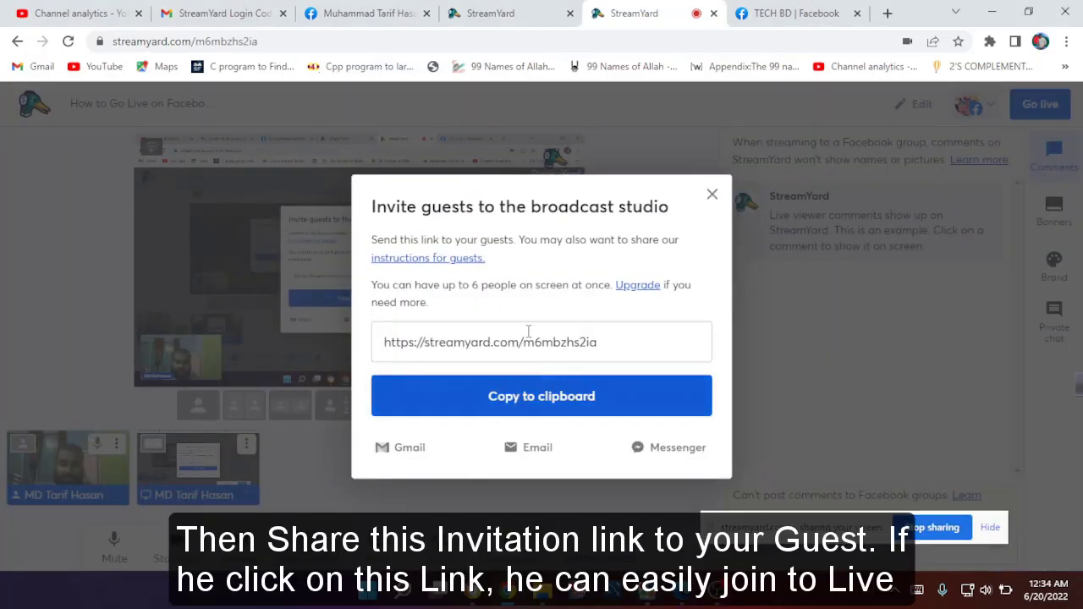
click(519, 407)
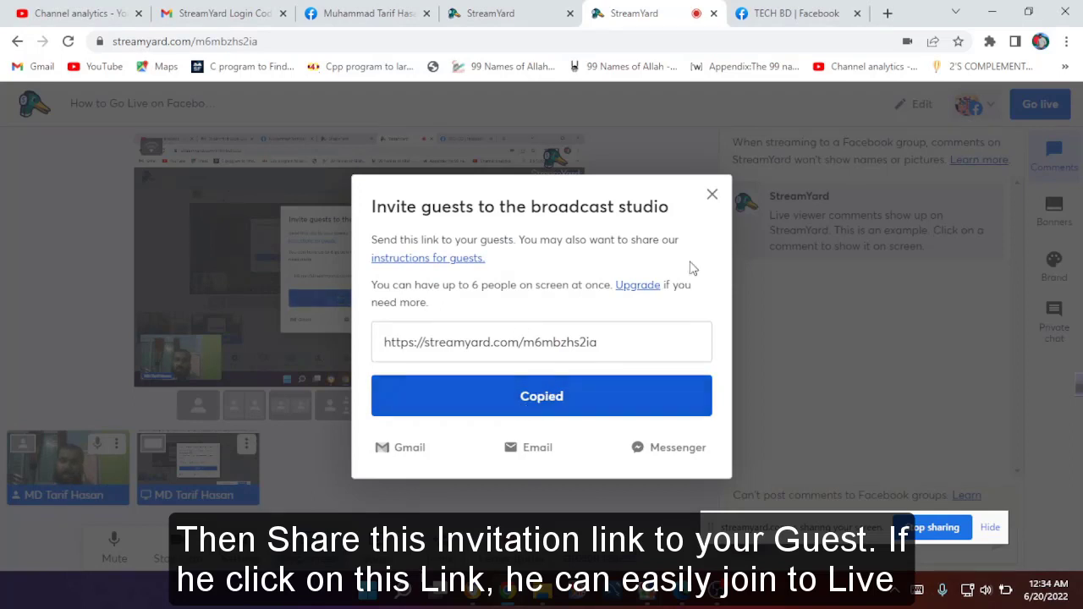
click(712, 196)
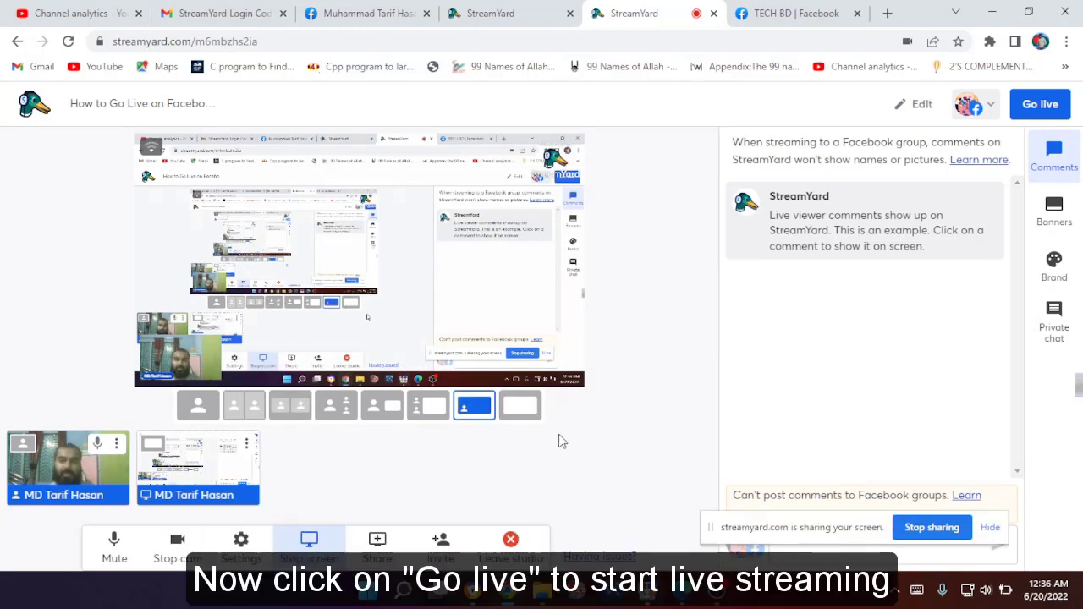
Start the live broadcast to the Facebook group and confirm going live
click(1039, 105)
click(1040, 234)
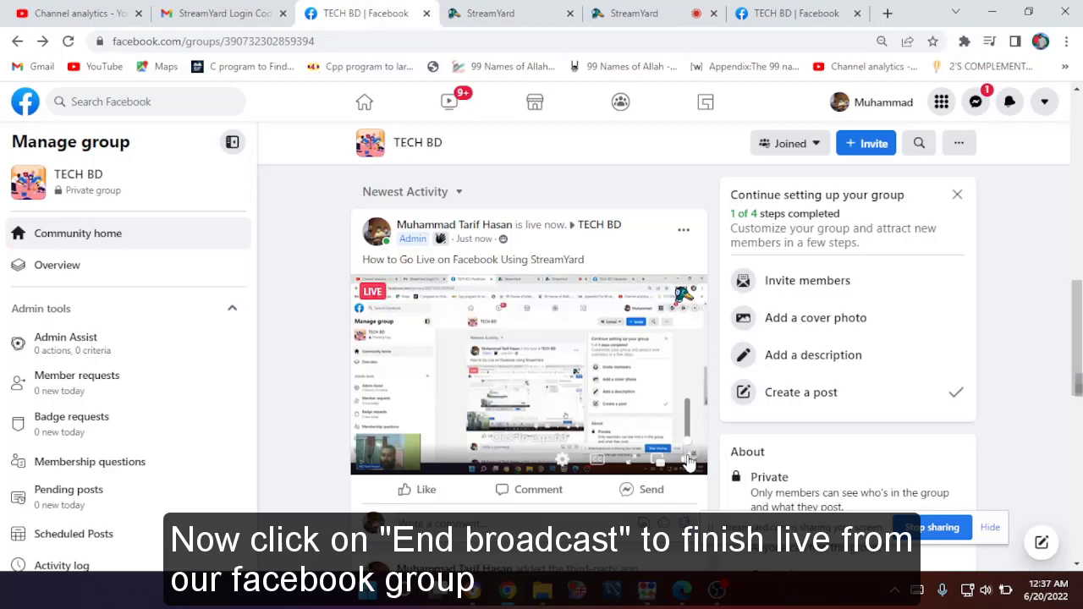
Return to the studio from the Facebook group page and end the live broadcast
click(660, 13)
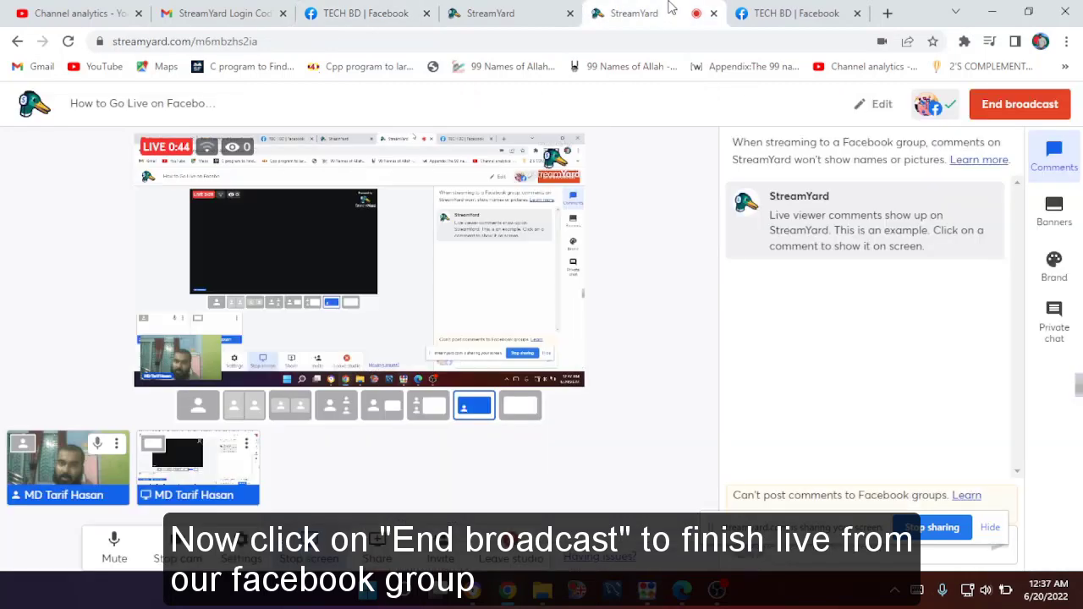
click(991, 116)
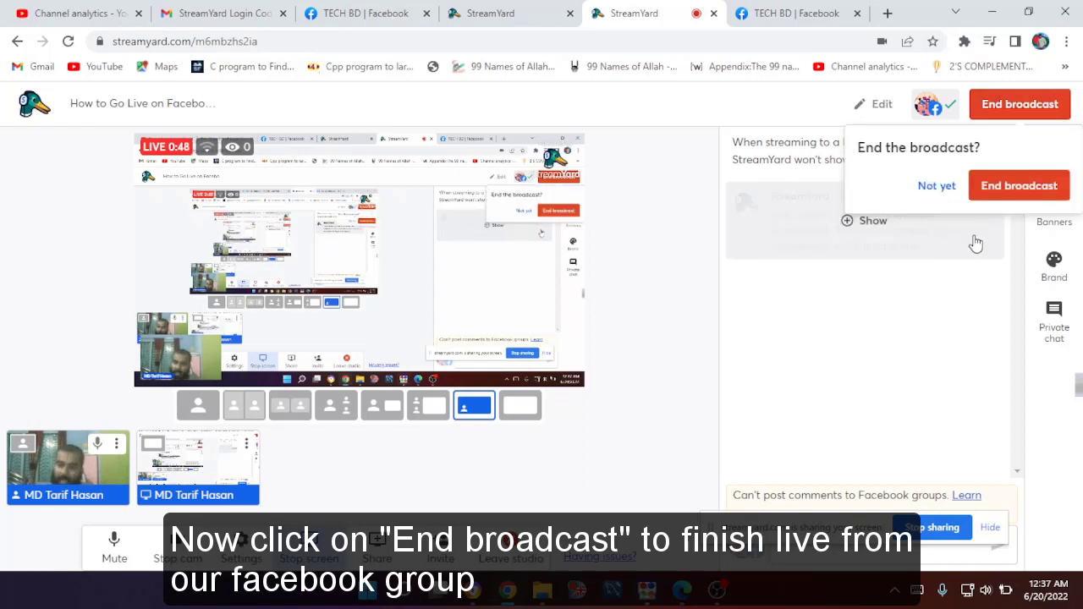
click(997, 194)
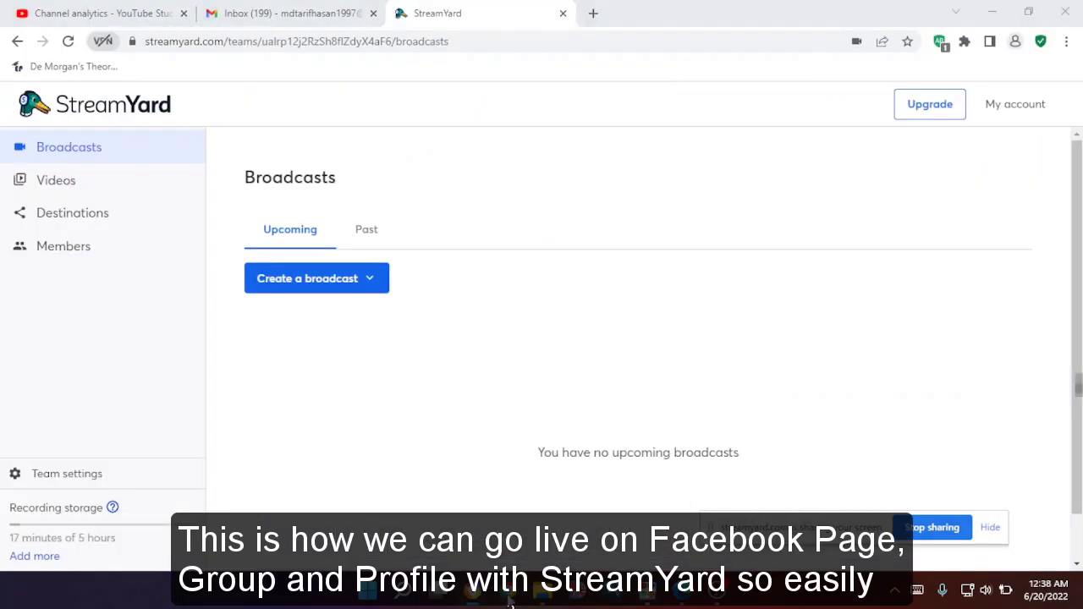
Switch to the browser window with the TECH BD Facebook group, check the ended broadcast's post, and return to the studio
mouse_move(501, 603)
click(415, 482)
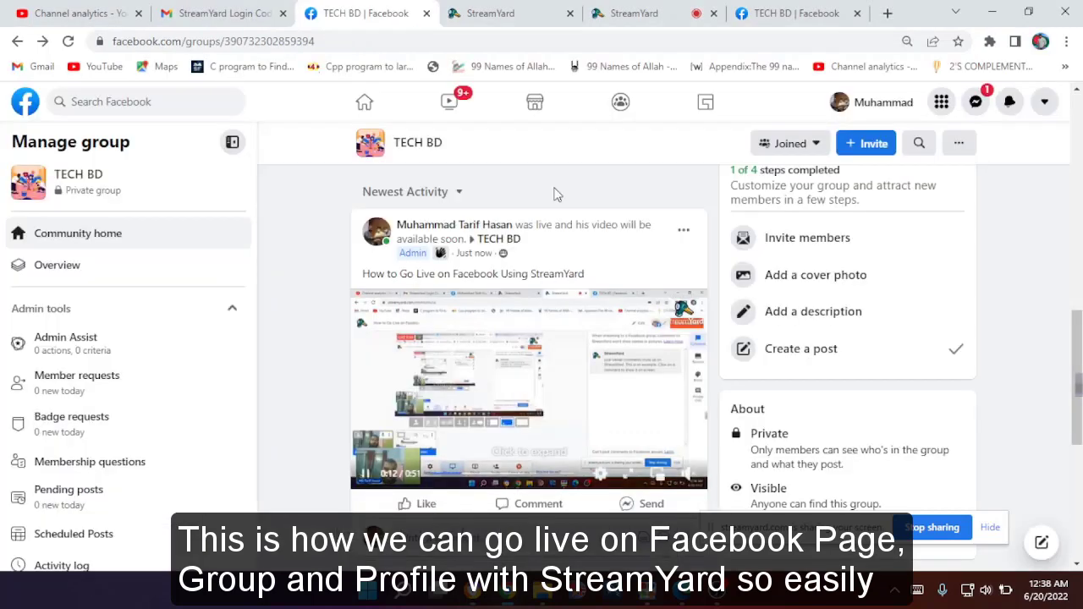
click(652, 10)
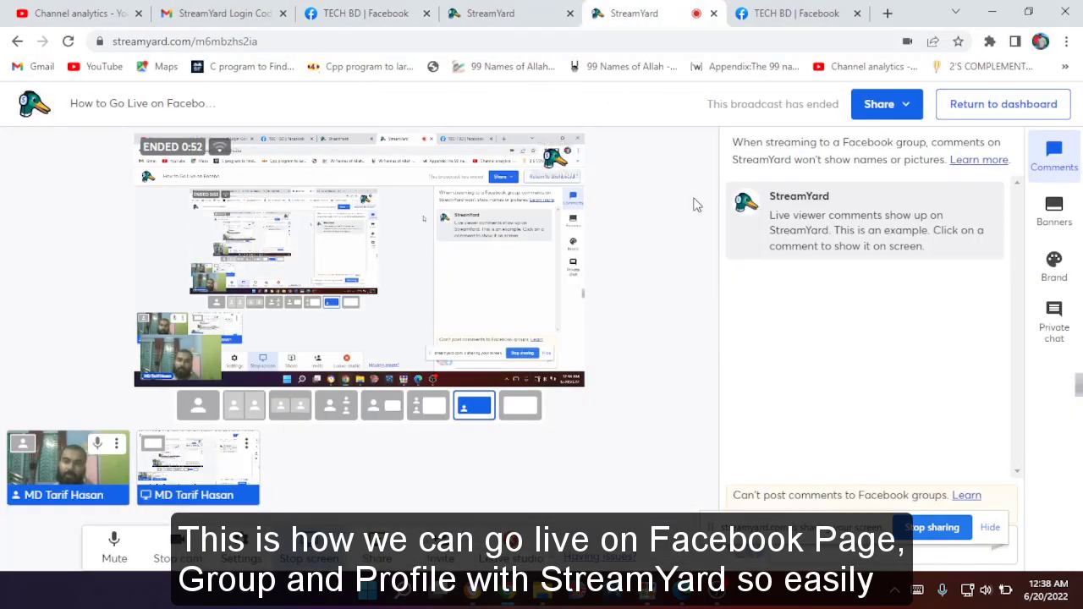